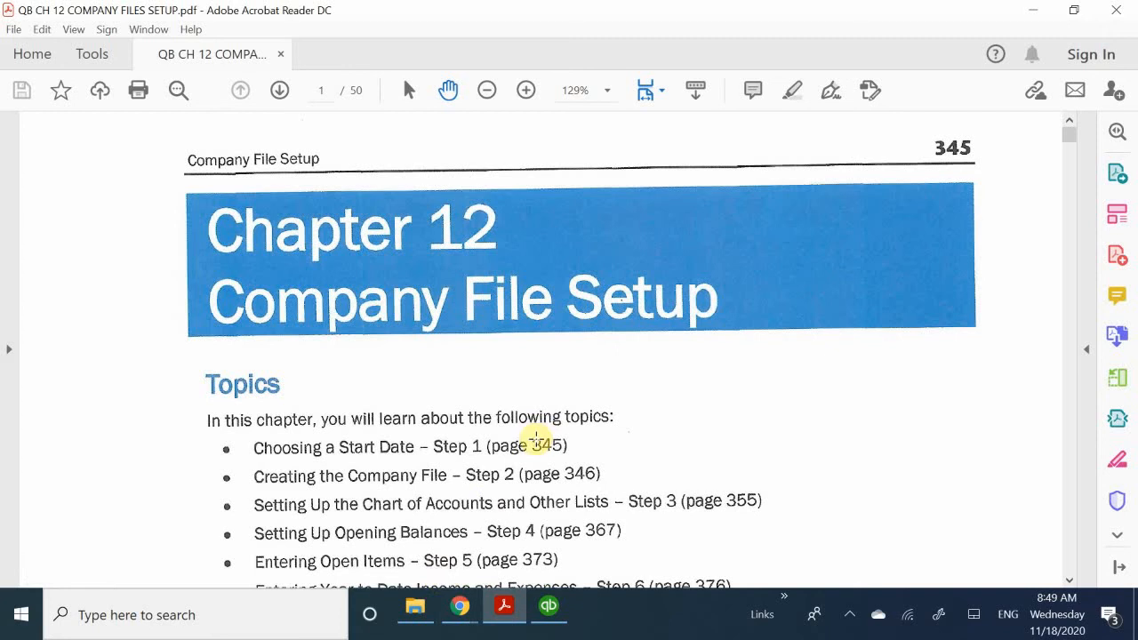
- Read the Chapter 12 topics list and the Choosing a Start Date – Step 1 section
scroll(537, 438, "down", 1)
scroll(538, 439, "down", 2)
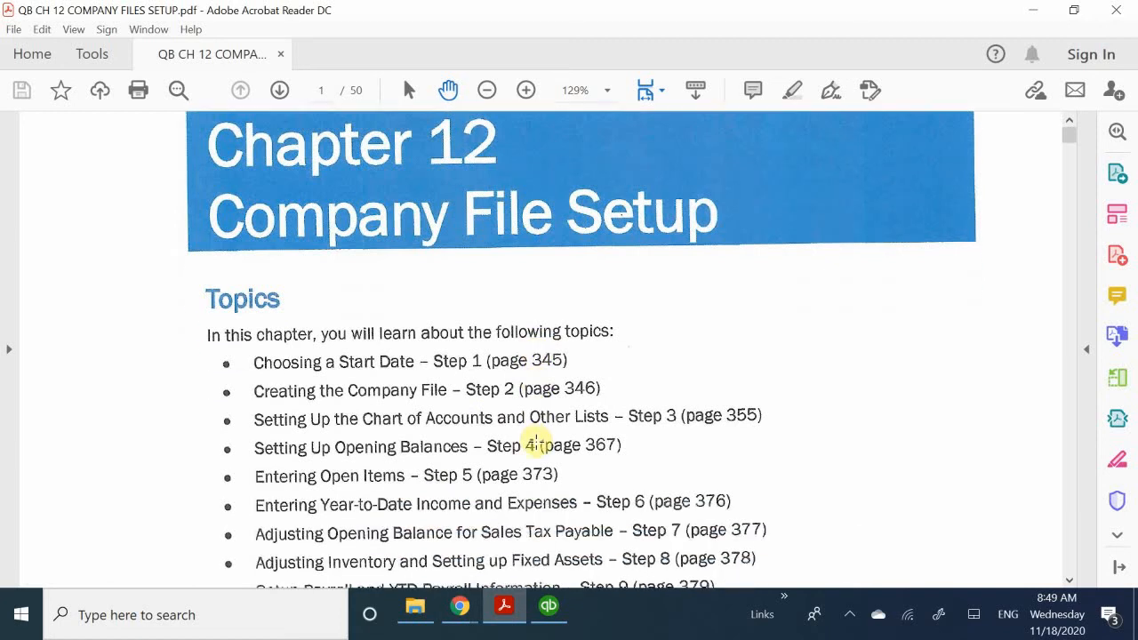
scroll(537, 442, "down", 1)
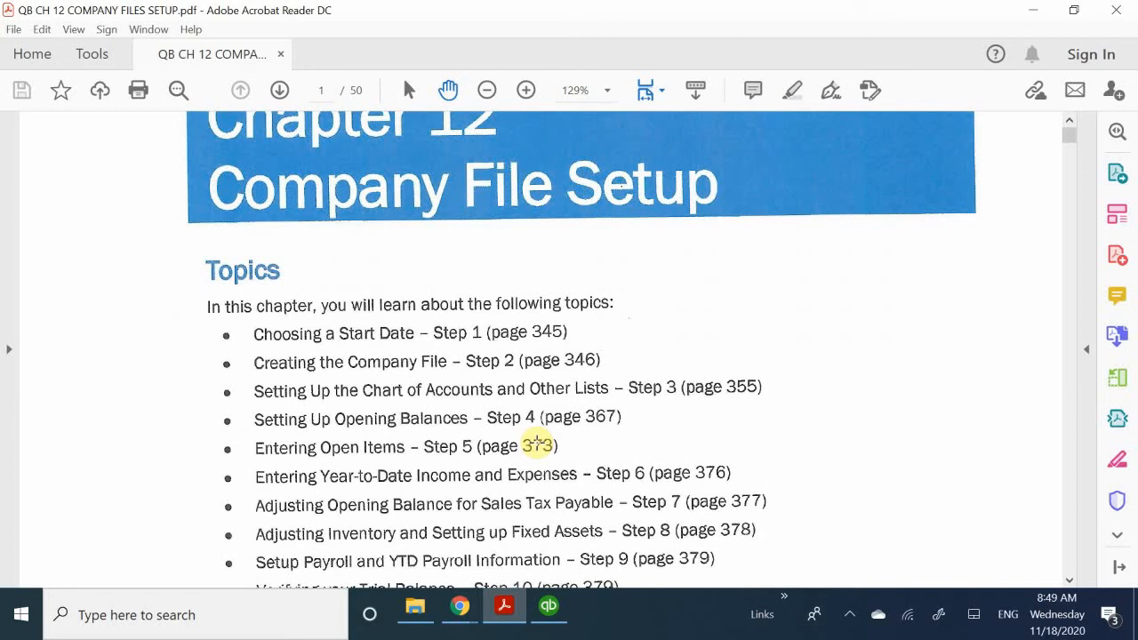
scroll(537, 445, "down", 7)
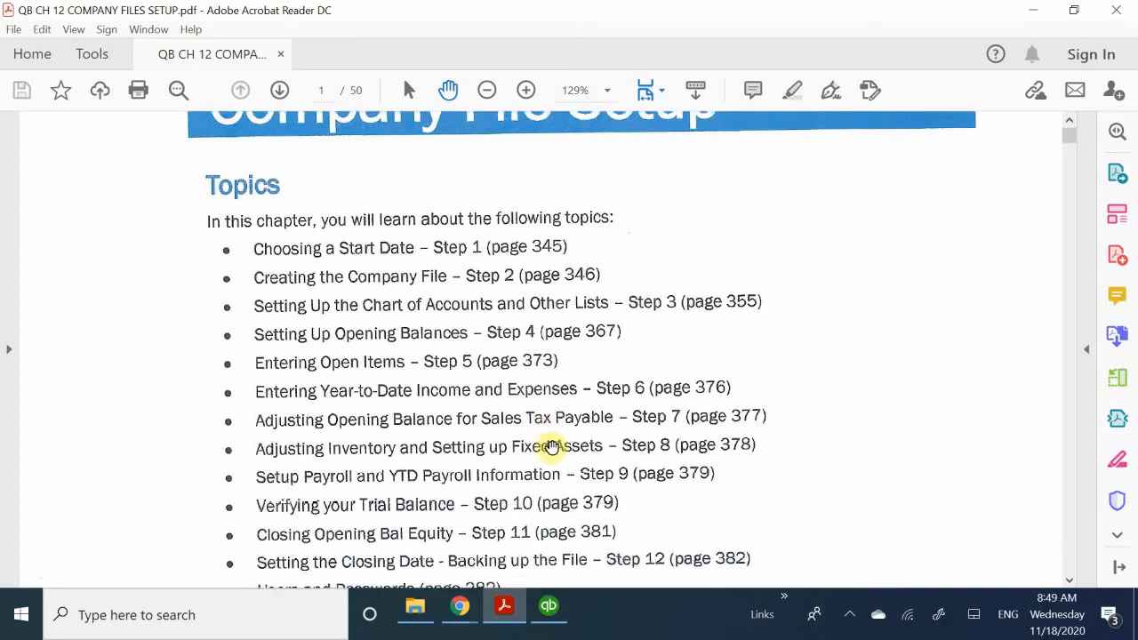
scroll(343, 418, "down", 5)
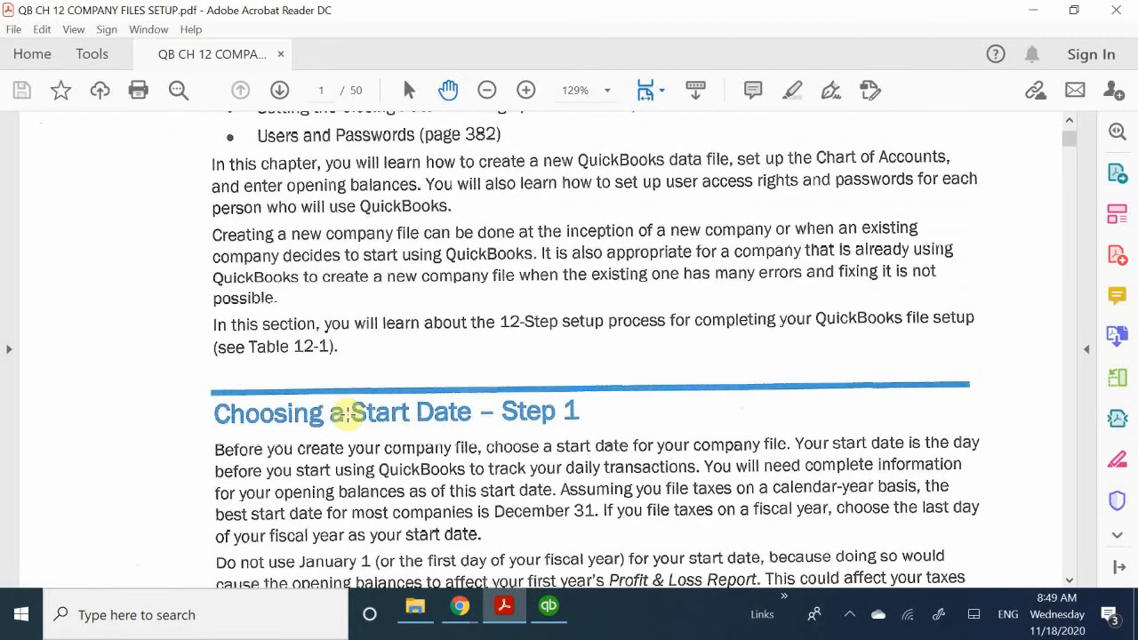
scroll(346, 414, "down", 1)
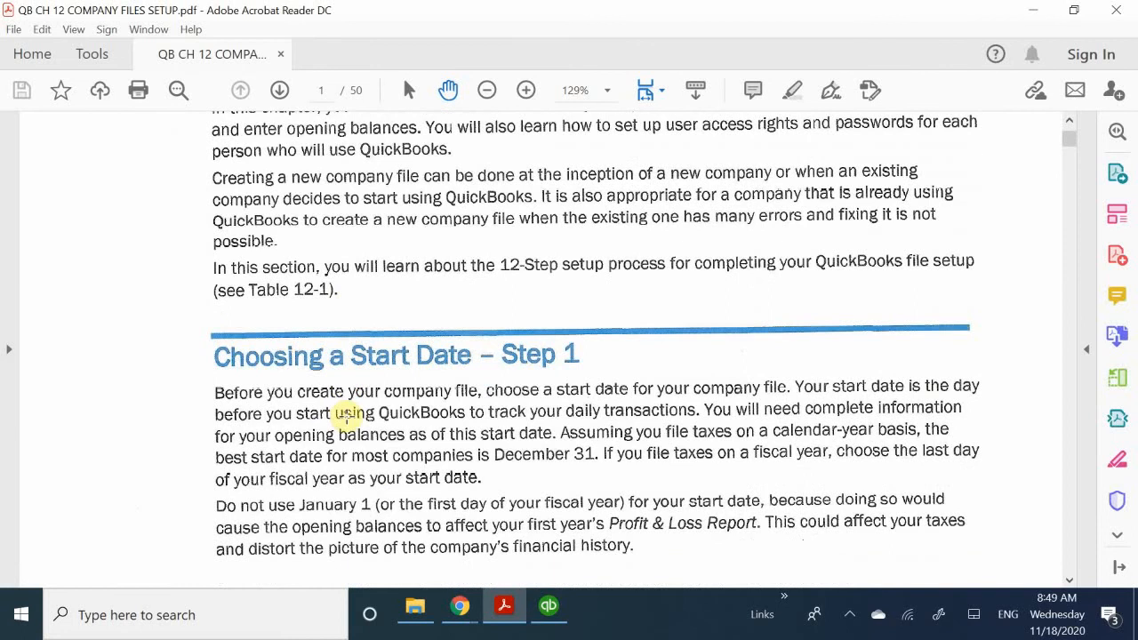
scroll(346, 414, "down", 1)
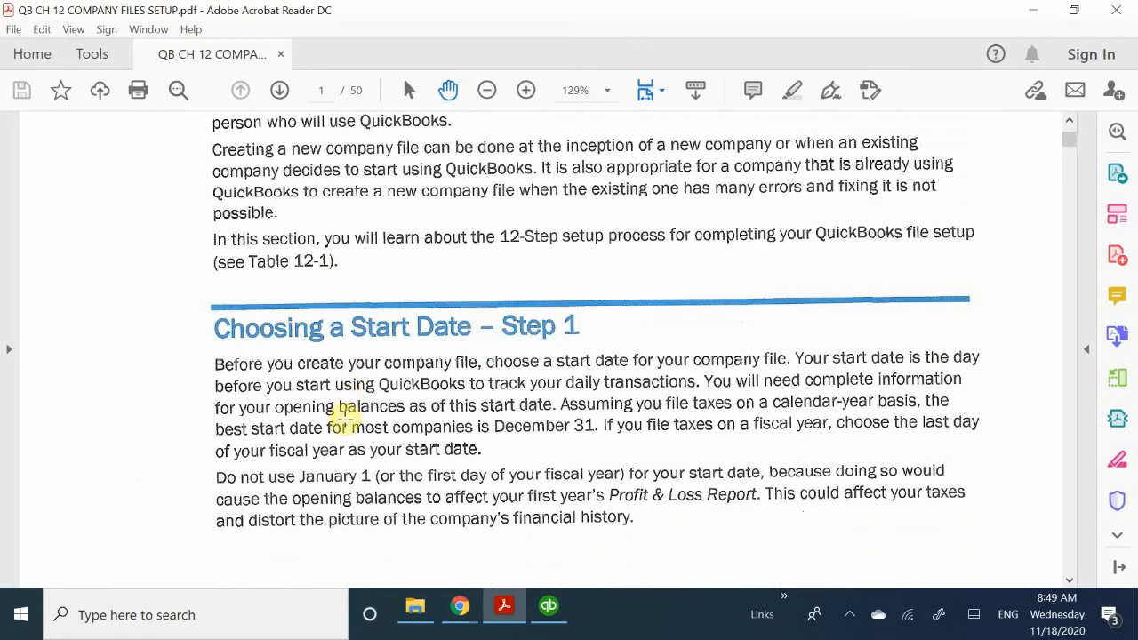
scroll(343, 418, "down", 1)
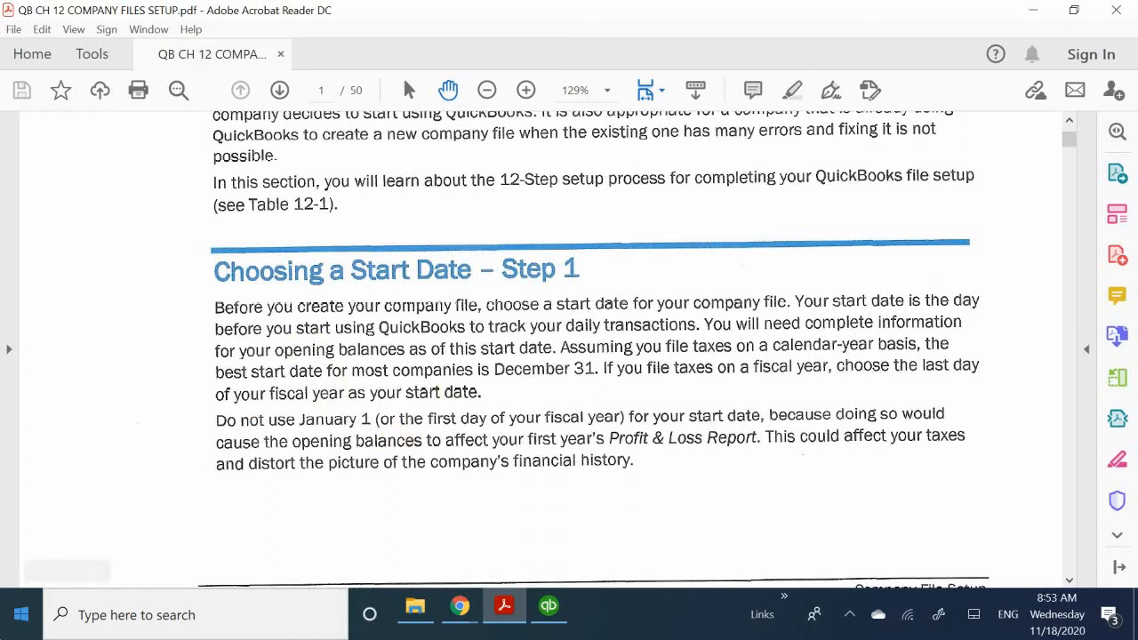
- Review the 12-Step Setup Checklist on page 346 and the note on entering transactions since the start date
scroll(291, 393, "down", 10)
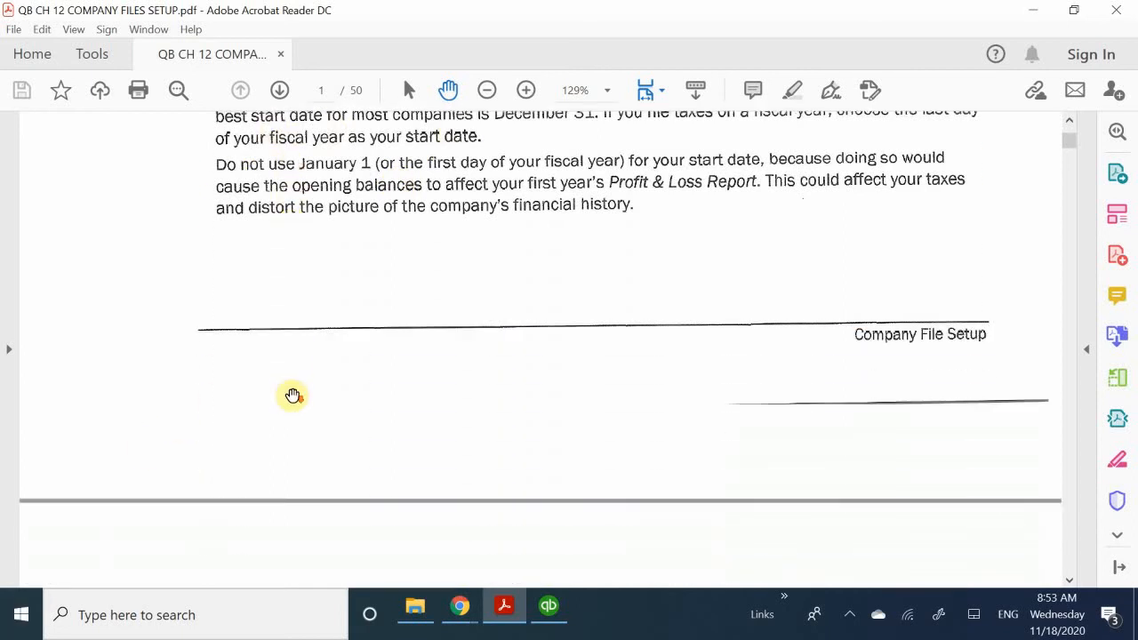
scroll(295, 397, "down", 4)
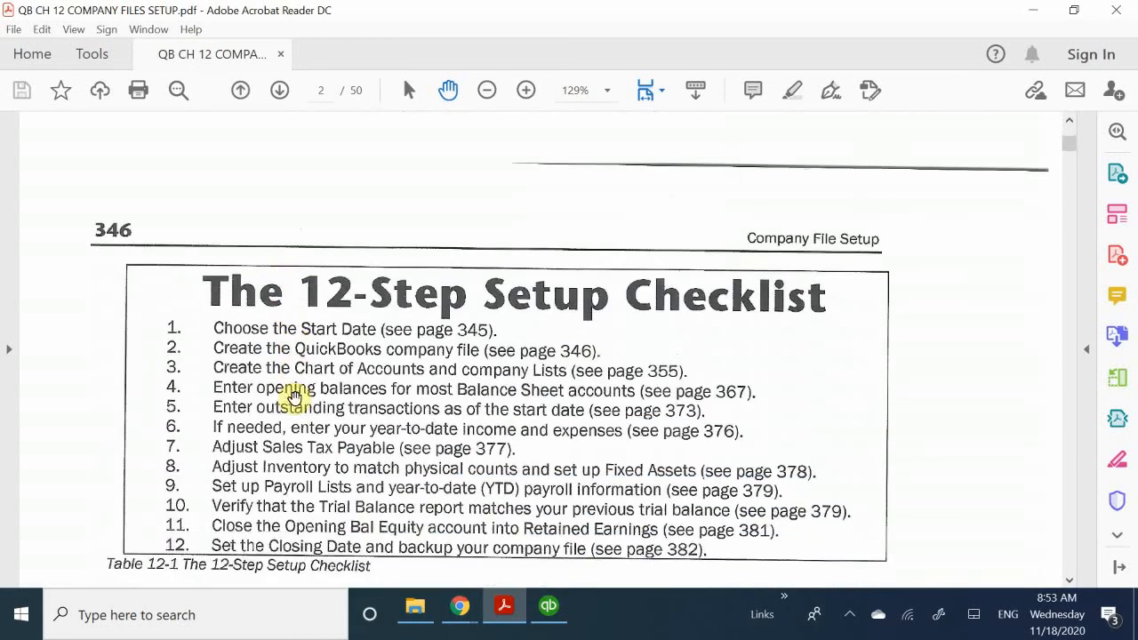
scroll(295, 397, "down", 2)
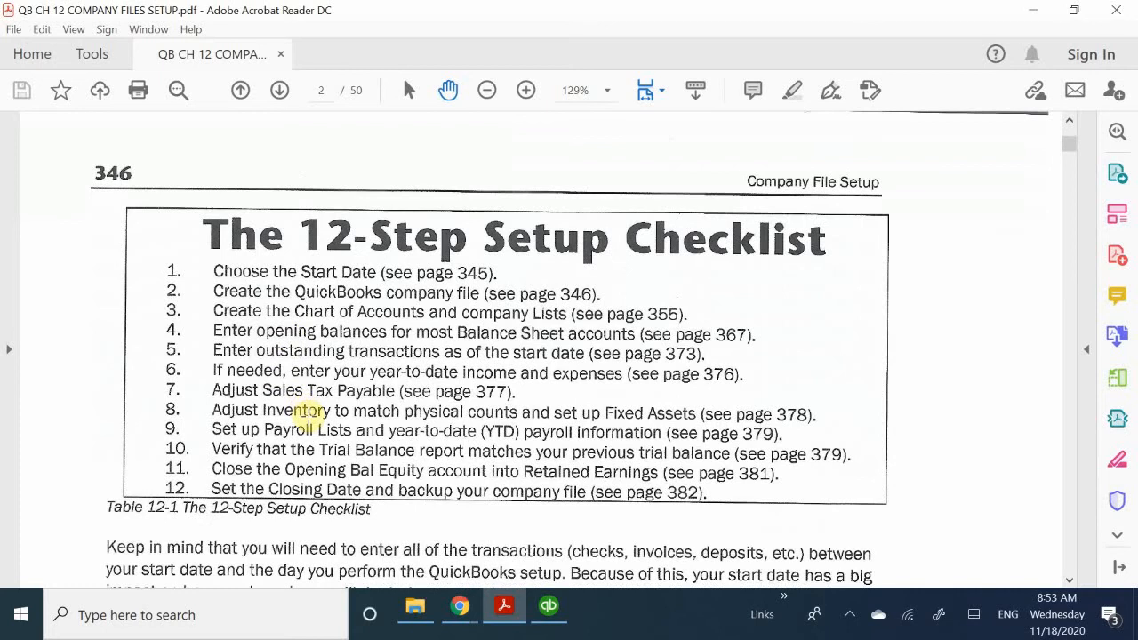
scroll(303, 415, "down", 1)
scroll(76, 351, "up", 1)
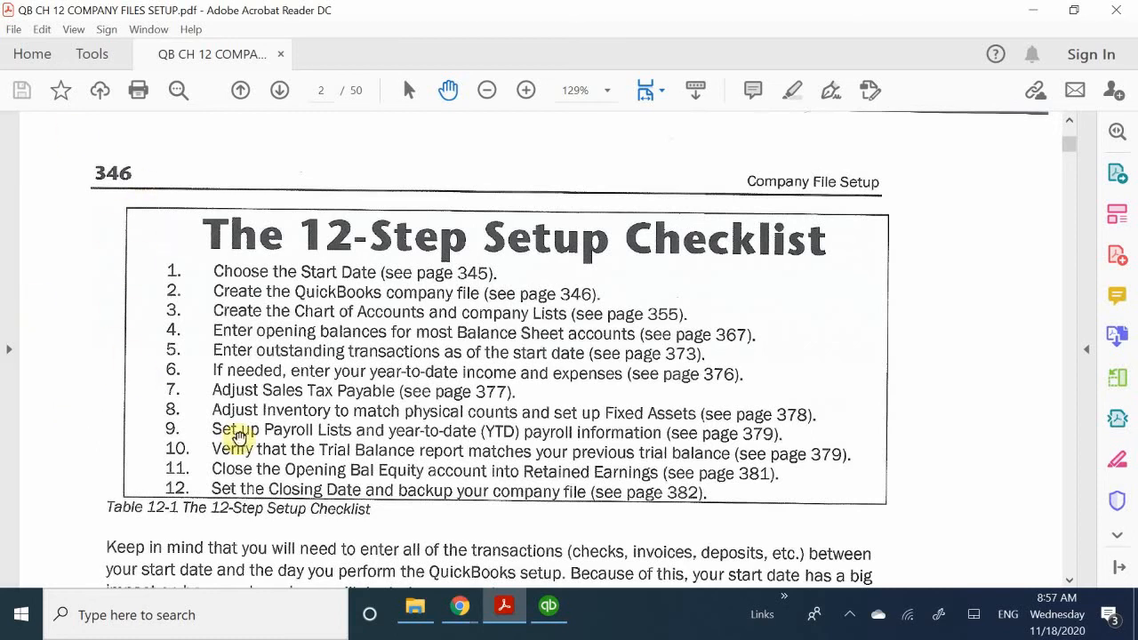
scroll(249, 418, "down", 1)
scroll(252, 393, "down", 5)
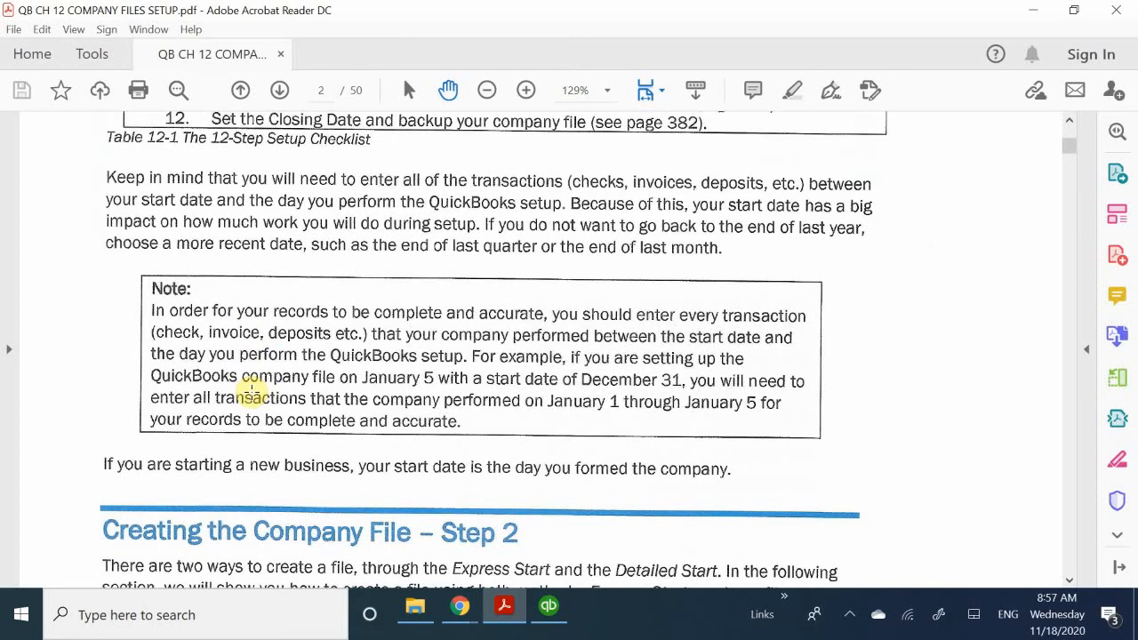
scroll(253, 391, "down", 2)
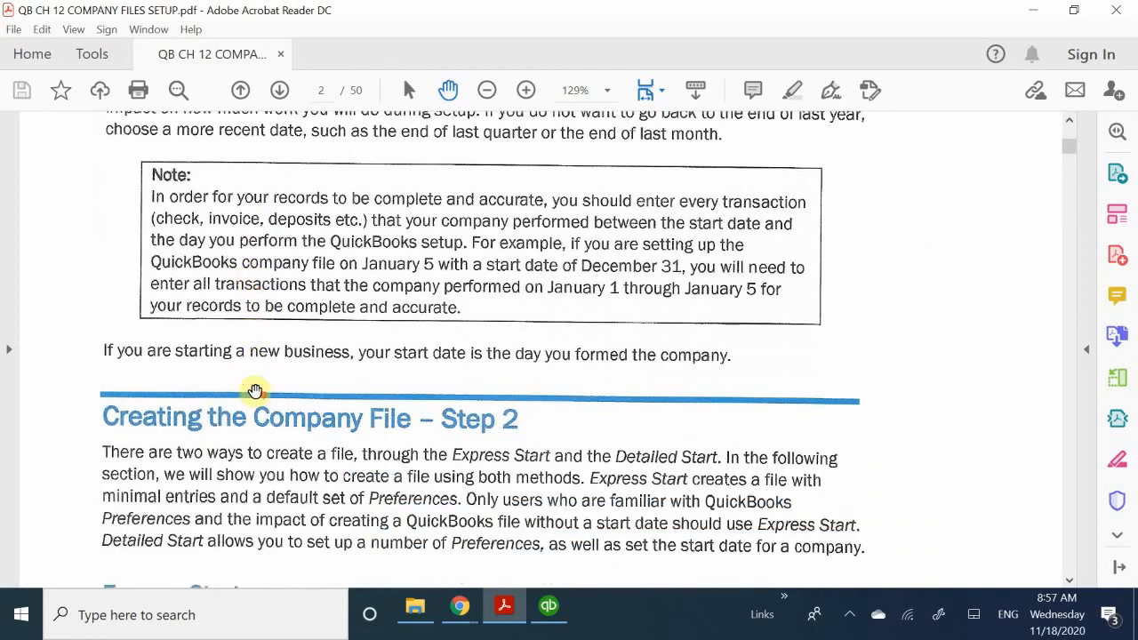
- Read the Creating the Company File – Step 2 section and its Express Start introduction
scroll(254, 389, "down", 1)
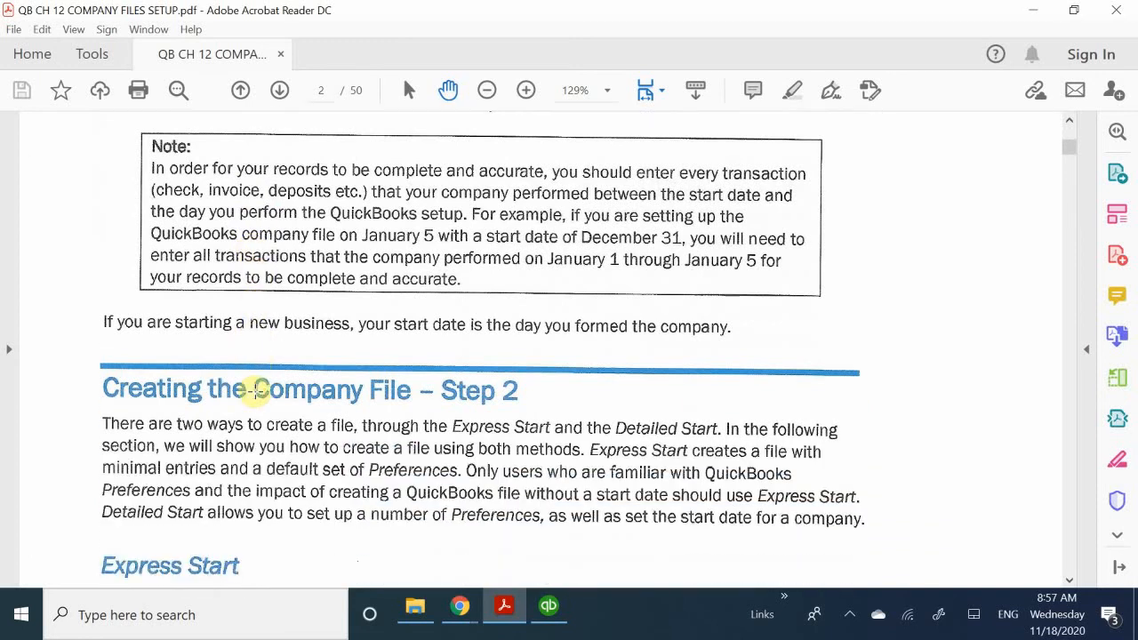
scroll(256, 390, "down", 3)
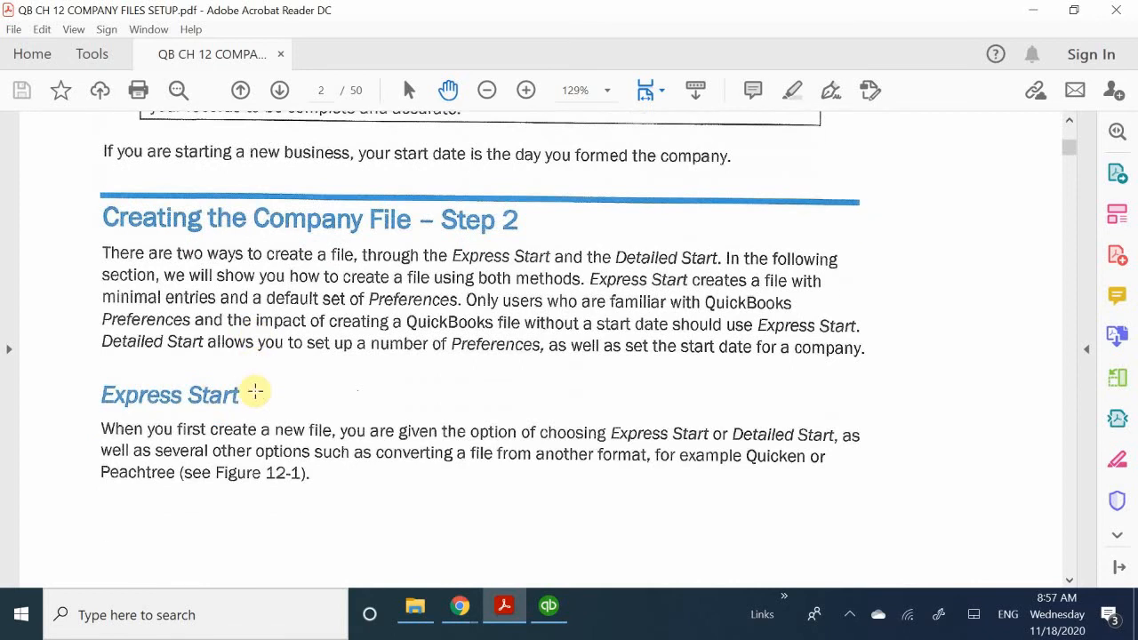
scroll(256, 391, "down", 3)
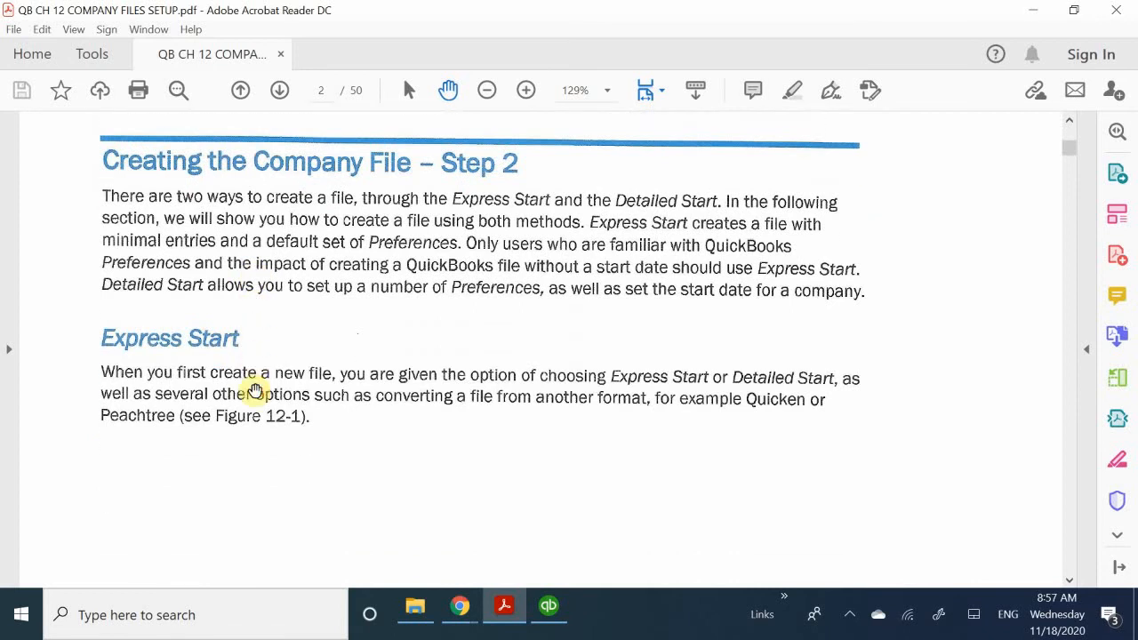
scroll(255, 392, "up", 3)
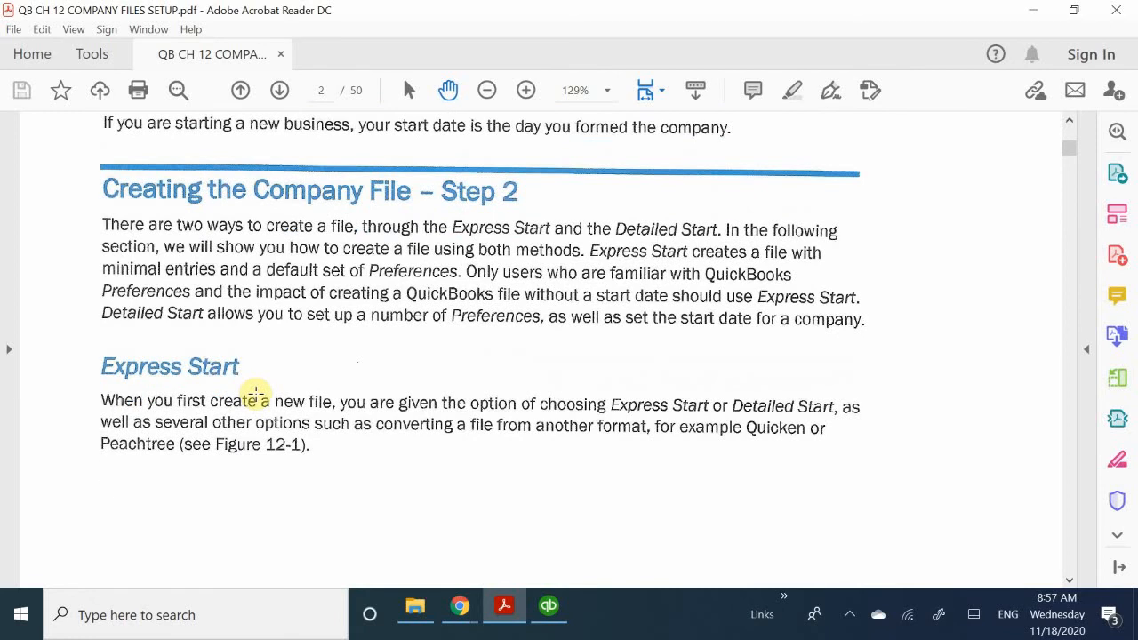
scroll(255, 394, "down", 8)
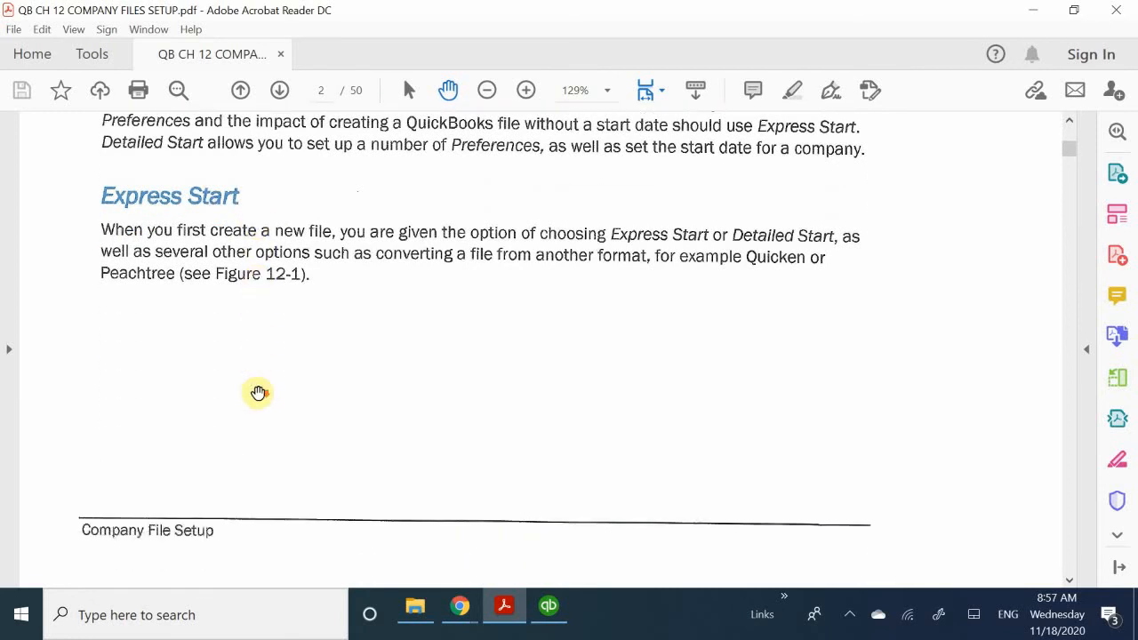
scroll(257, 395, "down", 8)
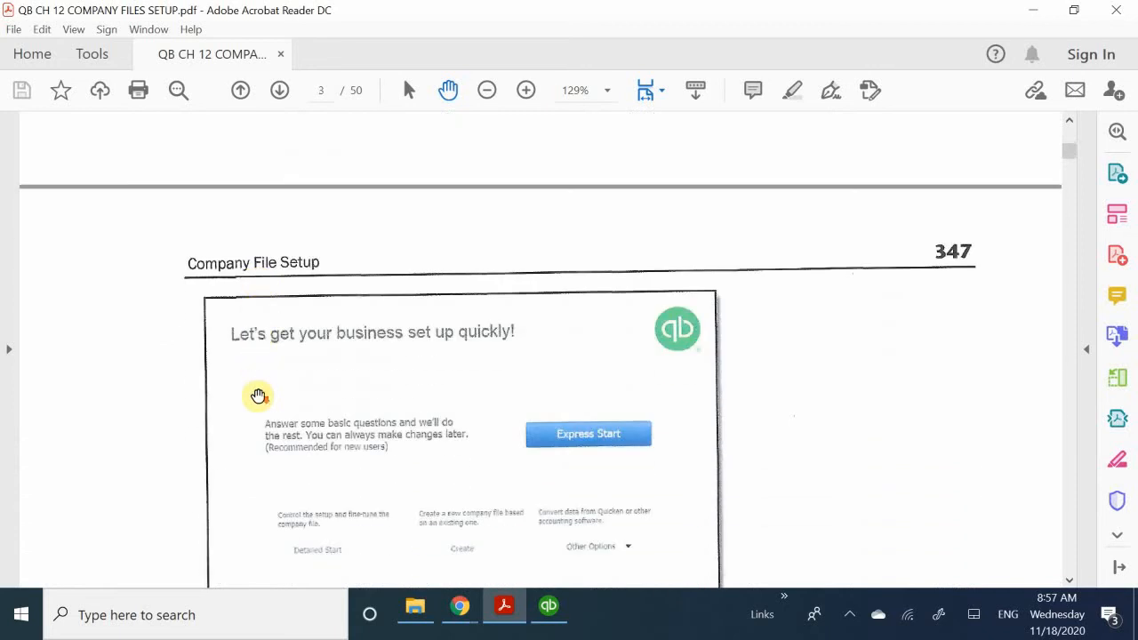
scroll(258, 395, "down", 2)
scroll(258, 395, "up", 8)
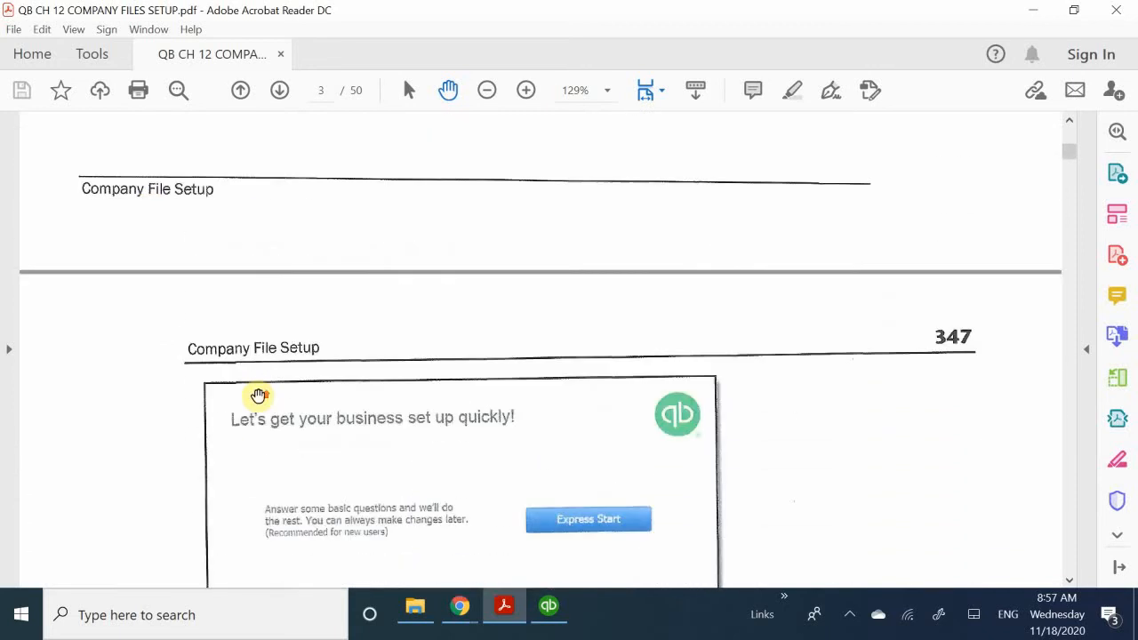
scroll(258, 394, "up", 10)
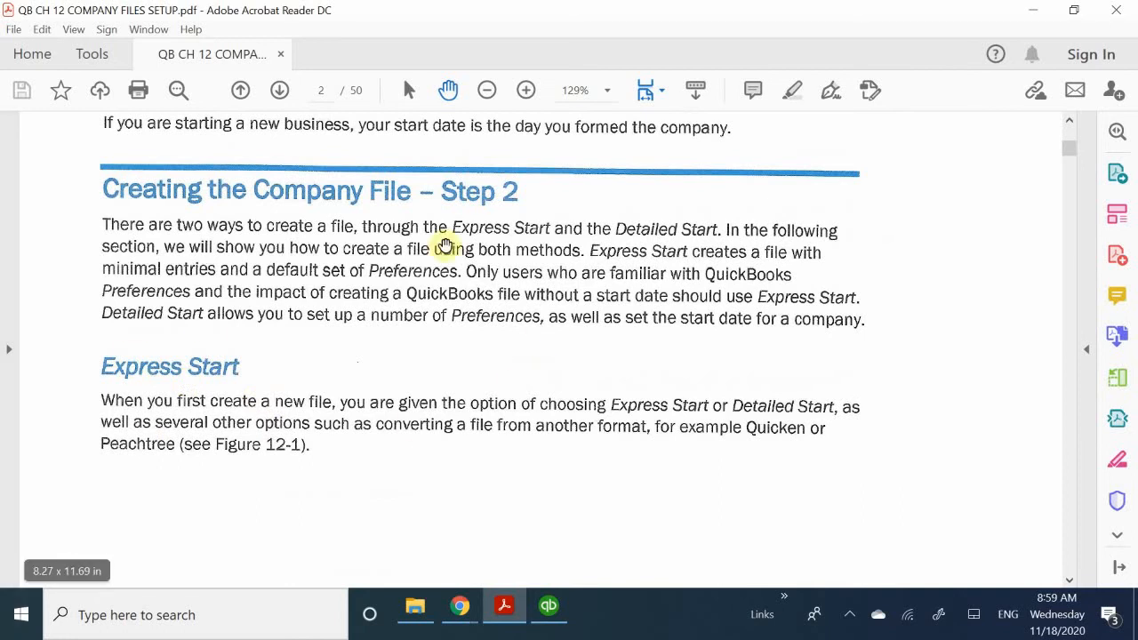
- Examine the New File and Express Start figures, followed by the Detailed Start computer practice instructions
scroll(432, 259, "down", 8)
scroll(428, 273, "down", 8)
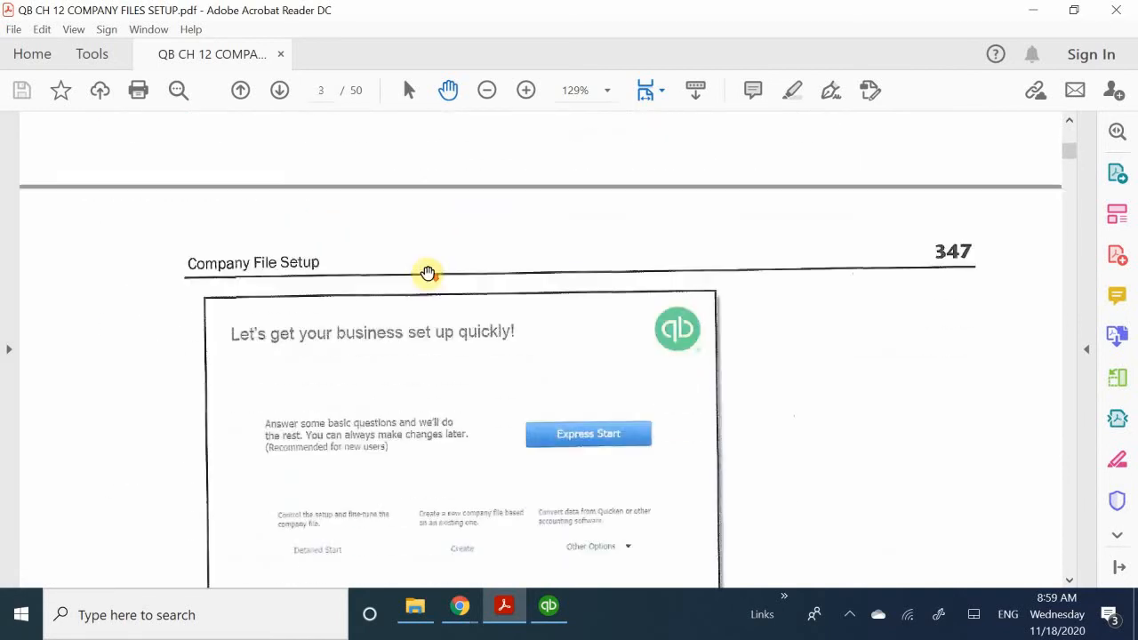
scroll(428, 273, "down", 5)
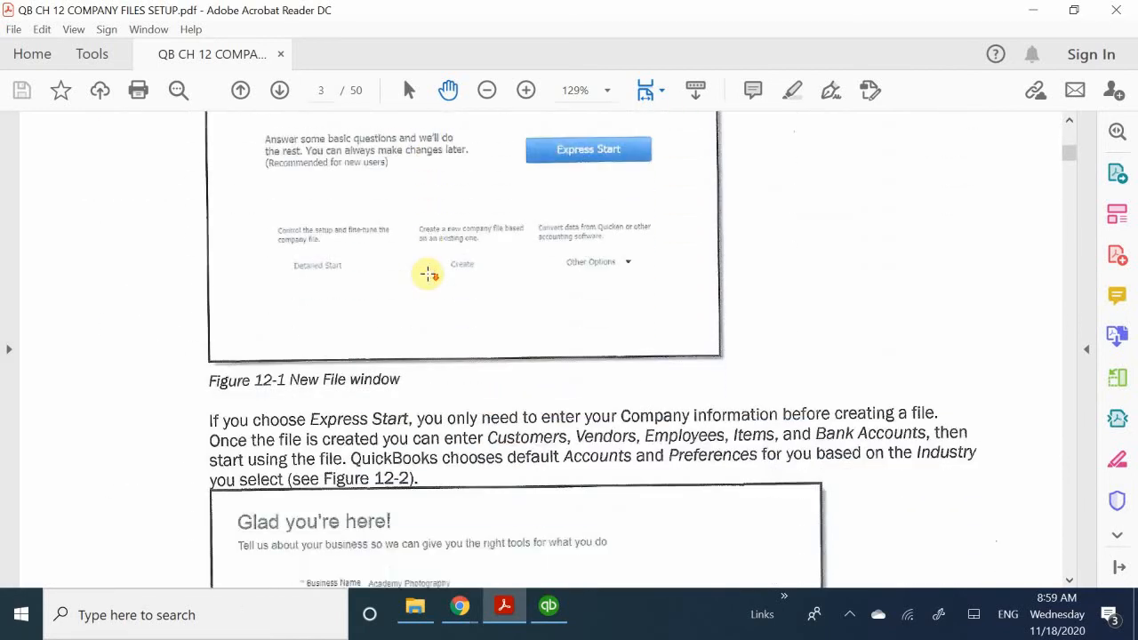
scroll(428, 273, "down", 7)
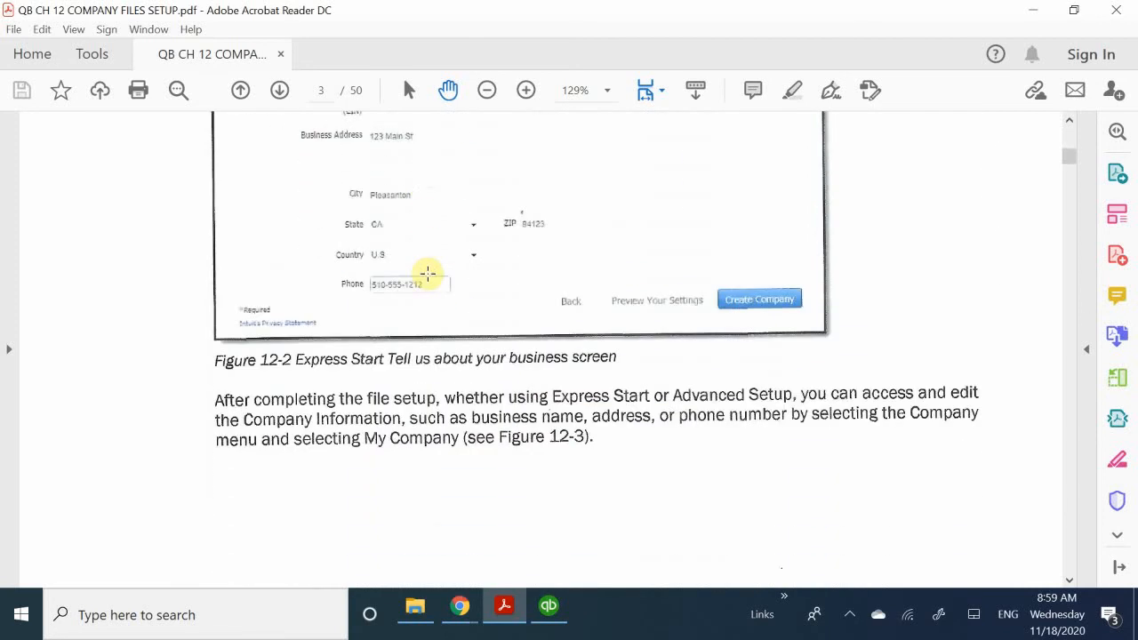
scroll(428, 273, "down", 1)
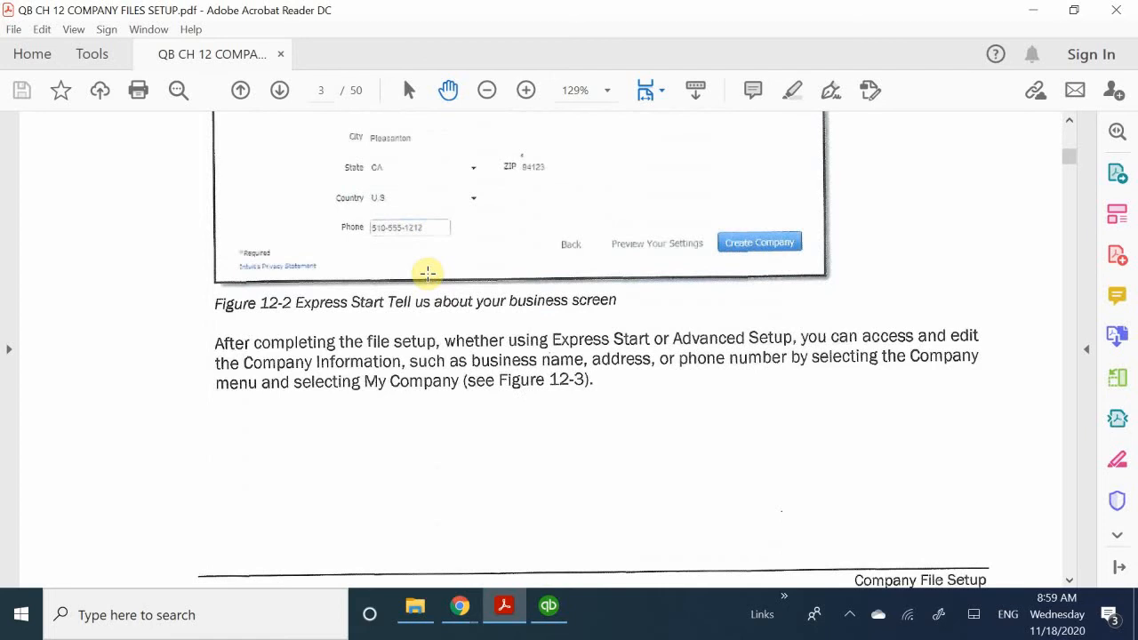
scroll(428, 273, "down", 1)
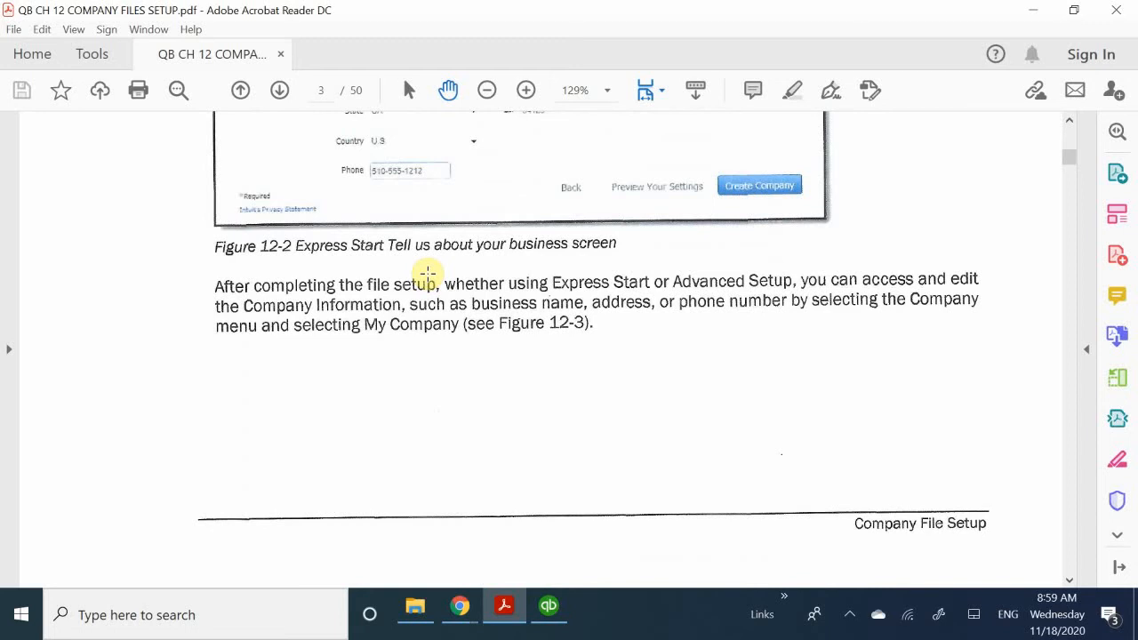
scroll(428, 273, "up", 4)
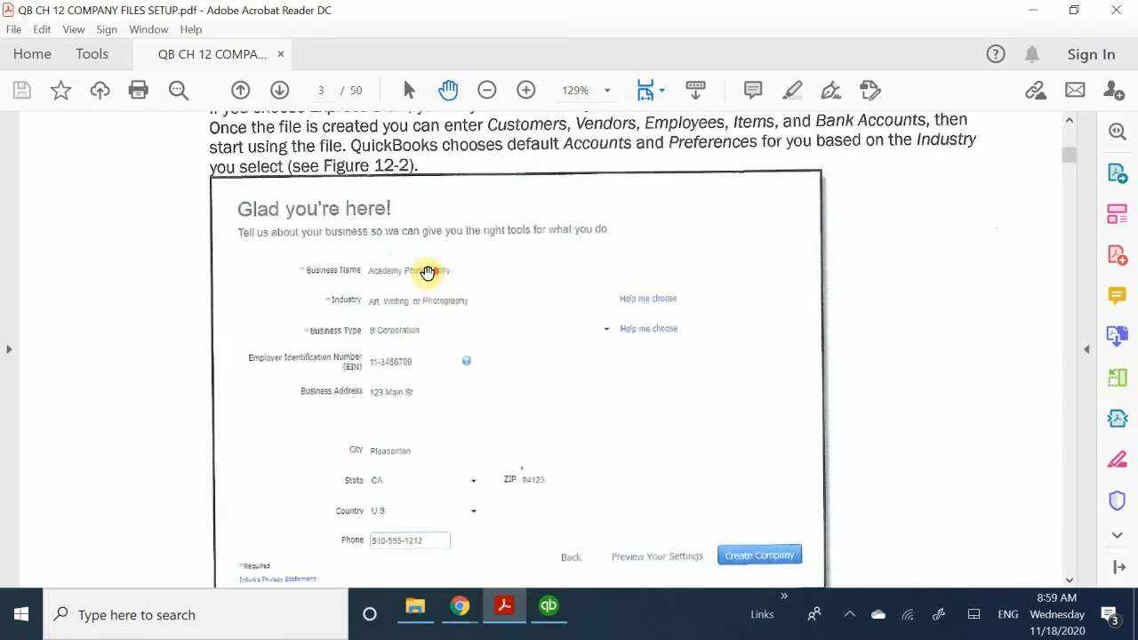
scroll(427, 273, "down", 5)
scroll(427, 273, "down", 12)
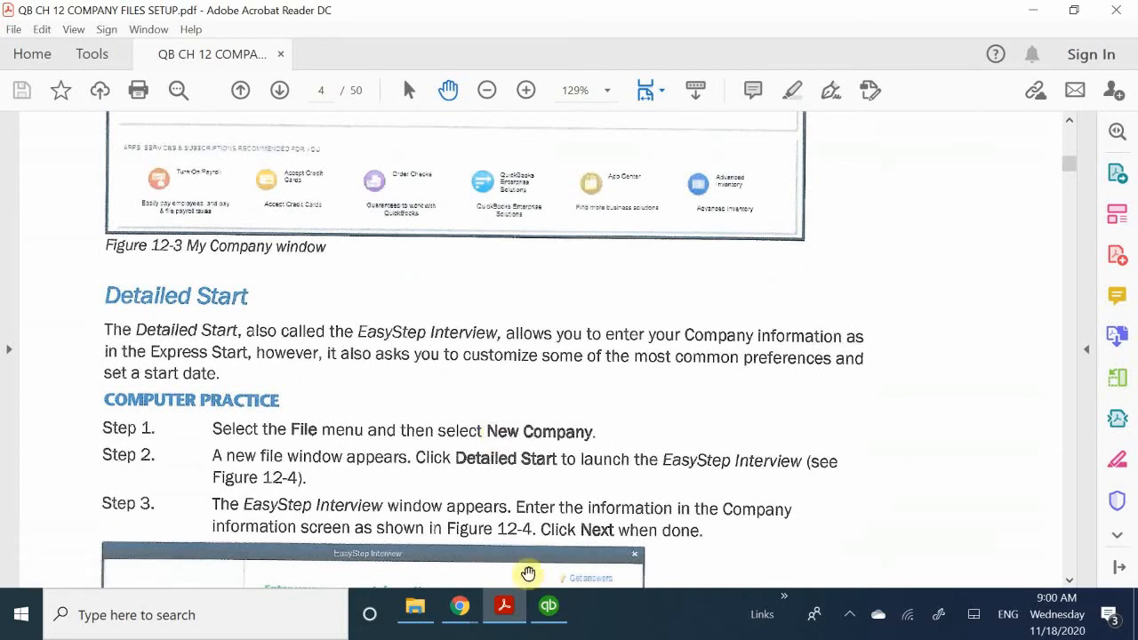
- Switch to QuickBooks Desktop and start creating a new company with the Advanced Setup option
left_click(548, 608)
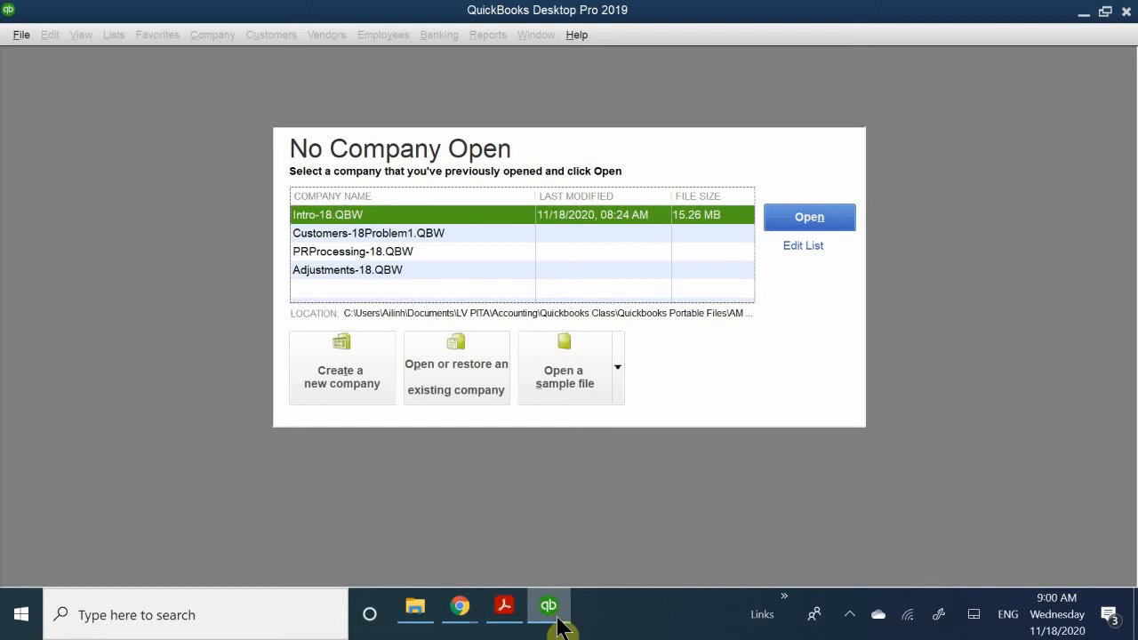
left_click(322, 360)
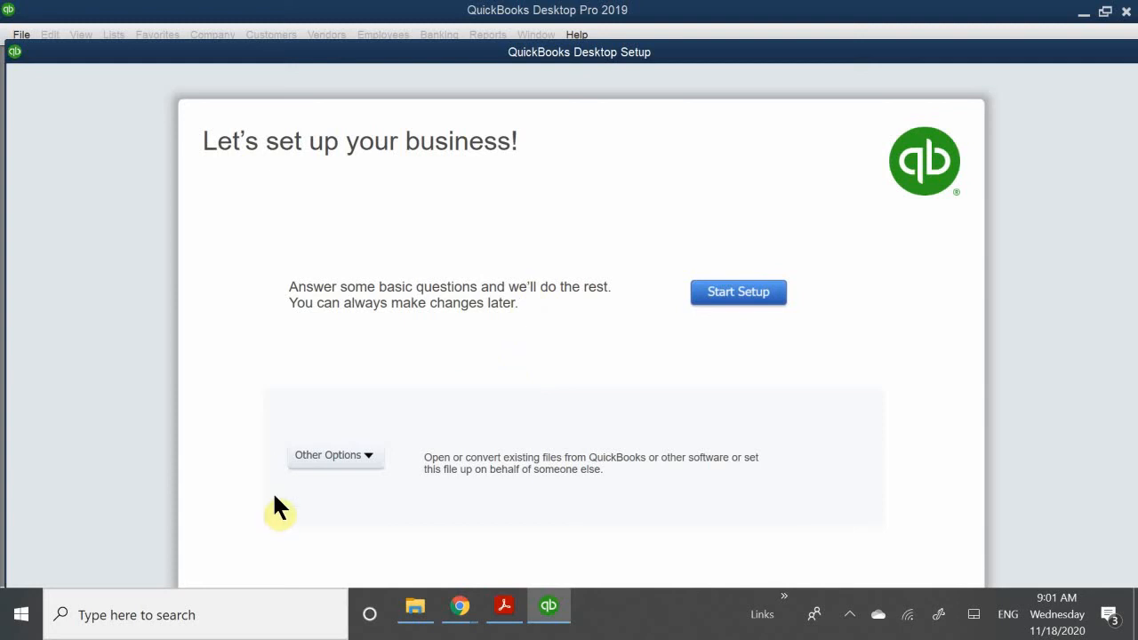
left_click(368, 456)
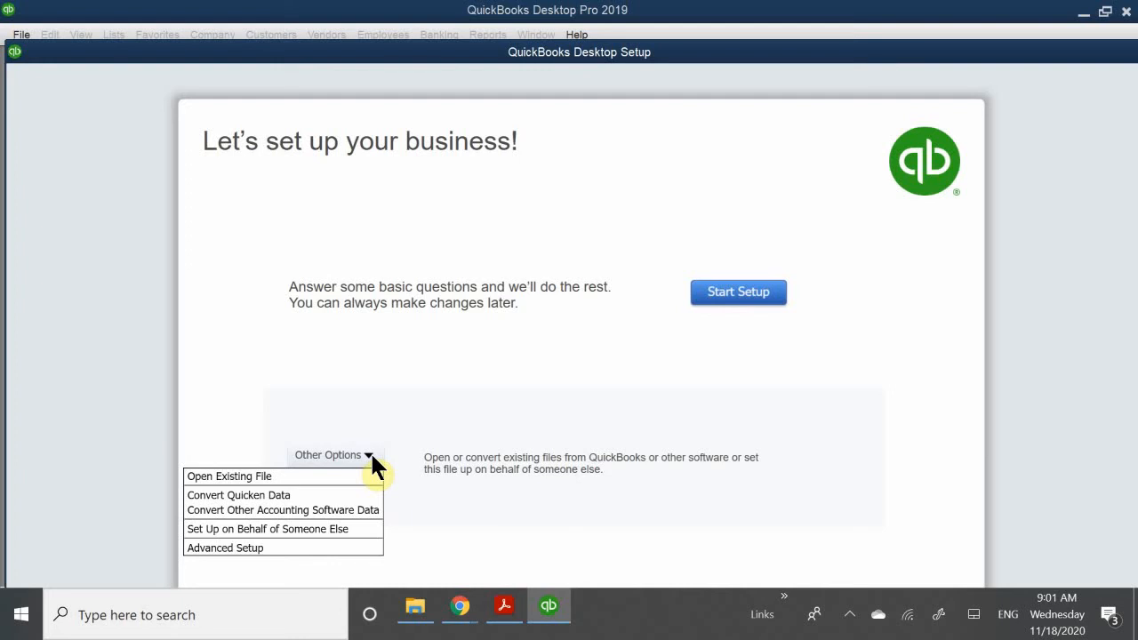
left_click(319, 548)
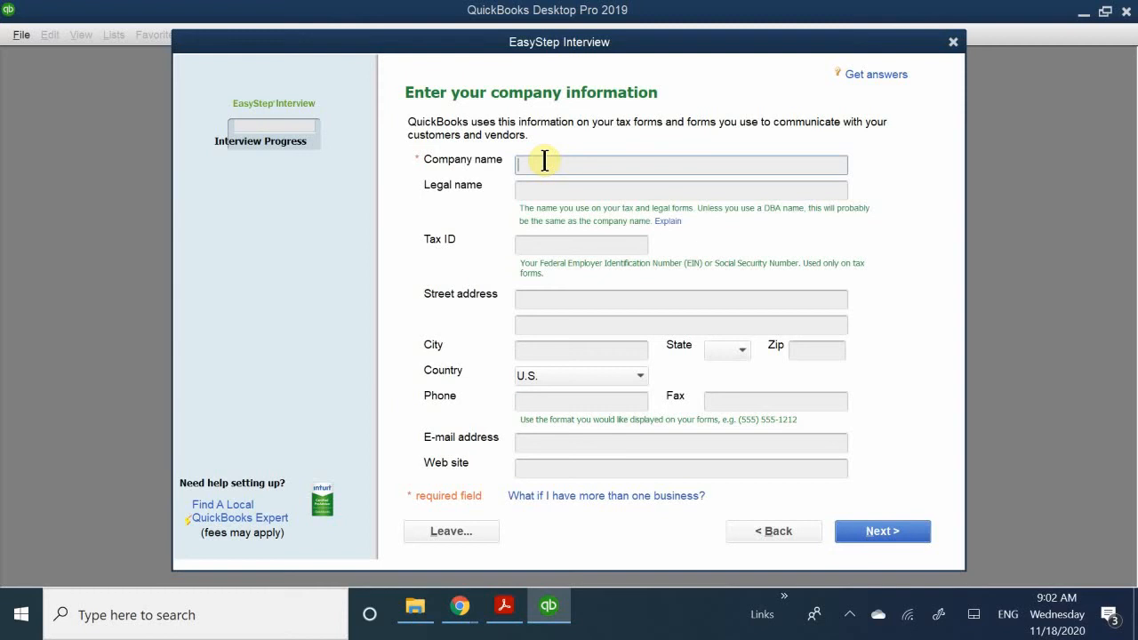
- Enter Academy Photography as the company name in the EasyStep Interview
type("A")
type("ca")
type("den")
key("BackSpace")
type("my pG")
key("BackSpace")
key("BackSpace")
type("pG")
key("BackSpace")
key("BackSpace")
type("Photogt")
key("BackSpace")
type("raphy")
- Enter Academy Photography as the company's legal name
left_click(552, 190)
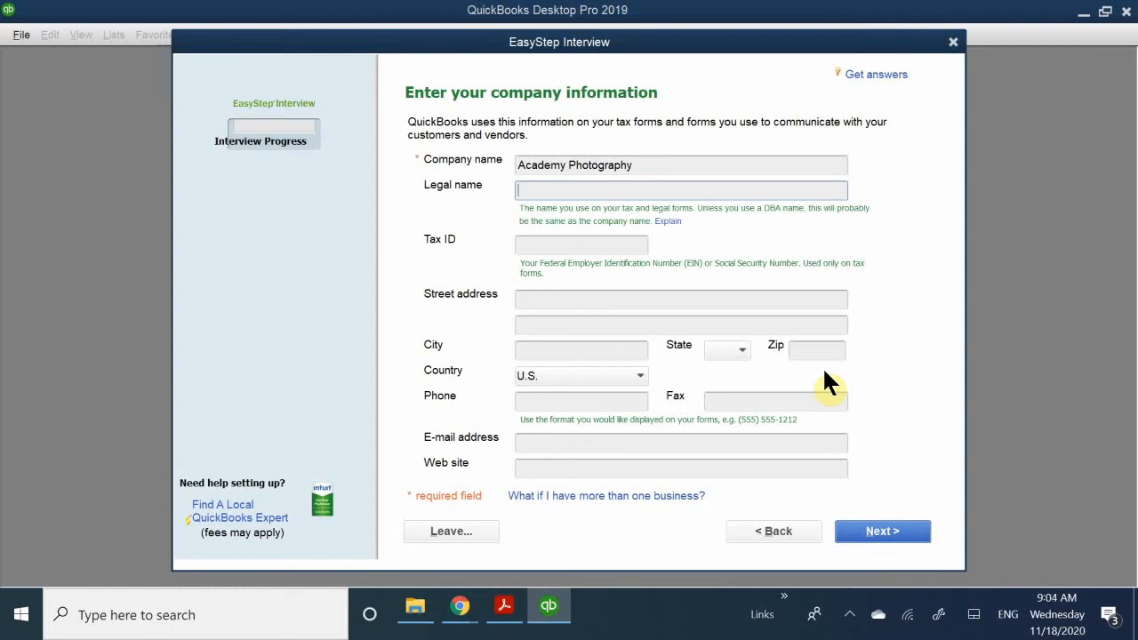
type("Academy Photography")
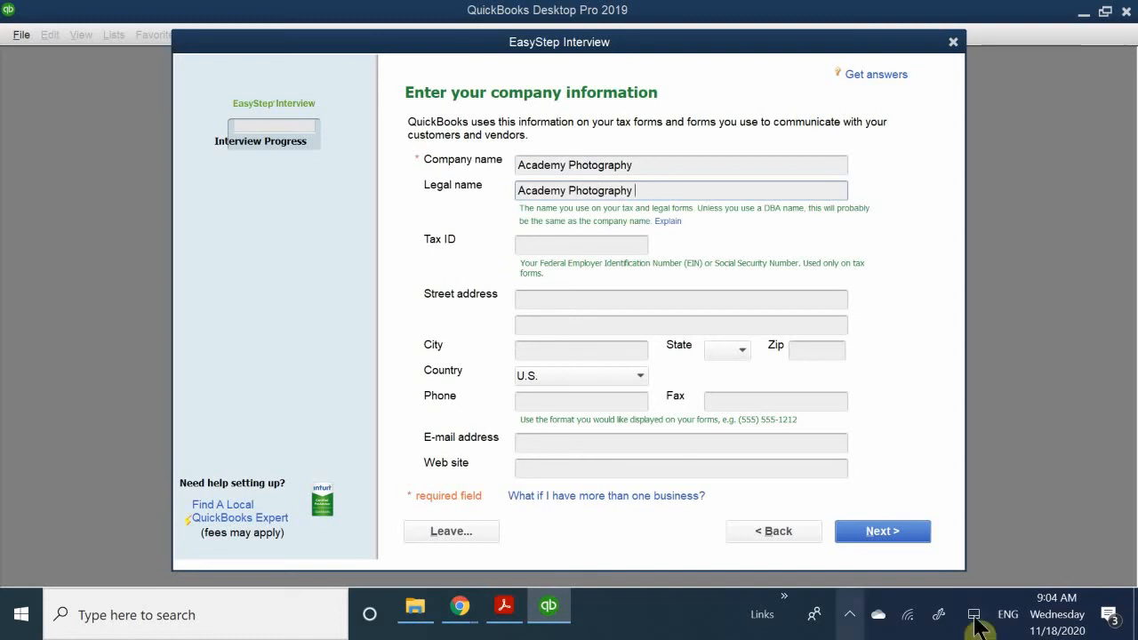
- Switch to the chapter PDF in Acrobat Reader and check the company information shown in Figure 12-4
left_click(504, 606)
scroll(530, 420, "down", 10)
scroll(531, 420, "up", 3)
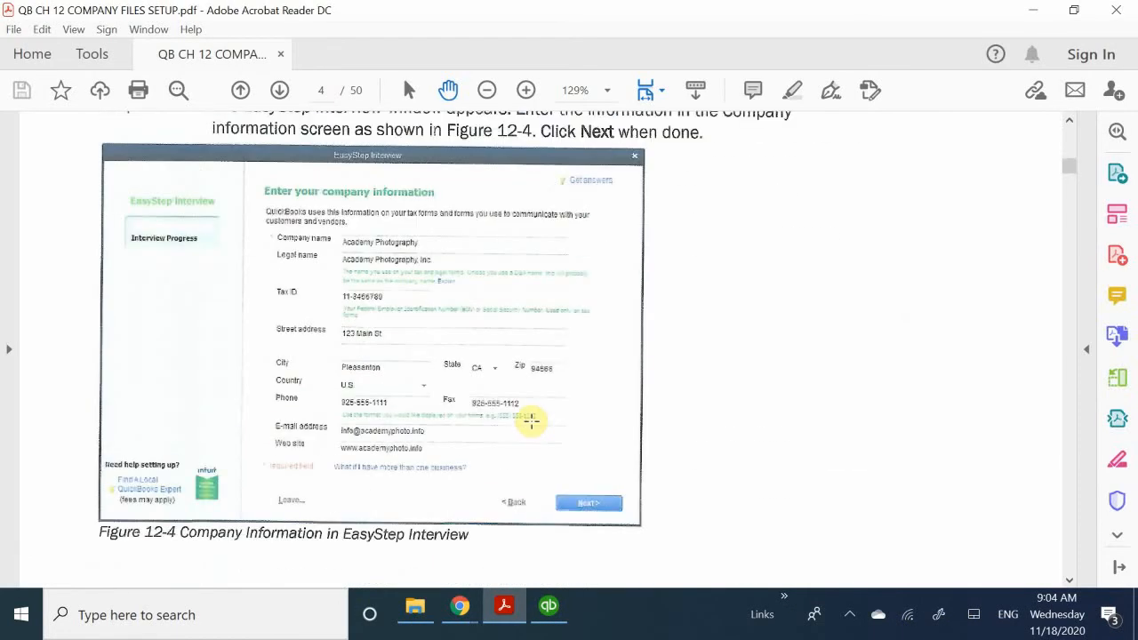
- Switch back to QuickBooks Desktop and complete the legal name as Academy Photography, inc
left_click(553, 613)
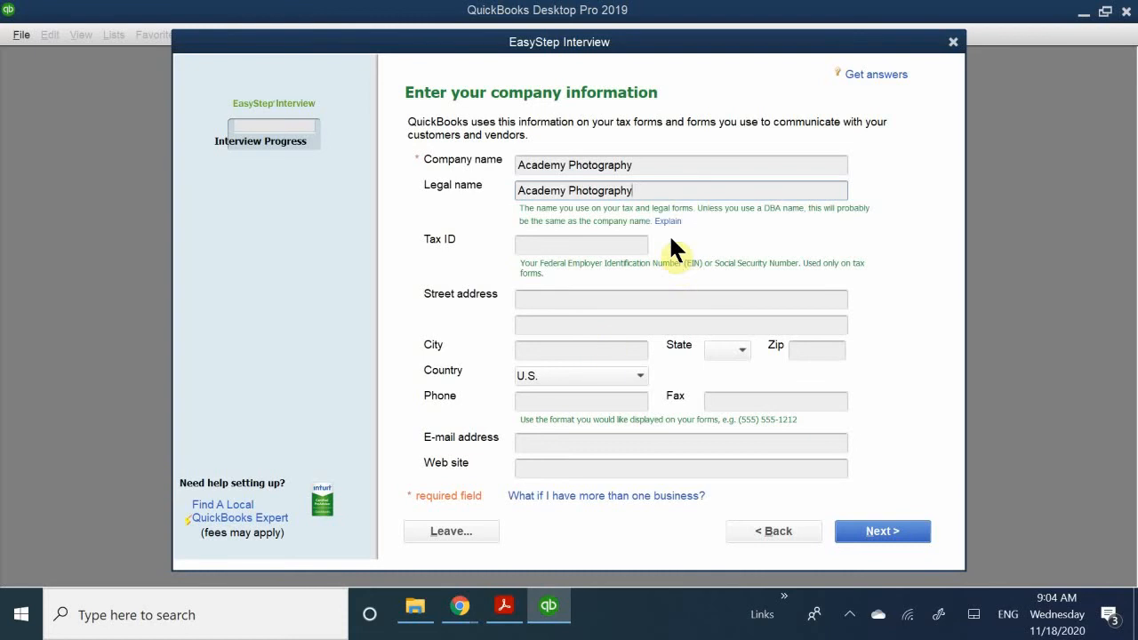
type(", I")
type("inc.")
- Enter the company's federal tax ID in the company information
left_click(552, 243)
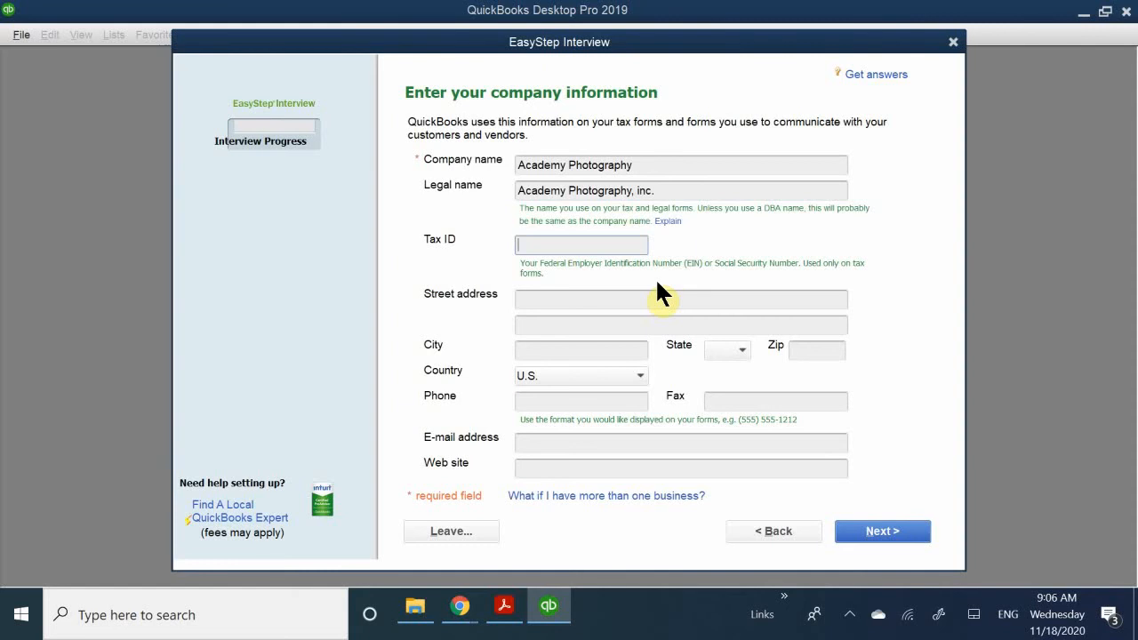
type("11-2345678")
- Fill in the company's street address on the first address line
left_click(545, 298)
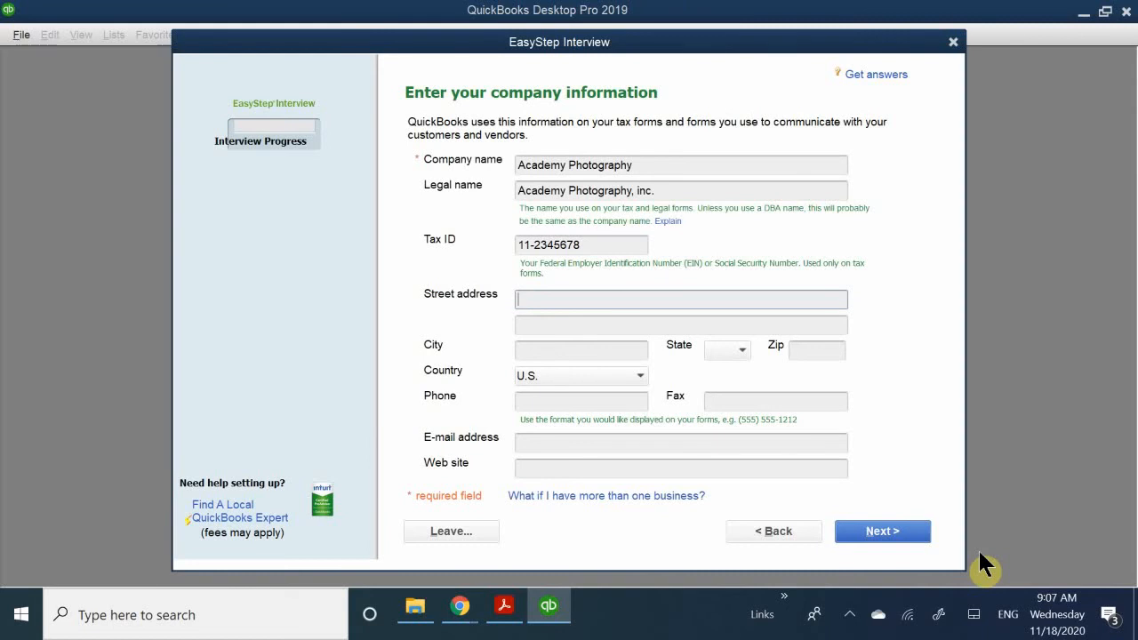
type("123")
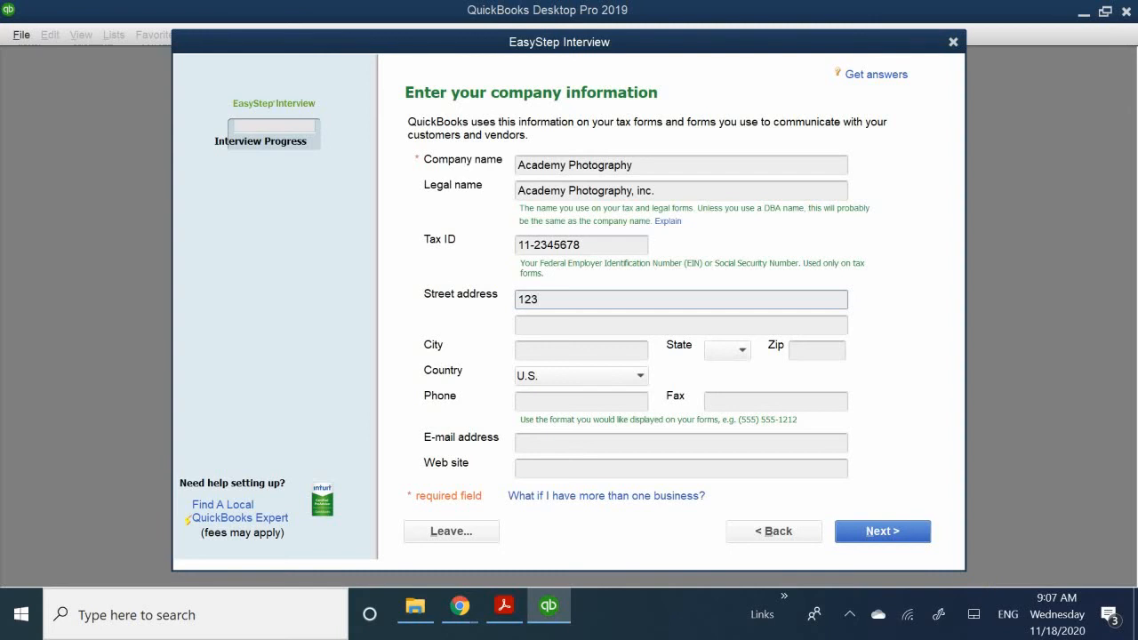
type(" Main St.")
- Complete the company's address with its city, CA as the state, and the zip code
left_click(546, 347)
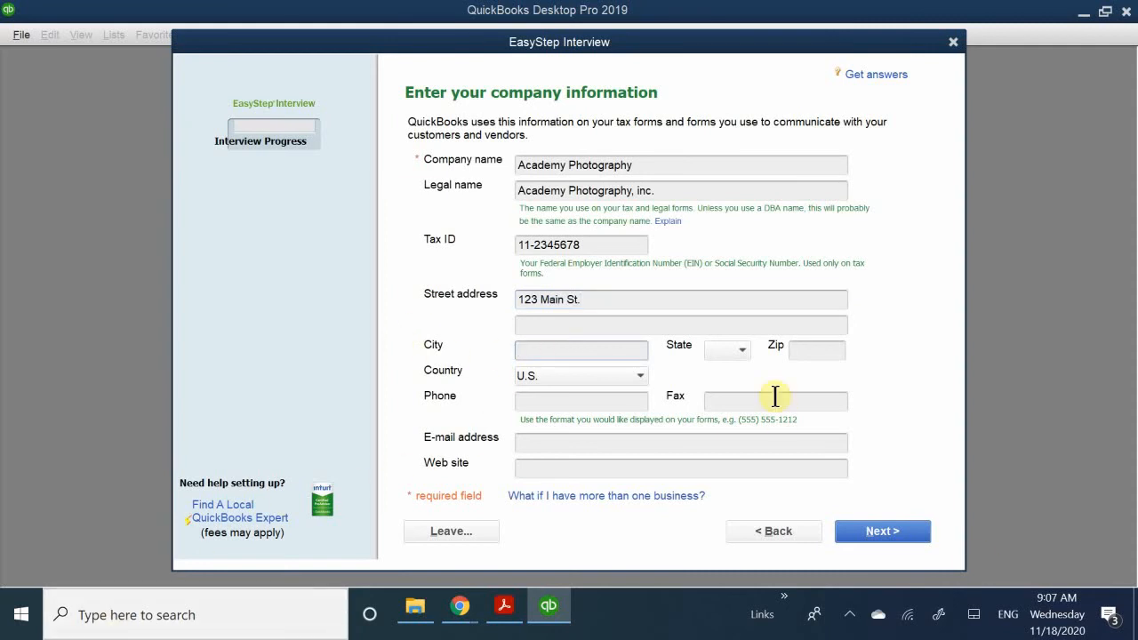
type("Pleasan")
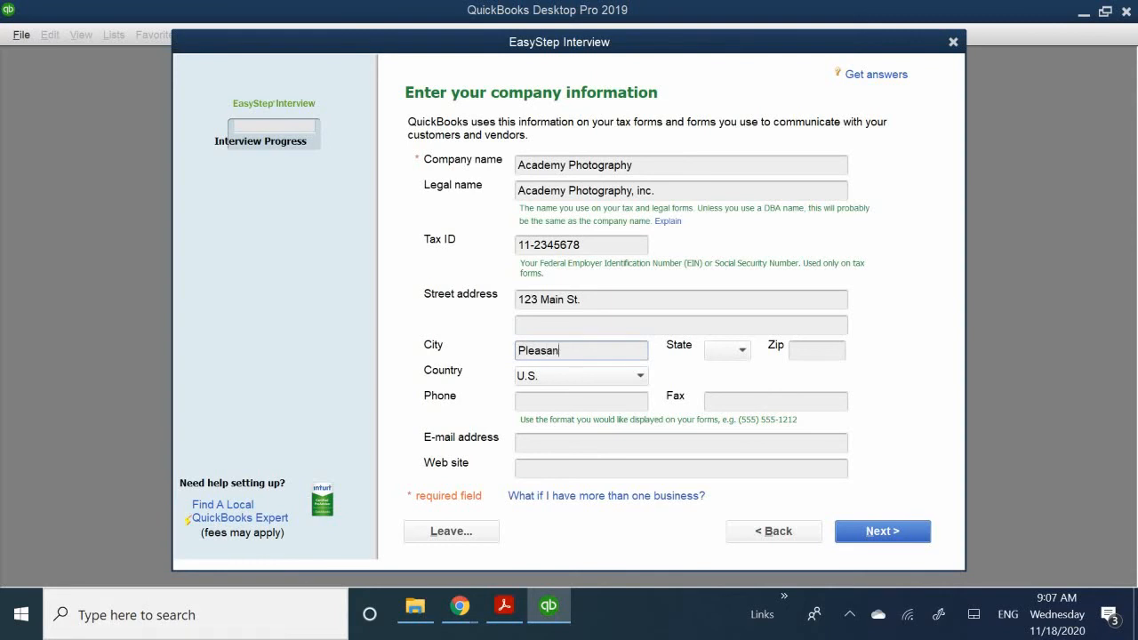
type("ton")
left_click(717, 347)
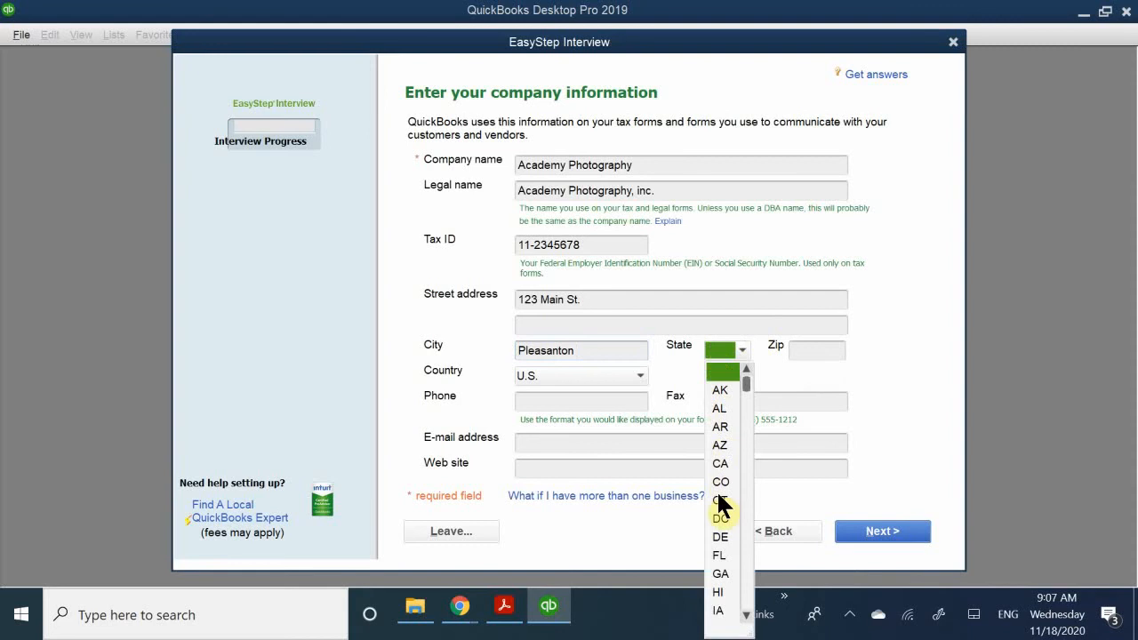
left_click(719, 463)
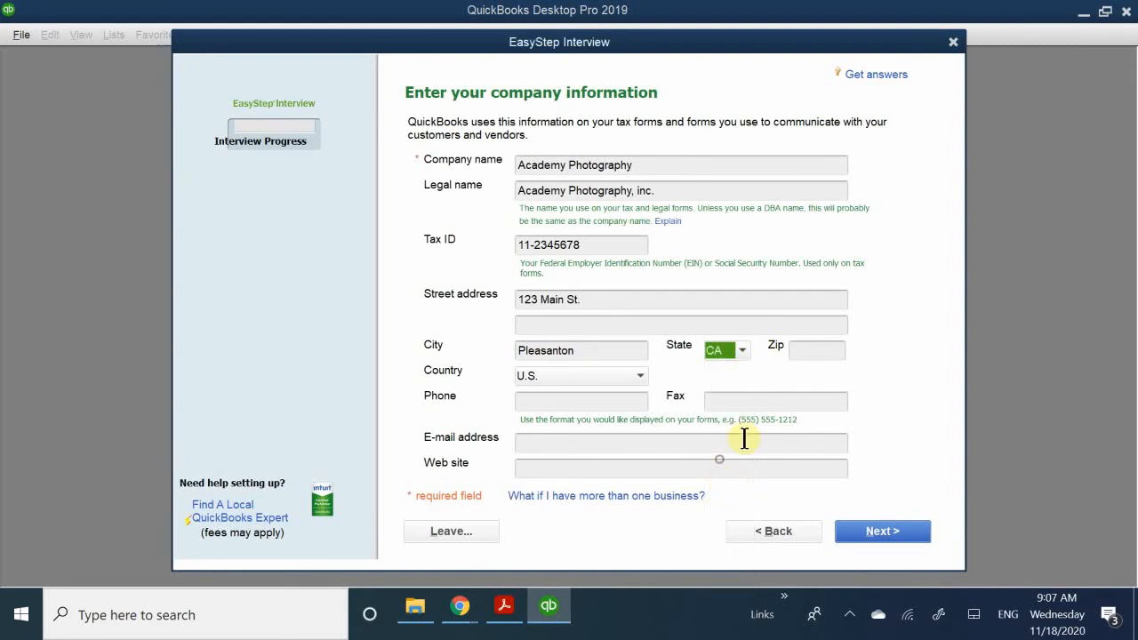
left_click(810, 347)
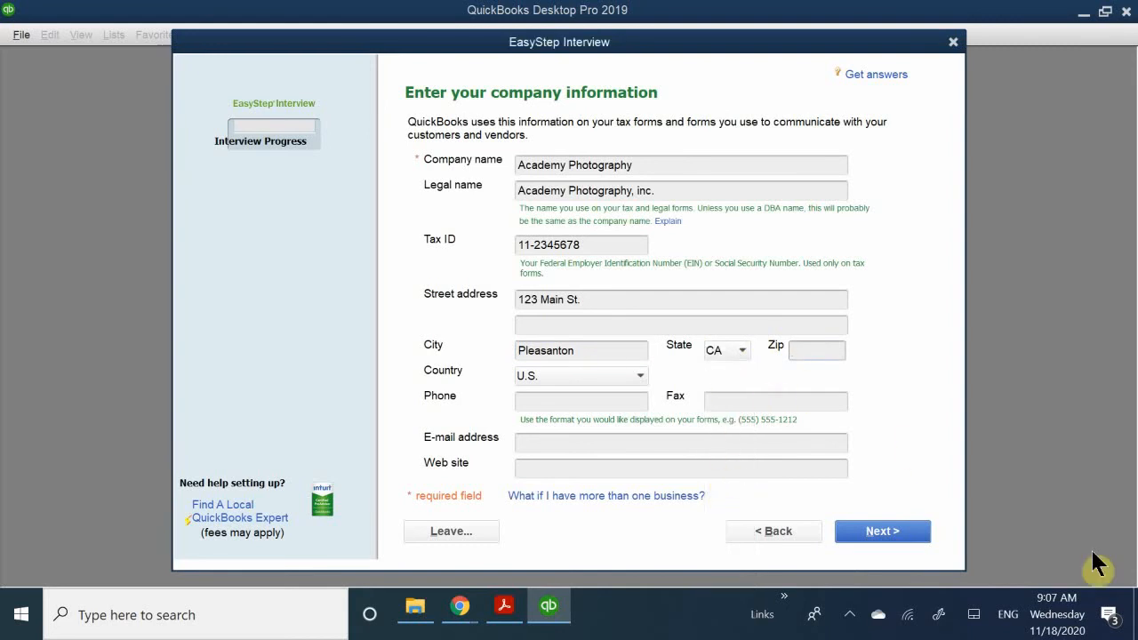
type("84121")
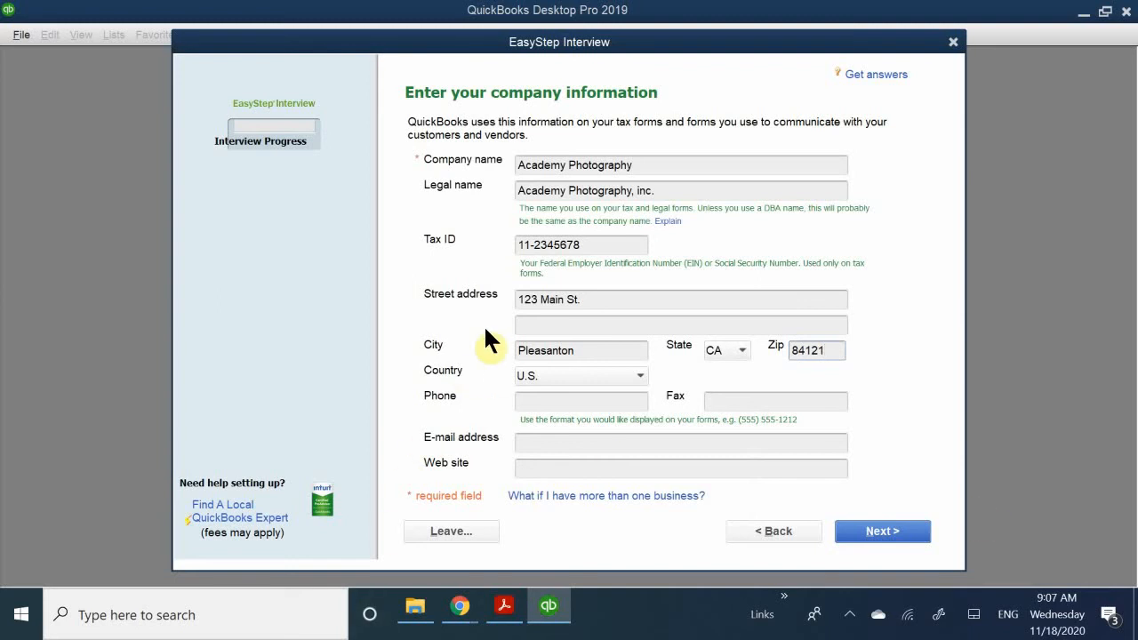
- Fill in the company's phone number, including the area code
left_click(554, 400)
mouse_move(909, 627)
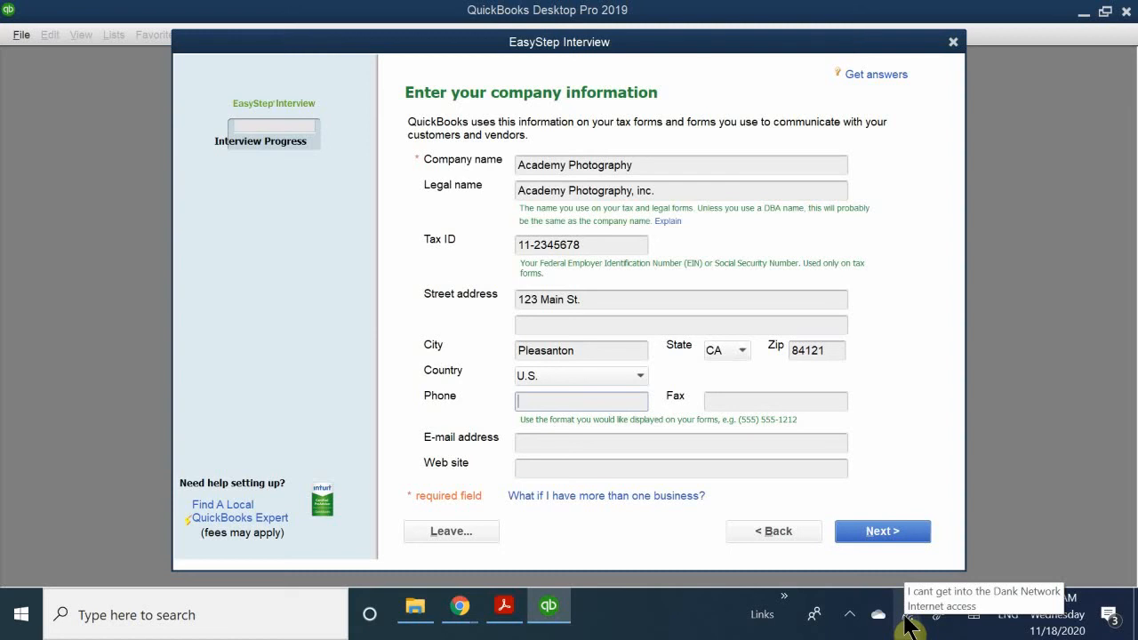
type("510-555-1212")
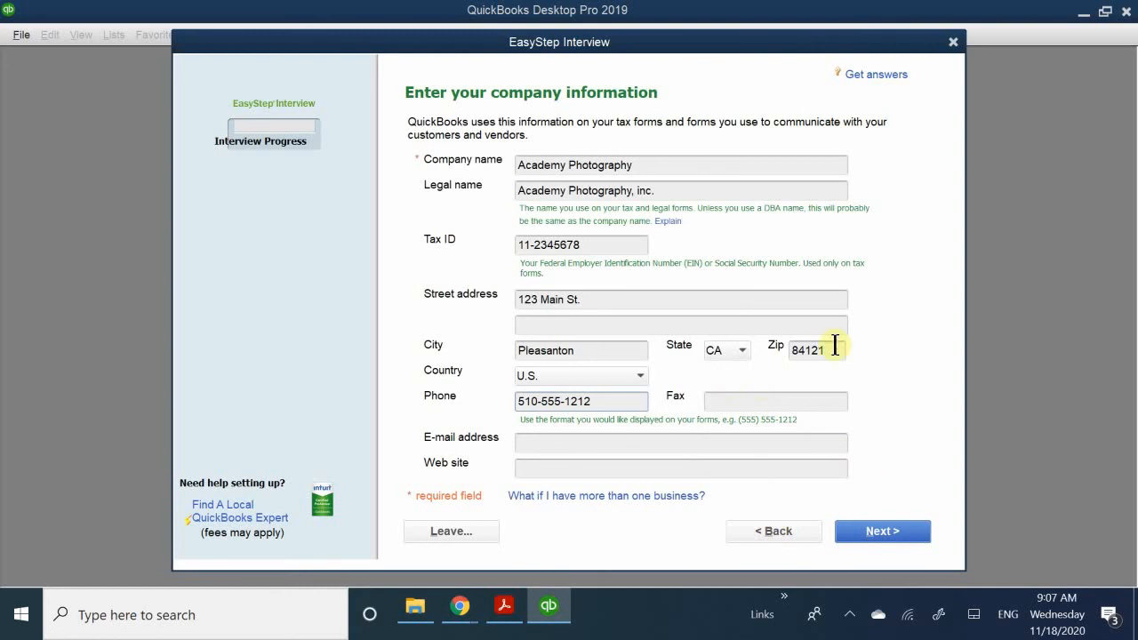
- Look up the contact details in Figure 12-4 of the chapter PDF in Acrobat Reader and fill in the company's e-mail address in QuickBooks Desktop
left_click(531, 441)
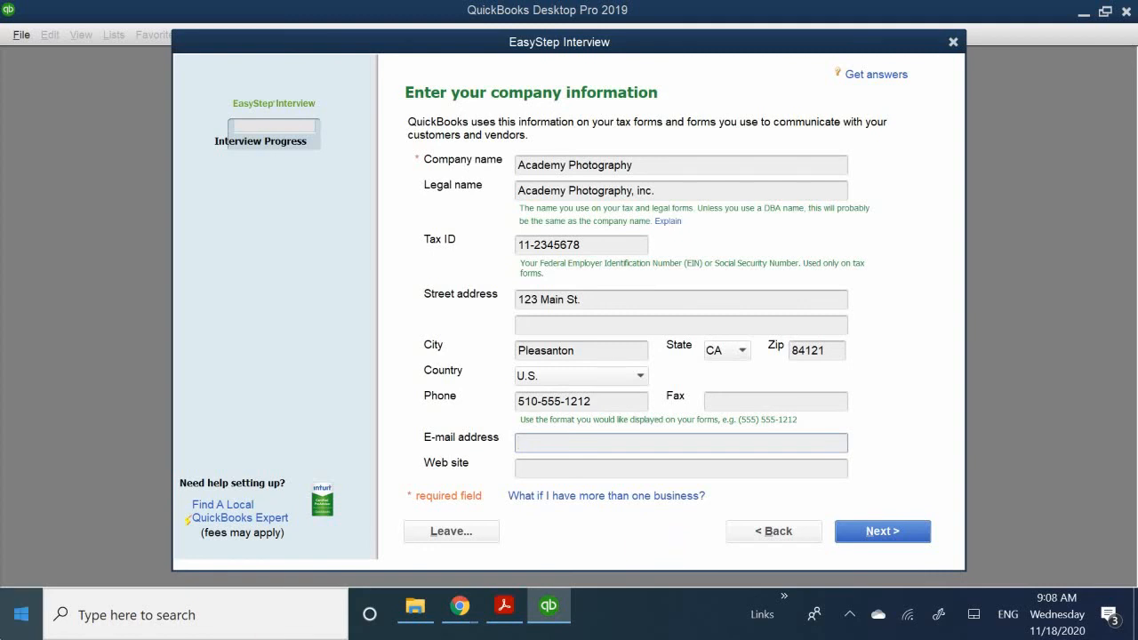
left_click(504, 609)
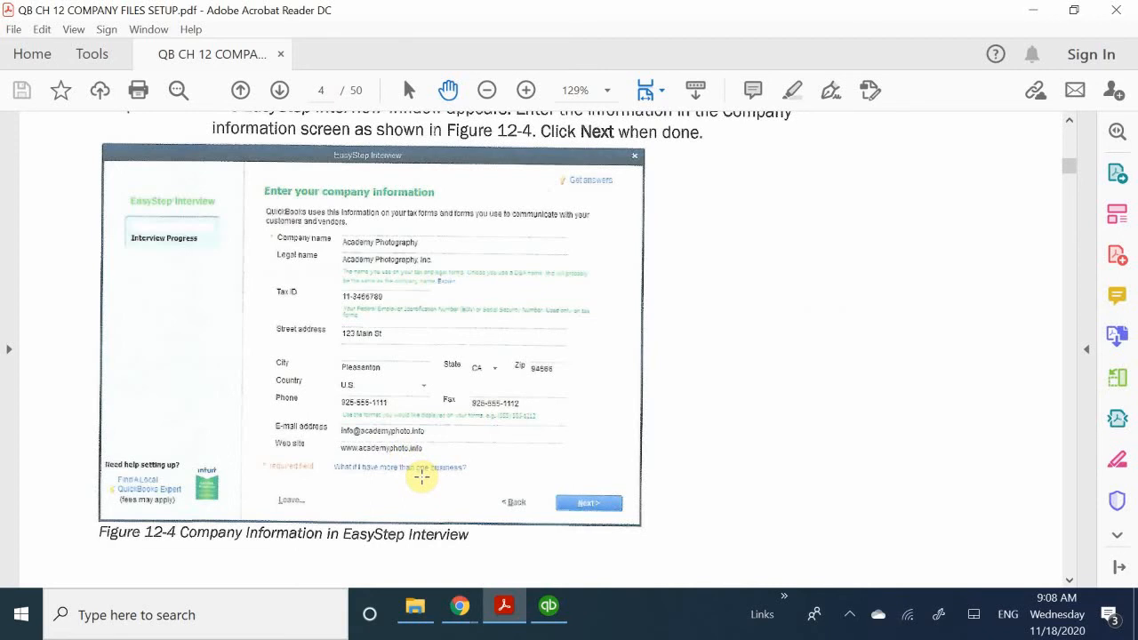
left_click(551, 612)
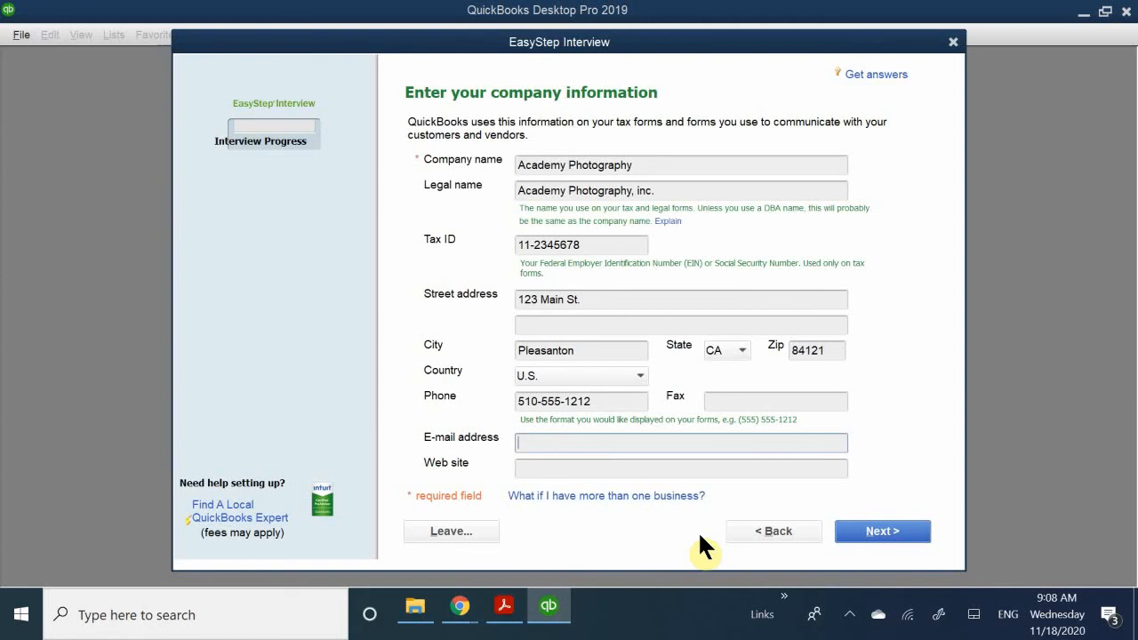
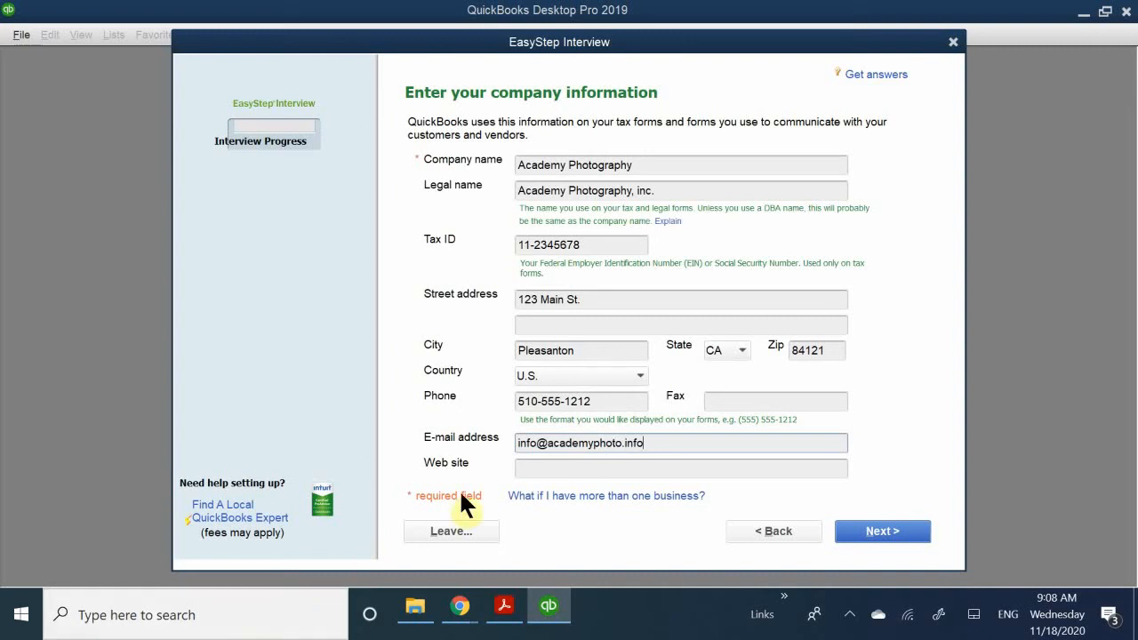
left_click(531, 468)
type("w")
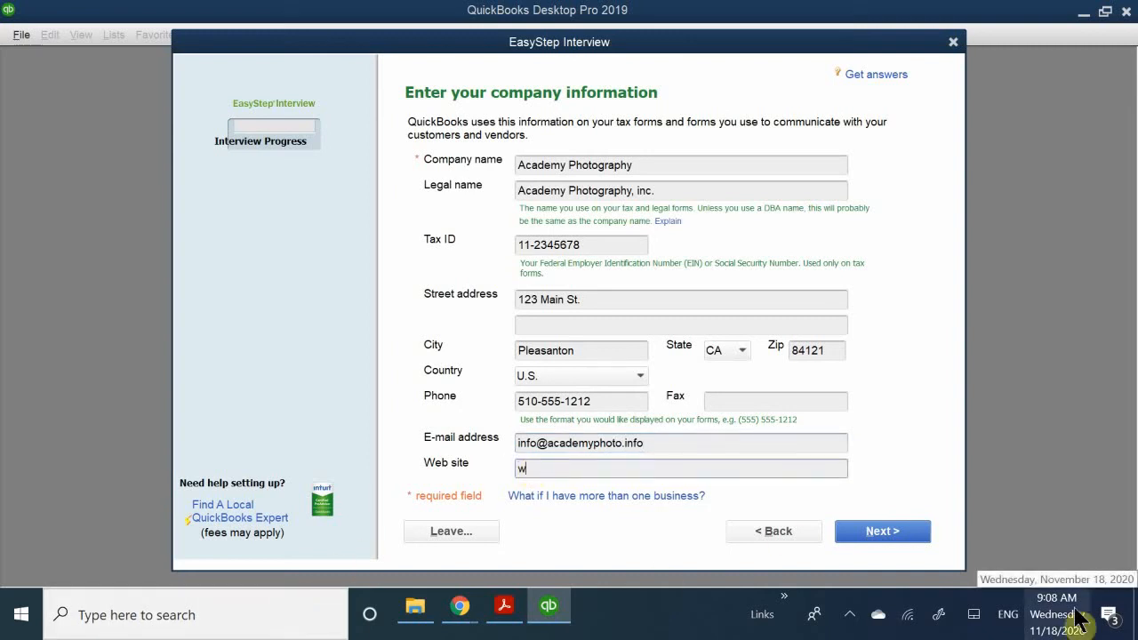
type("ww.academy")
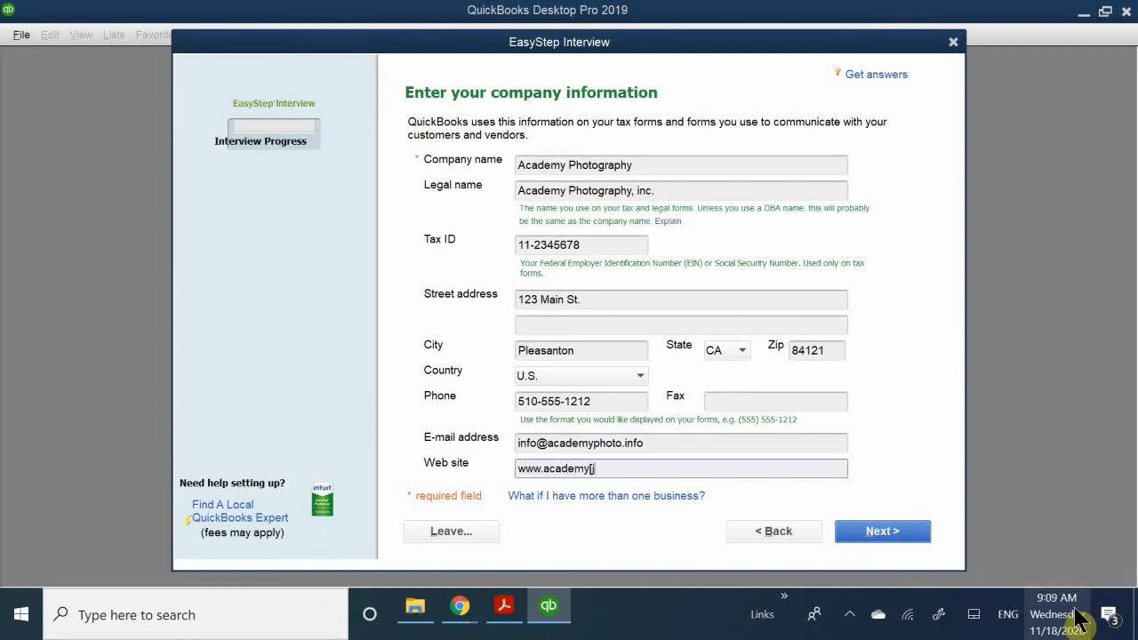
type("photo.info")
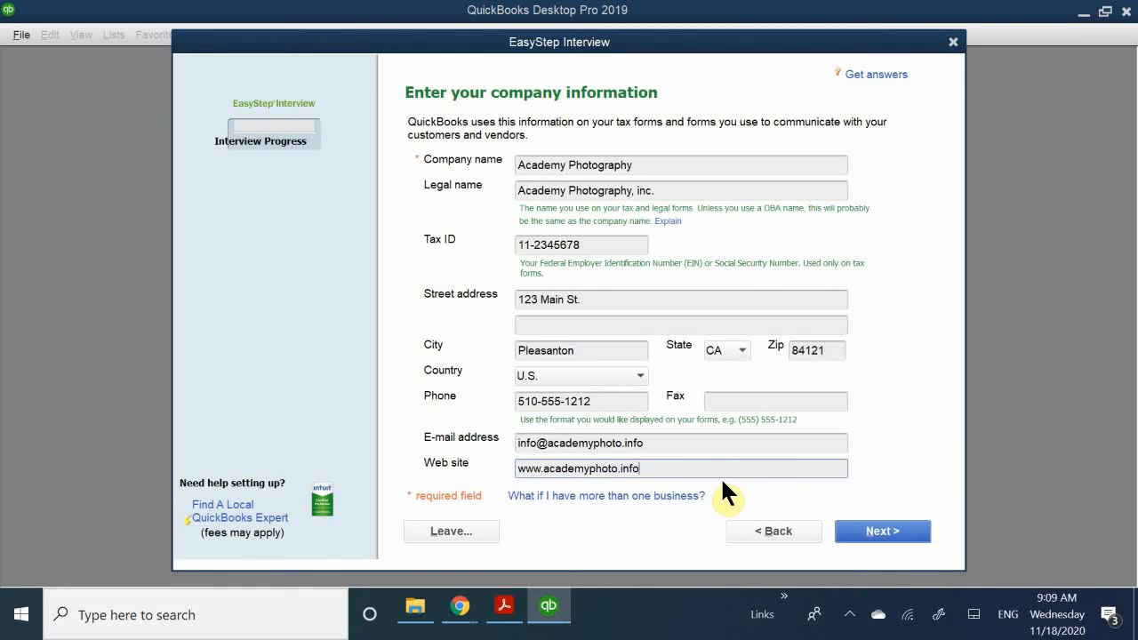
left_click(876, 528)
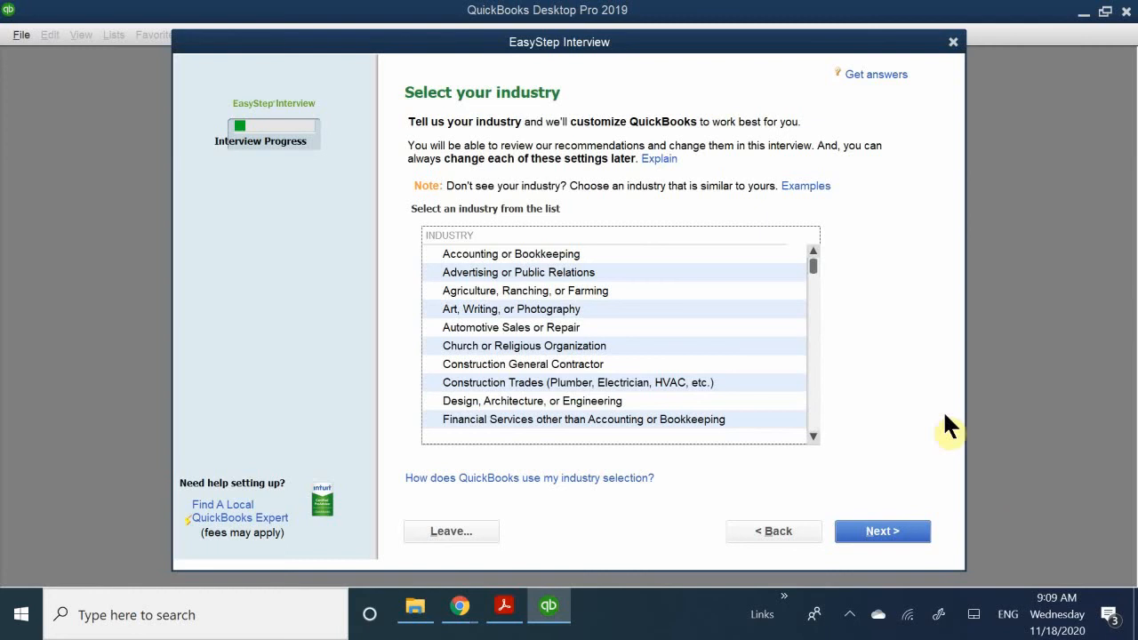
- Review the industry list, choose Art, Writing, or Photography as the company's industry, and continue
scroll(552, 352, "down", 7)
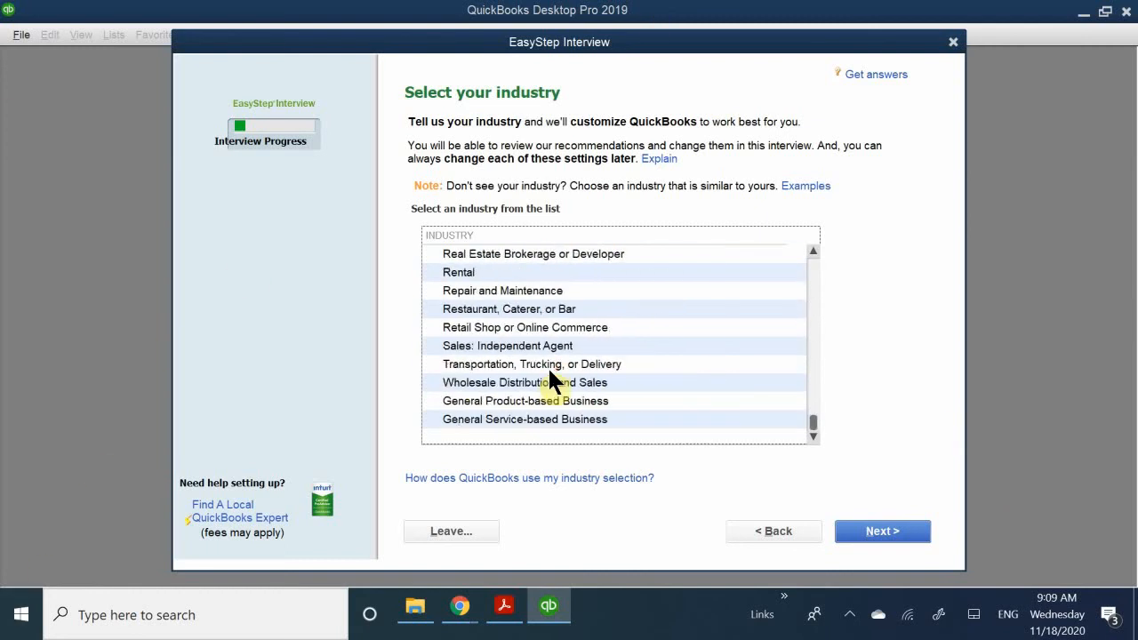
scroll(551, 373, "up", 4)
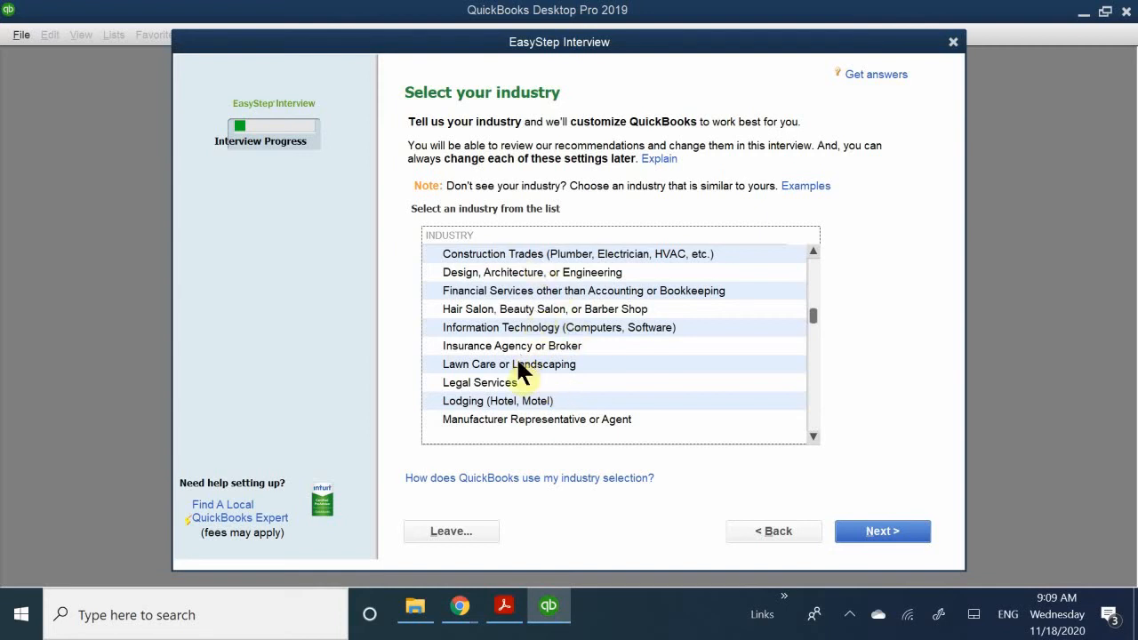
scroll(520, 357, "up", 2)
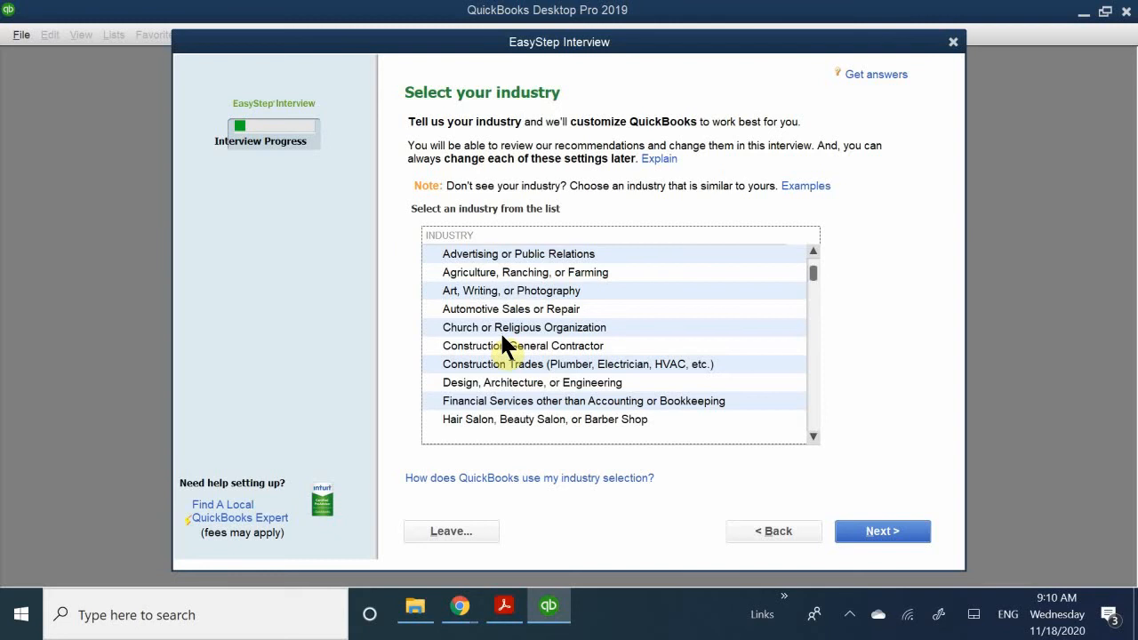
scroll(502, 338, "up", 1)
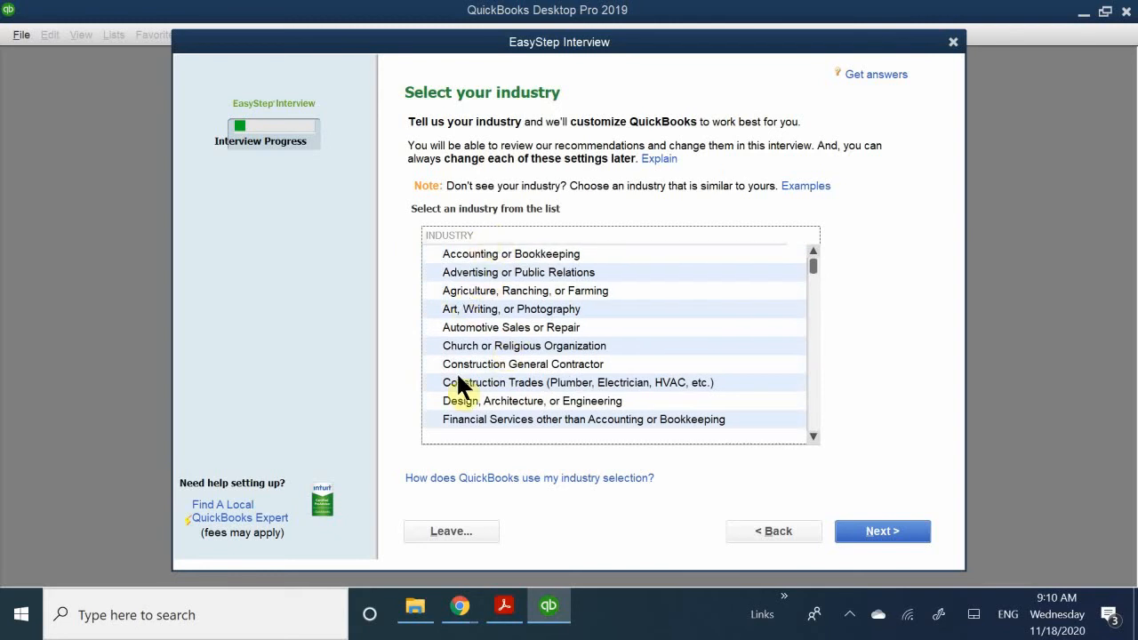
left_click(456, 311)
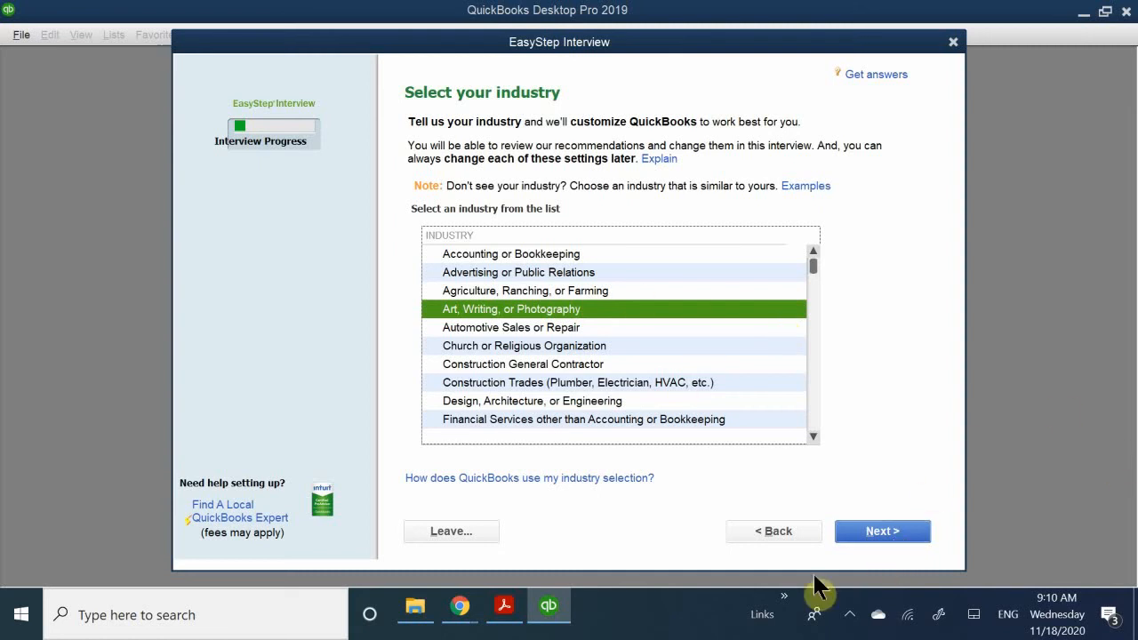
left_click(875, 531)
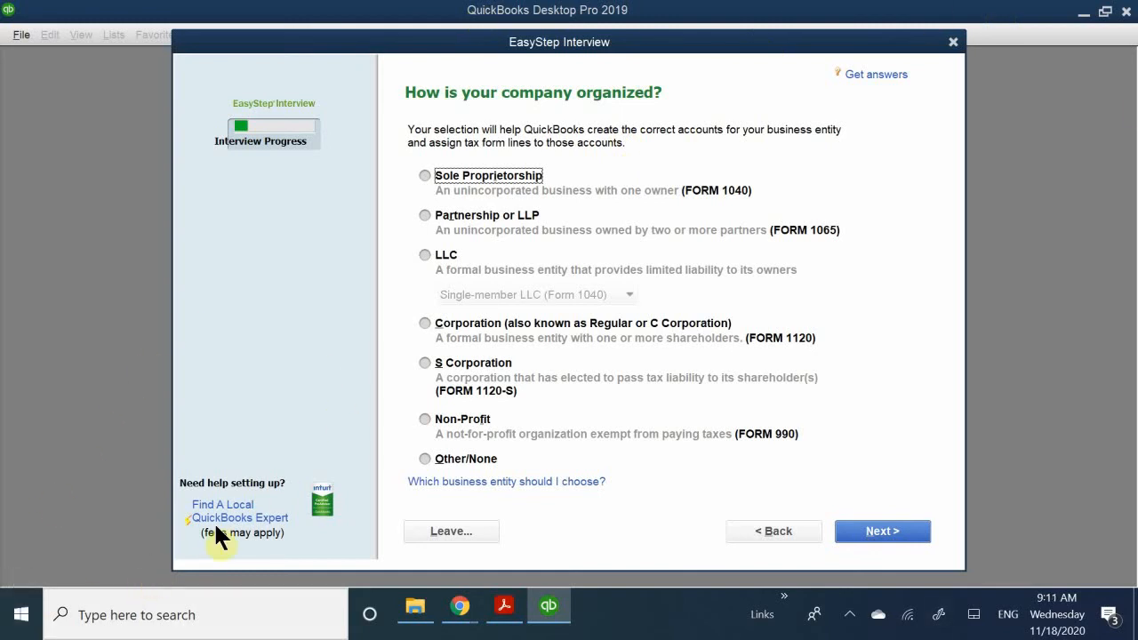
- Set the company's organization type to S Corporation and keep January as the first month of the fiscal year
left_click(424, 362)
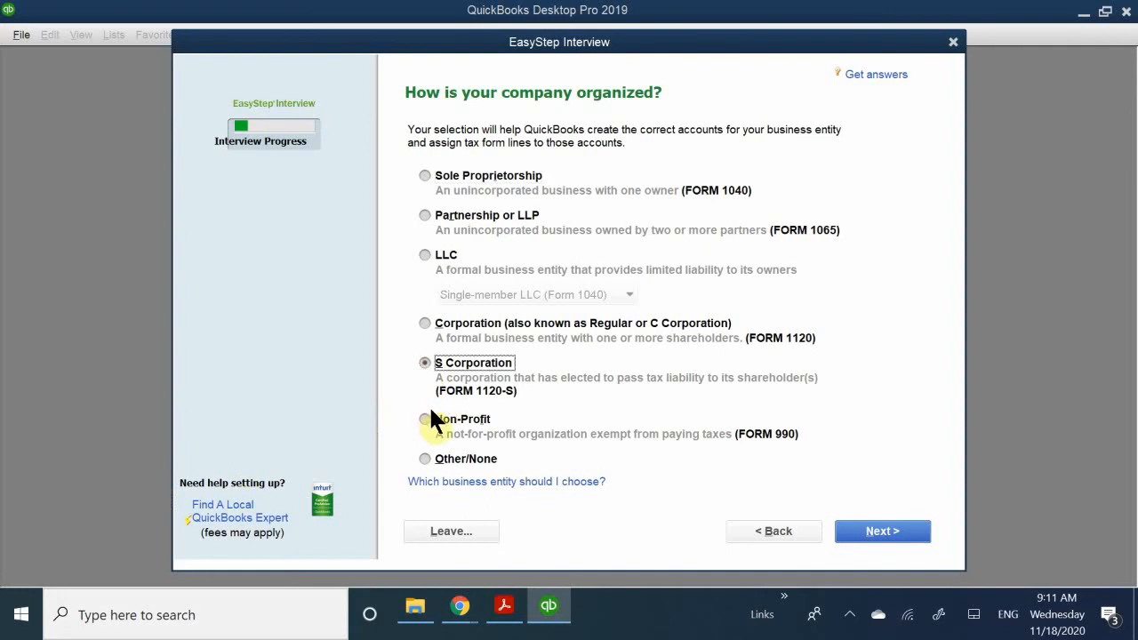
left_click(891, 530)
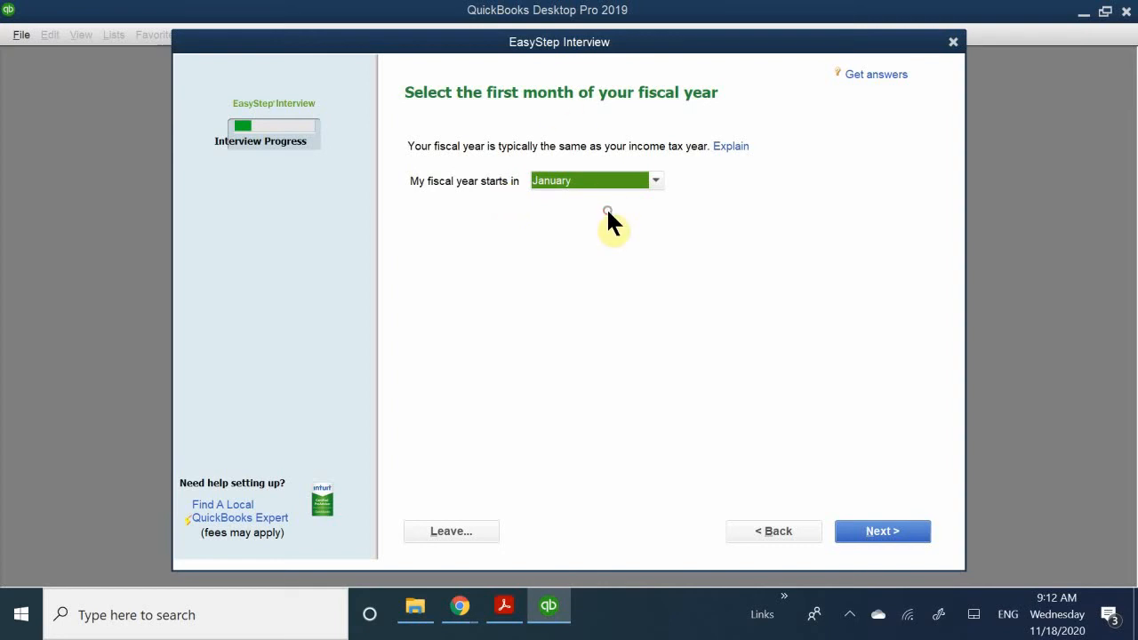
left_click(604, 182)
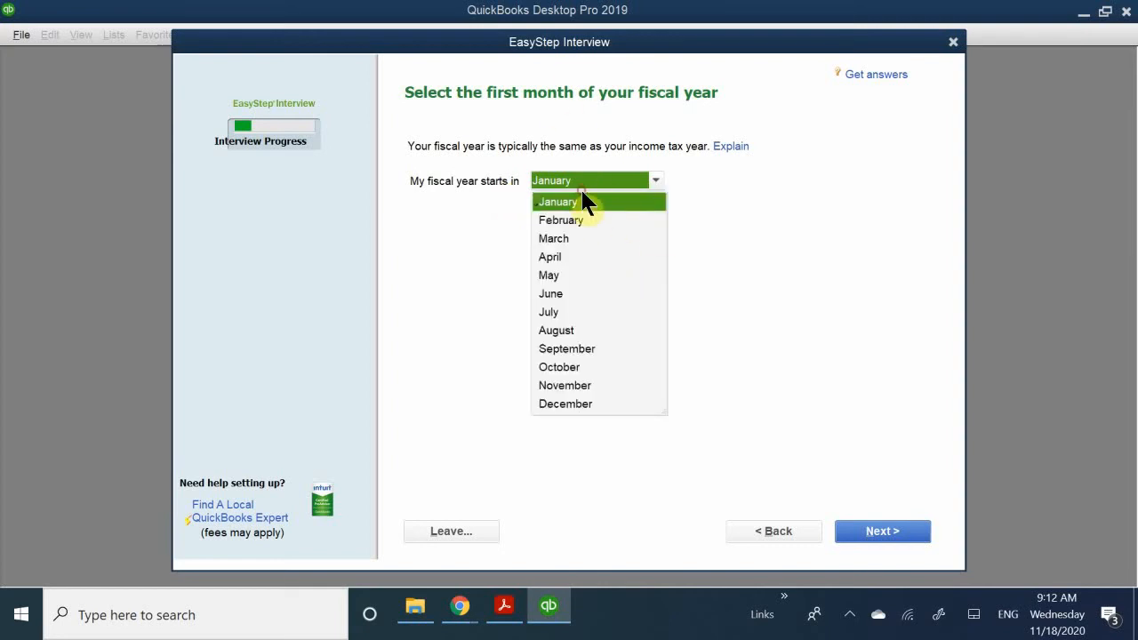
left_click(478, 183)
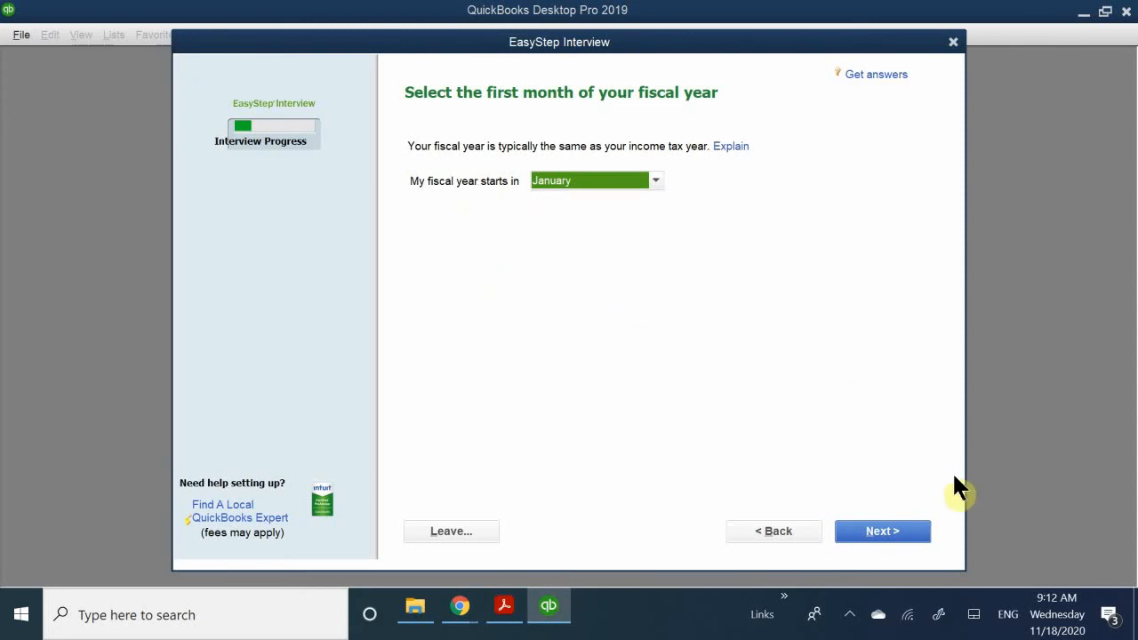
left_click(880, 531)
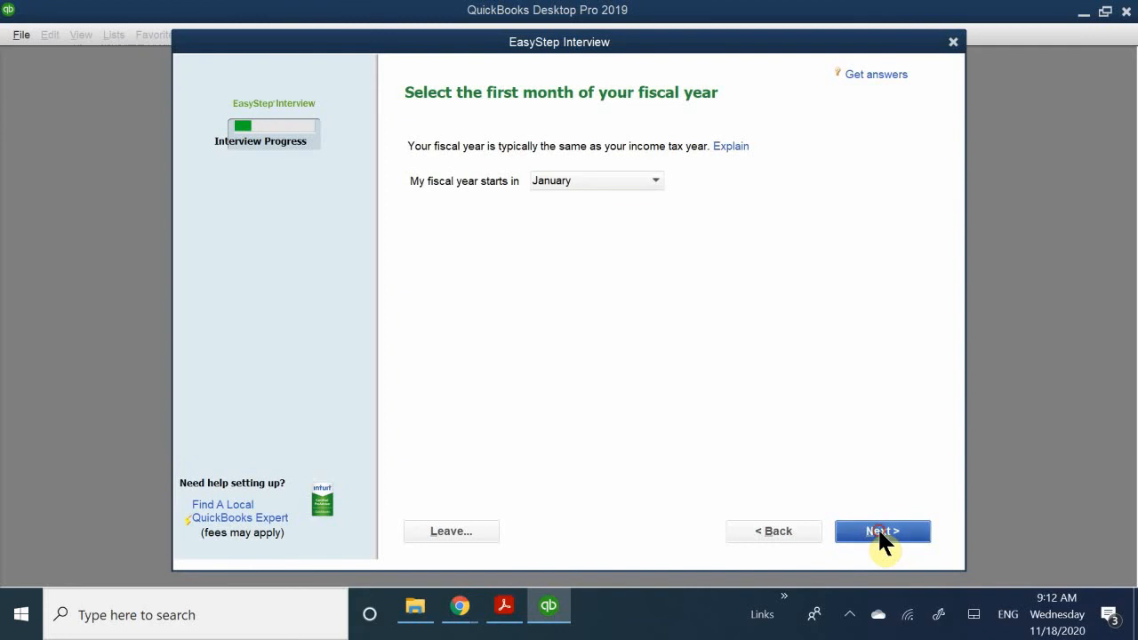
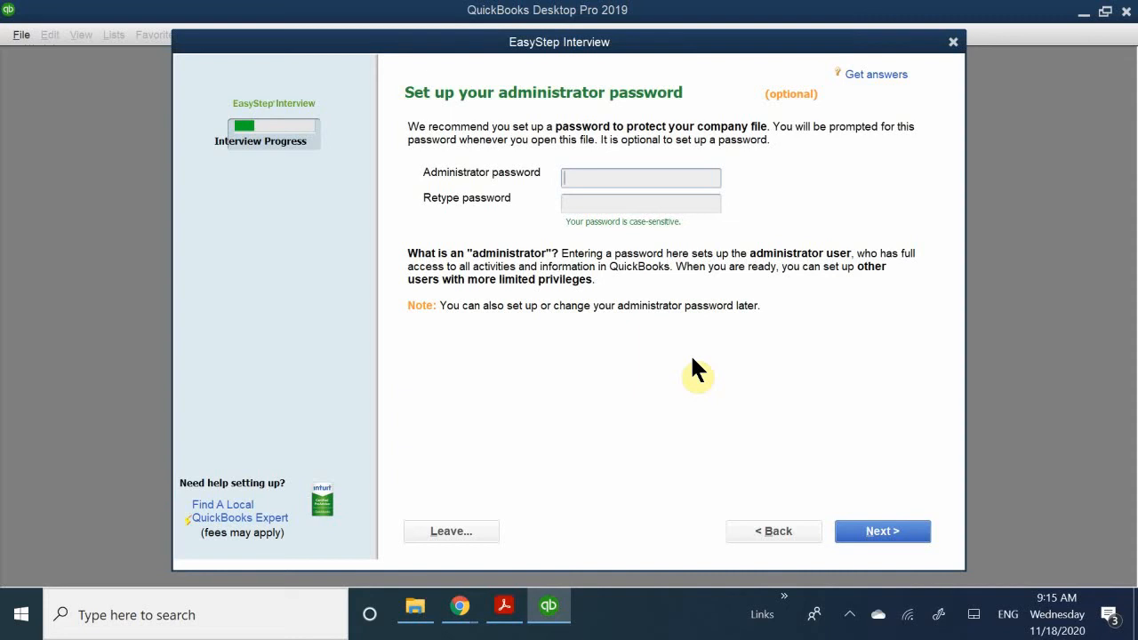
- Skip the optional administrator password and proceed to choosing a file name and location for the company file
left_click(892, 531)
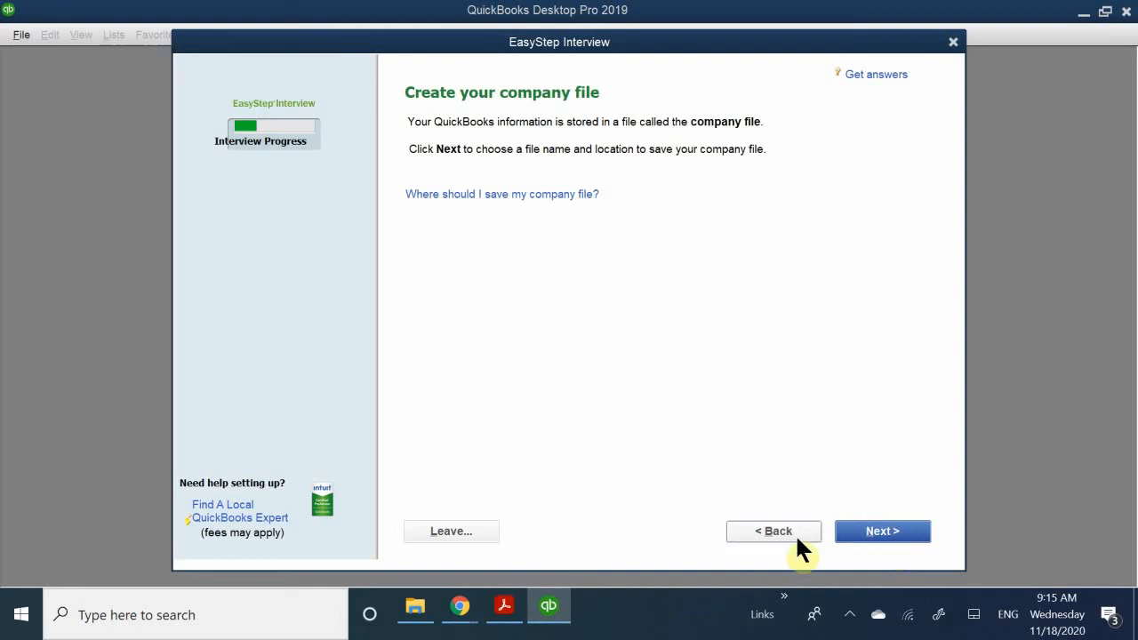
left_click(881, 525)
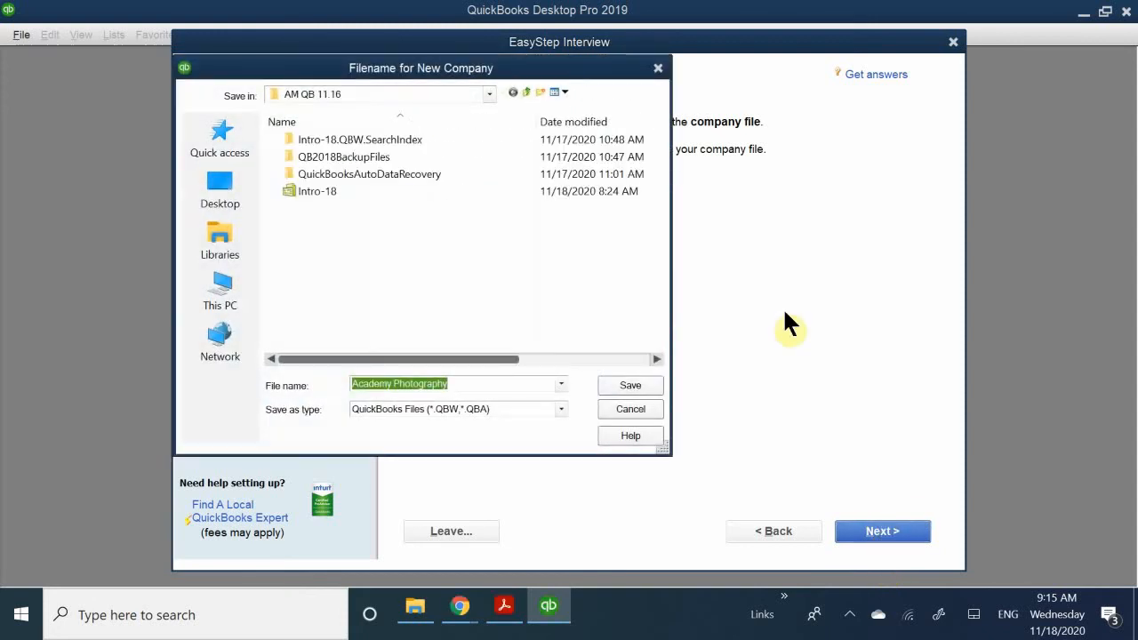
left_click_drag(331, 67, 387, 133)
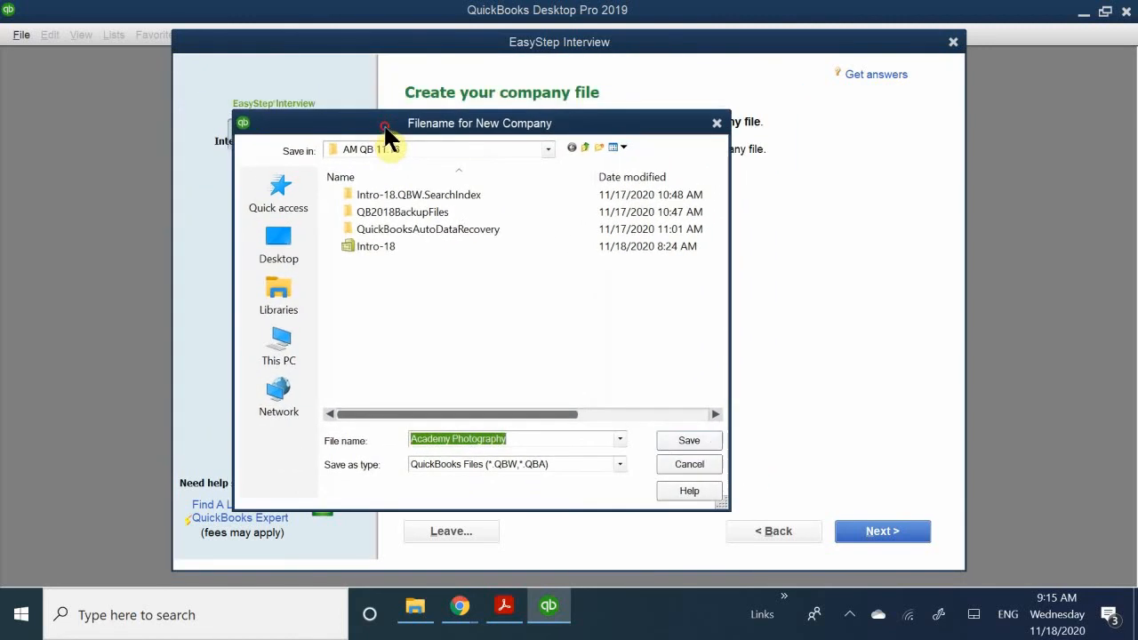
- Save the company file as Academy Photography in Documents > LV PITA > Accounting > Quickbooks Class > Quickbooks Portable Files > AM QB 11.16
left_click(447, 149)
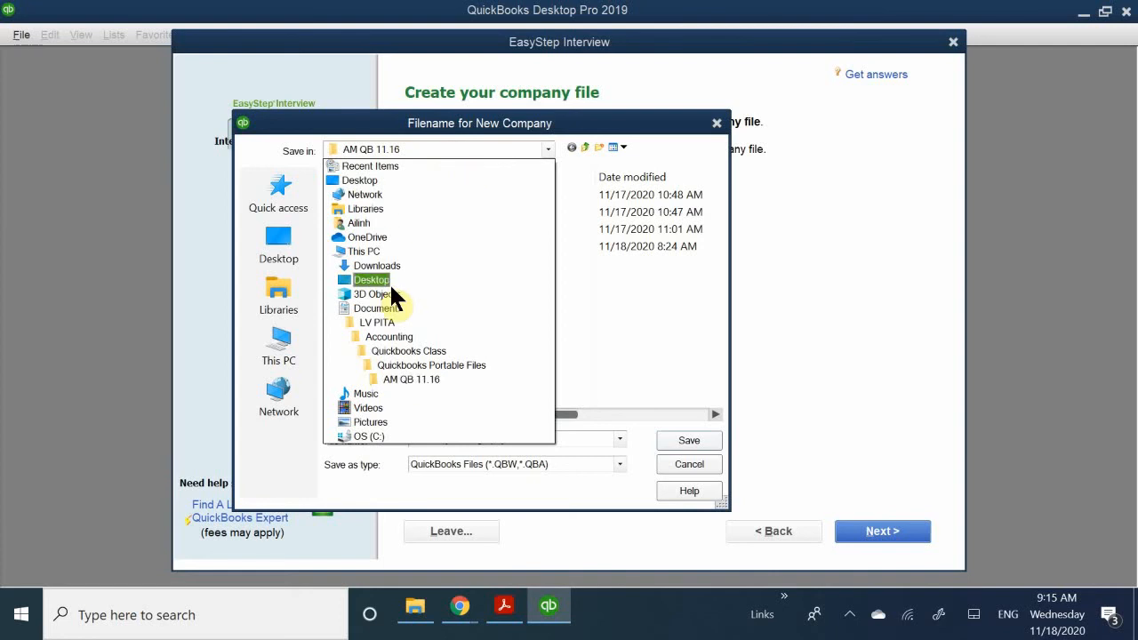
left_click(438, 303)
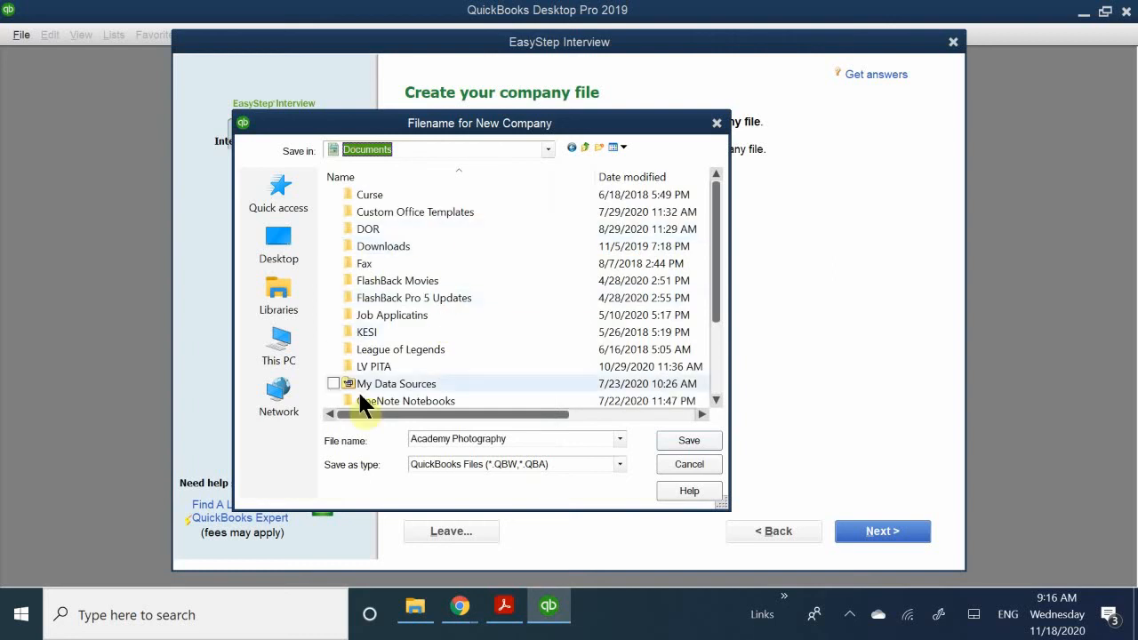
double_click(374, 367)
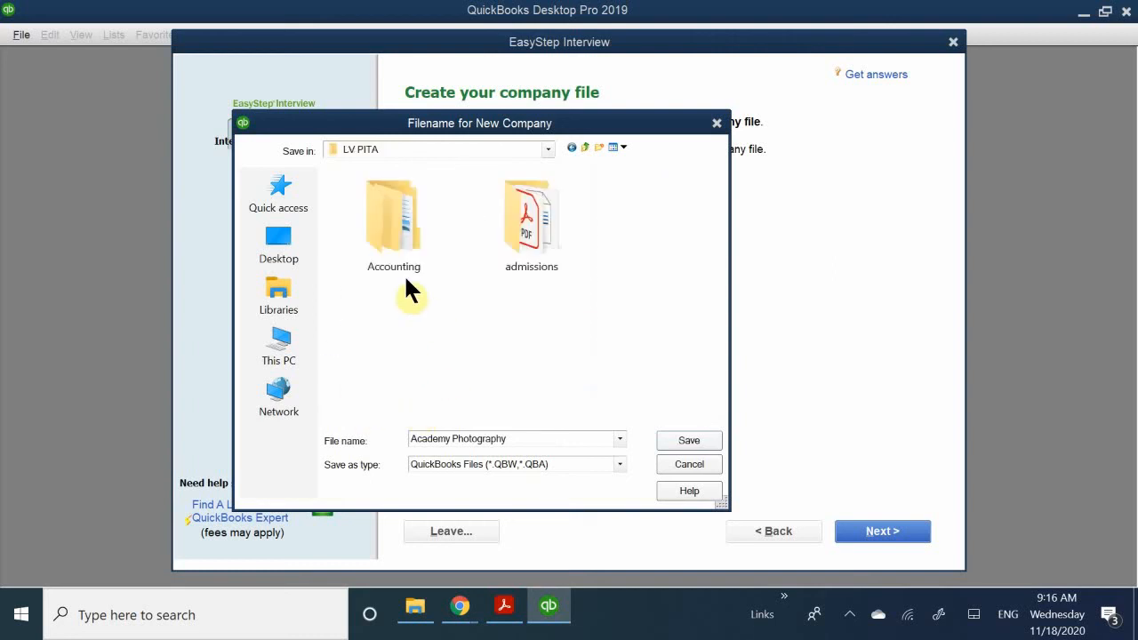
left_click(400, 235)
double_click(400, 235)
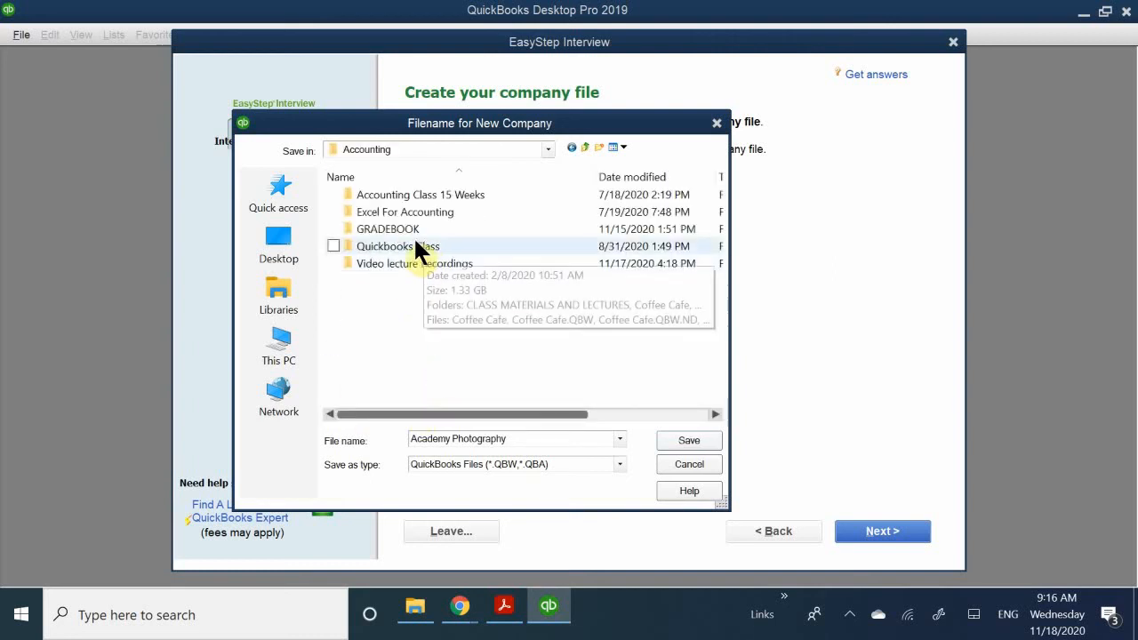
double_click(421, 253)
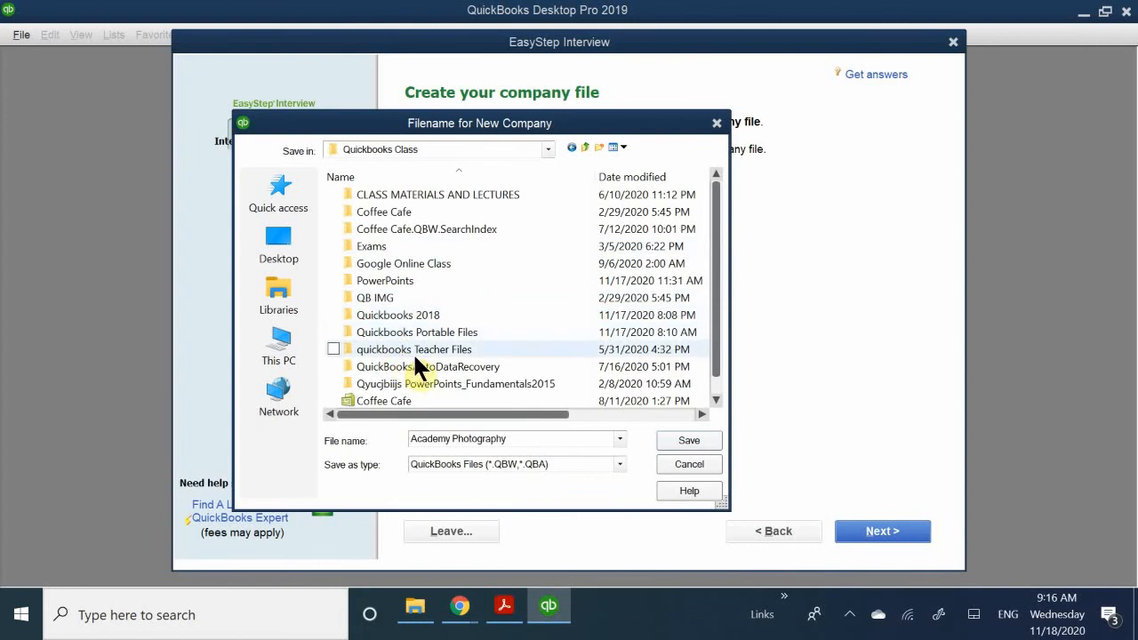
double_click(442, 331)
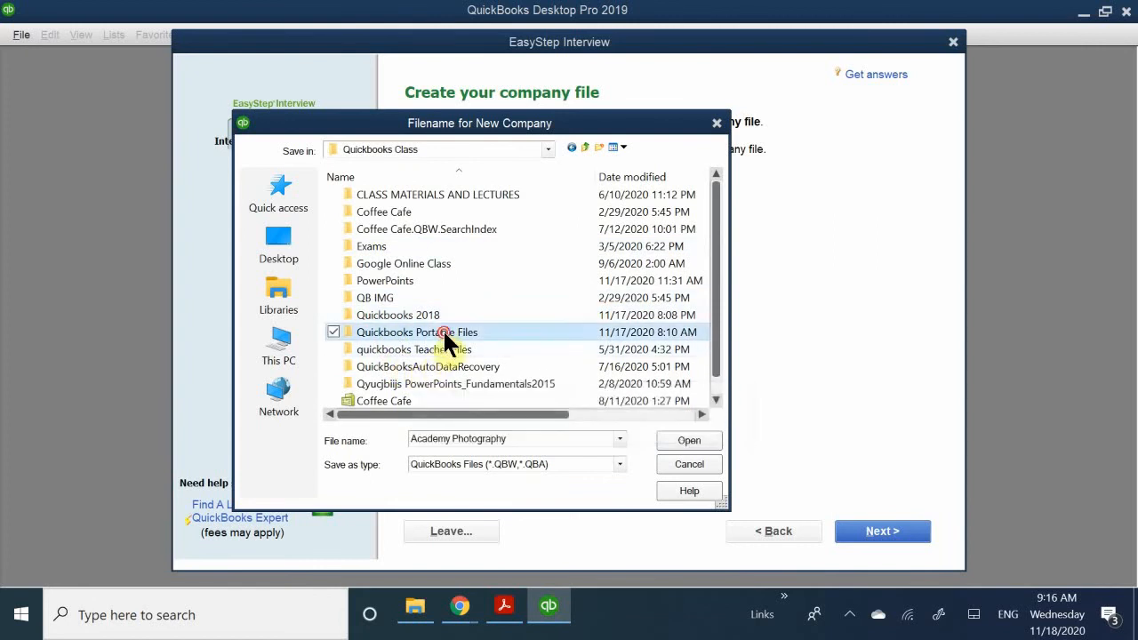
double_click(400, 229)
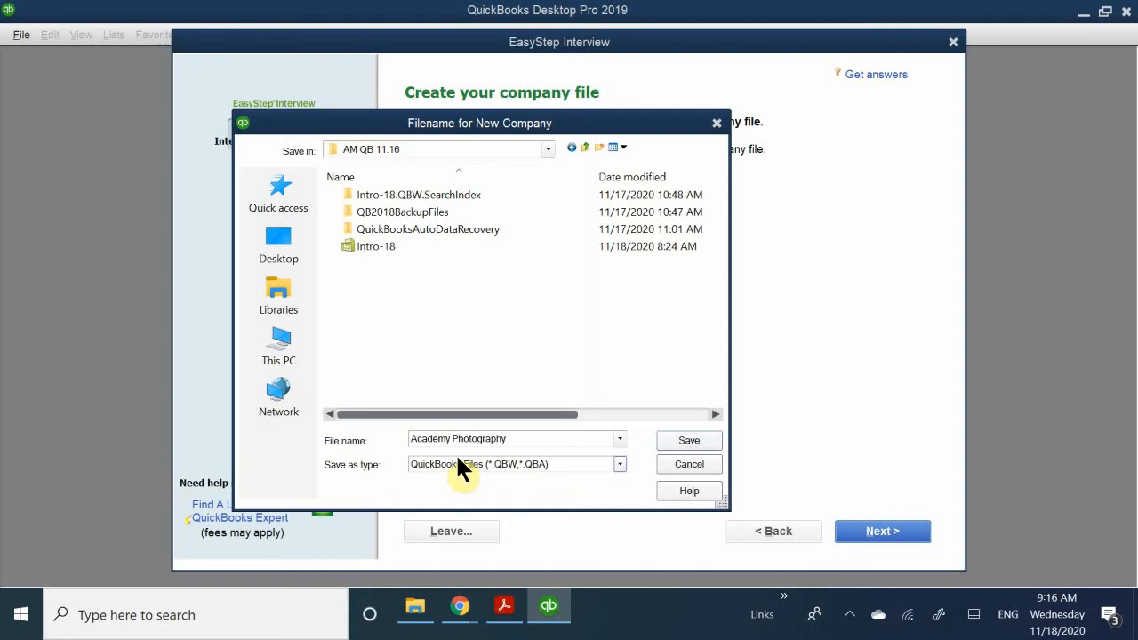
left_click(686, 442)
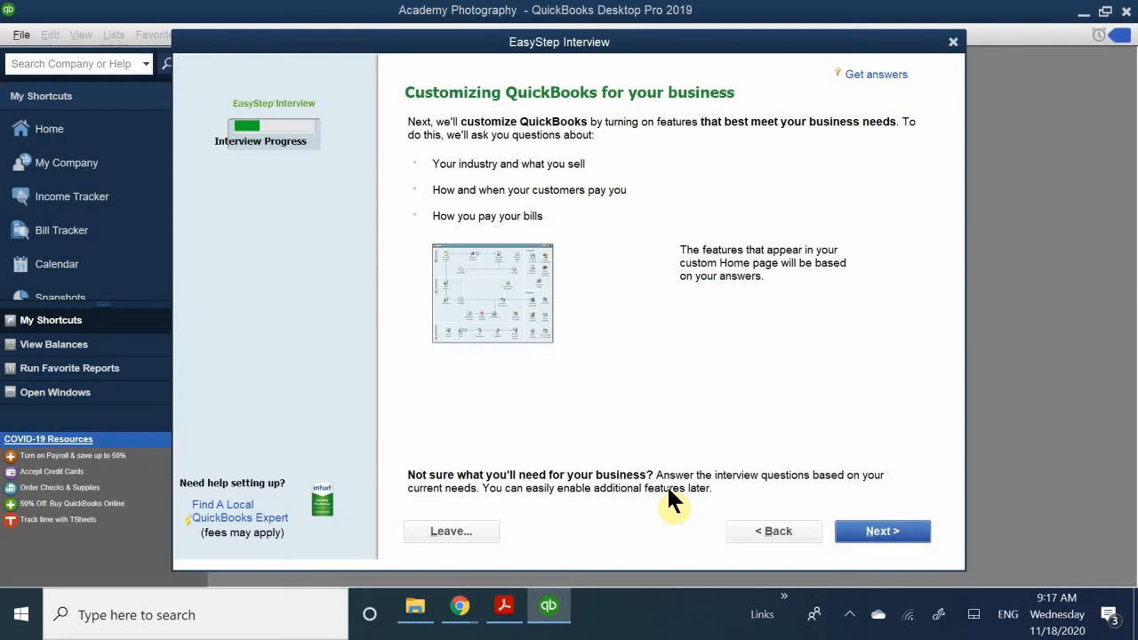
- Begin customizing the company file and specify that the business sells both services and products
left_click(872, 533)
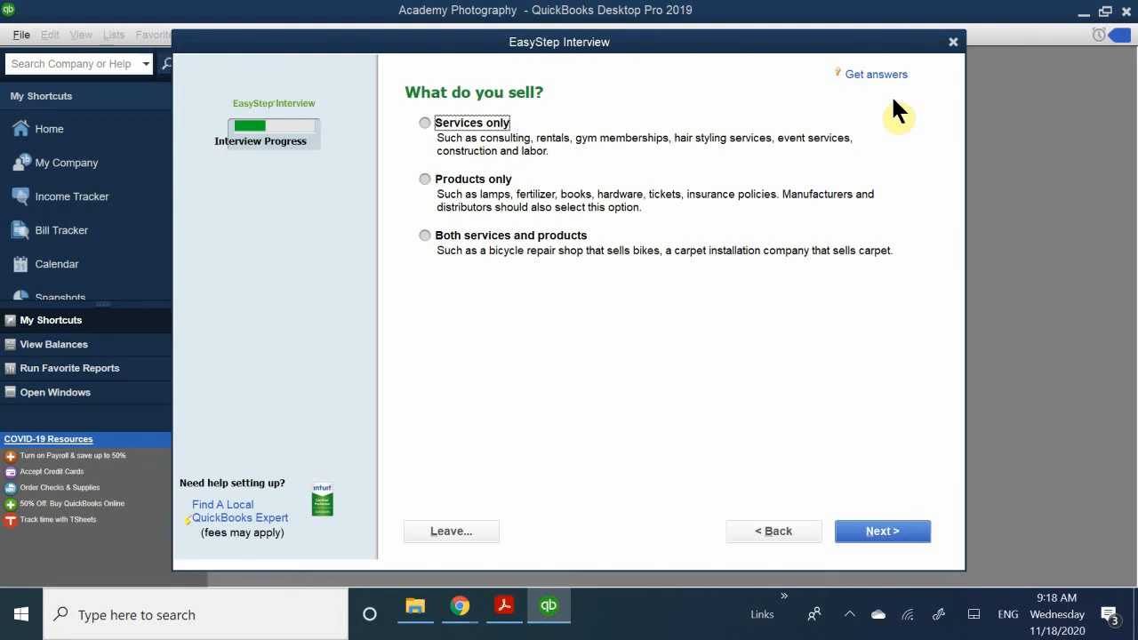
left_click(441, 244)
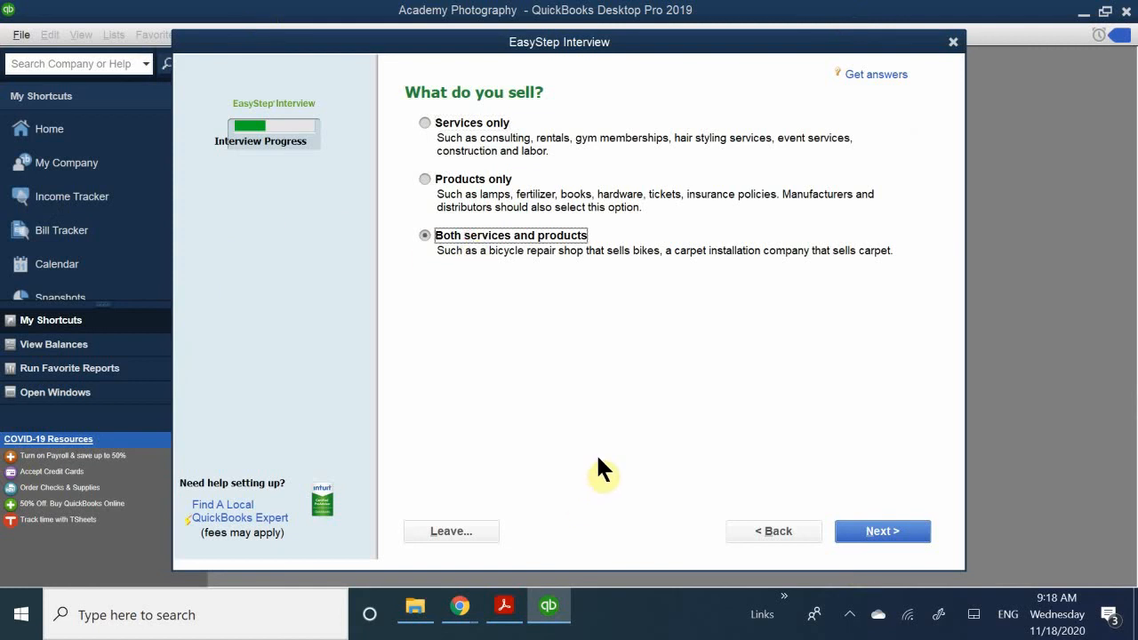
left_click(860, 541)
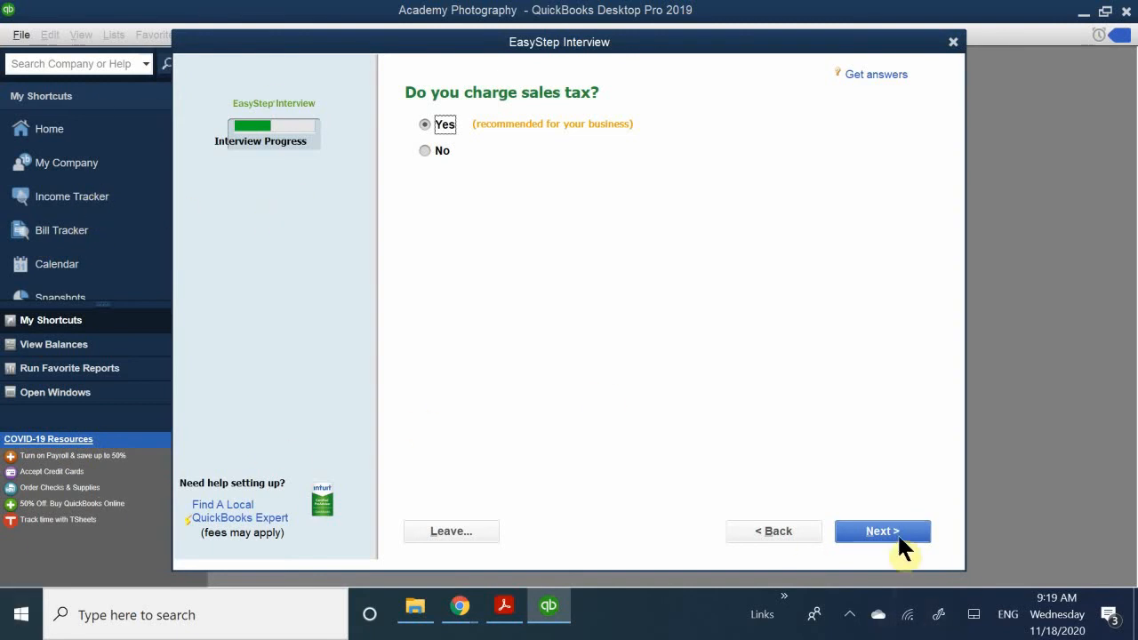
- Keep Yes for charging sales tax, creating estimates, and using billing statements
left_click(871, 529)
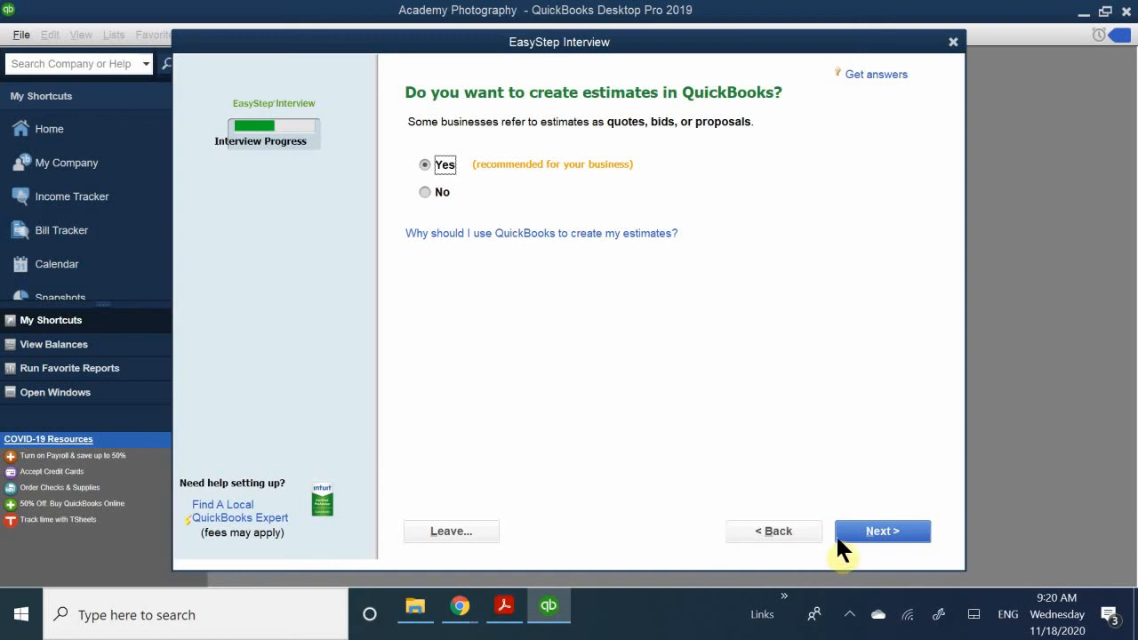
left_click(867, 532)
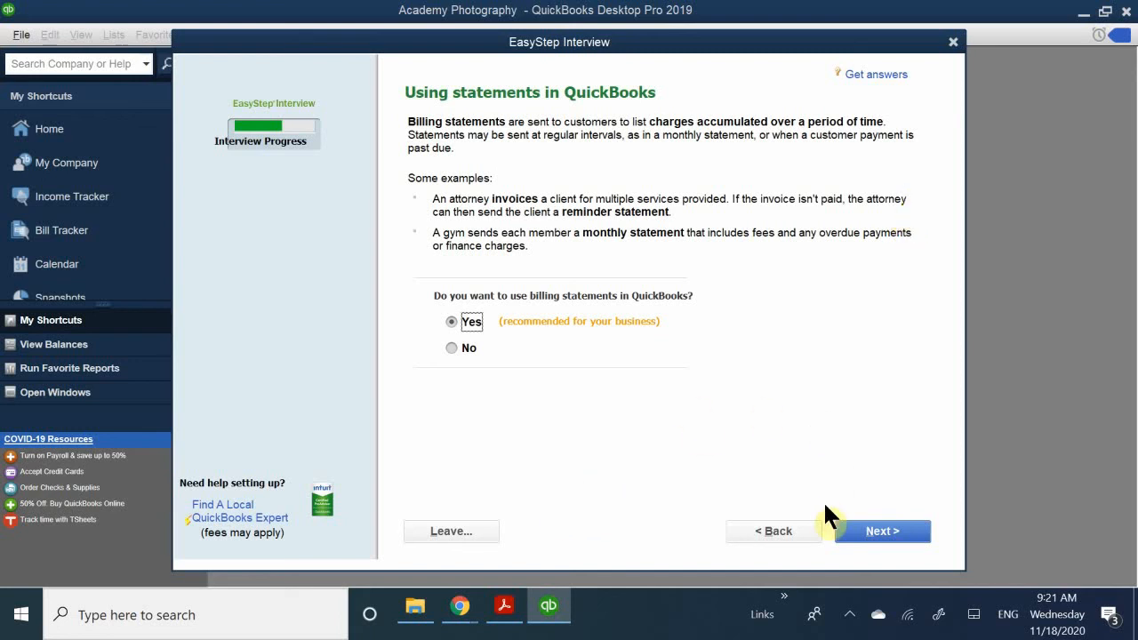
left_click(869, 527)
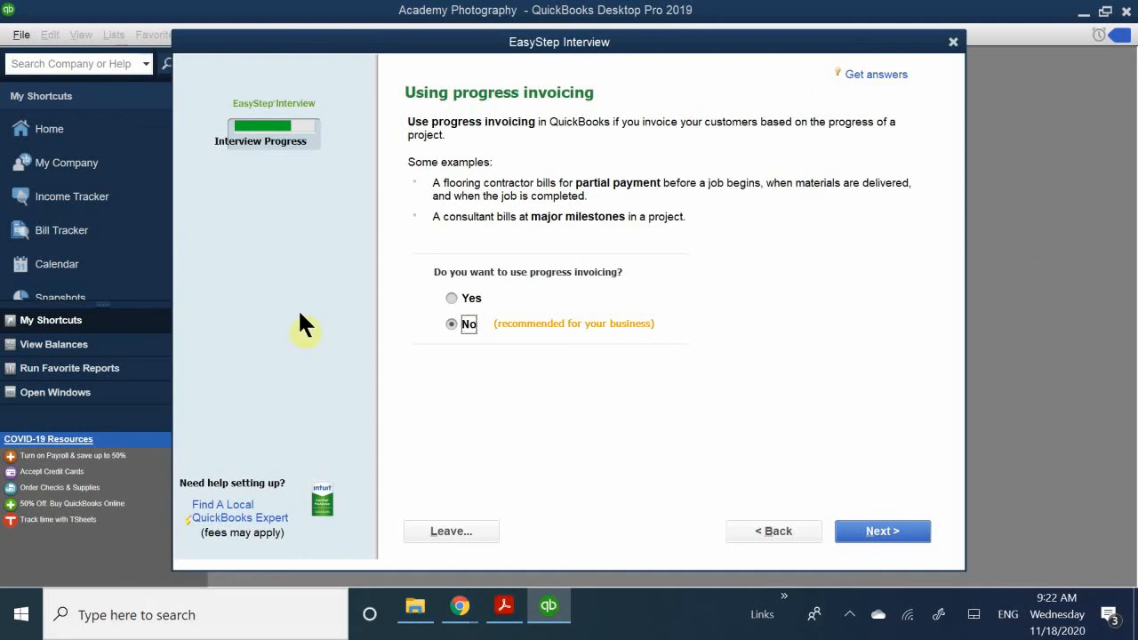
- Choose Yes for progress invoicing and keep Yes for tracking bills owed
left_click(458, 299)
left_click(867, 527)
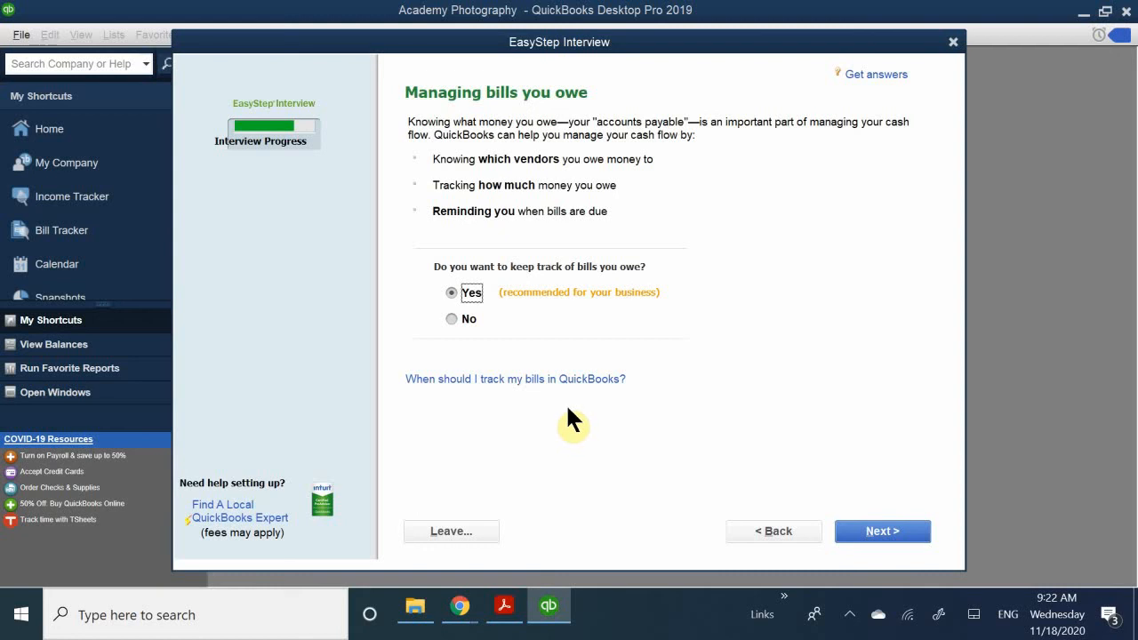
left_click(870, 525)
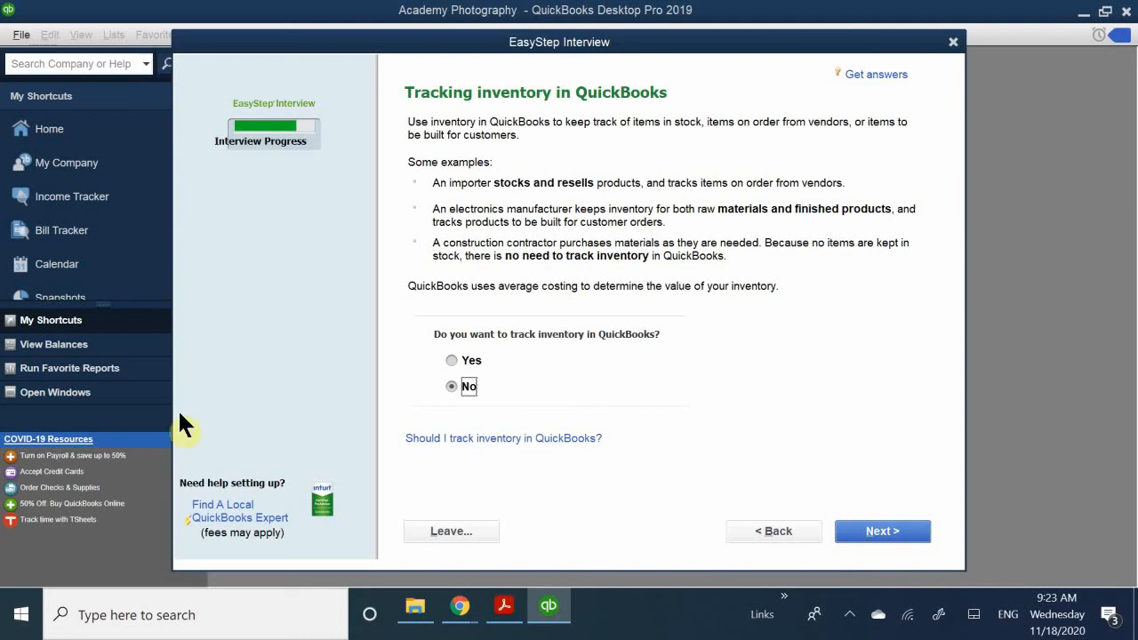
- Choose Yes for tracking inventory and keep Yes for tracking time
left_click(455, 360)
left_click(867, 532)
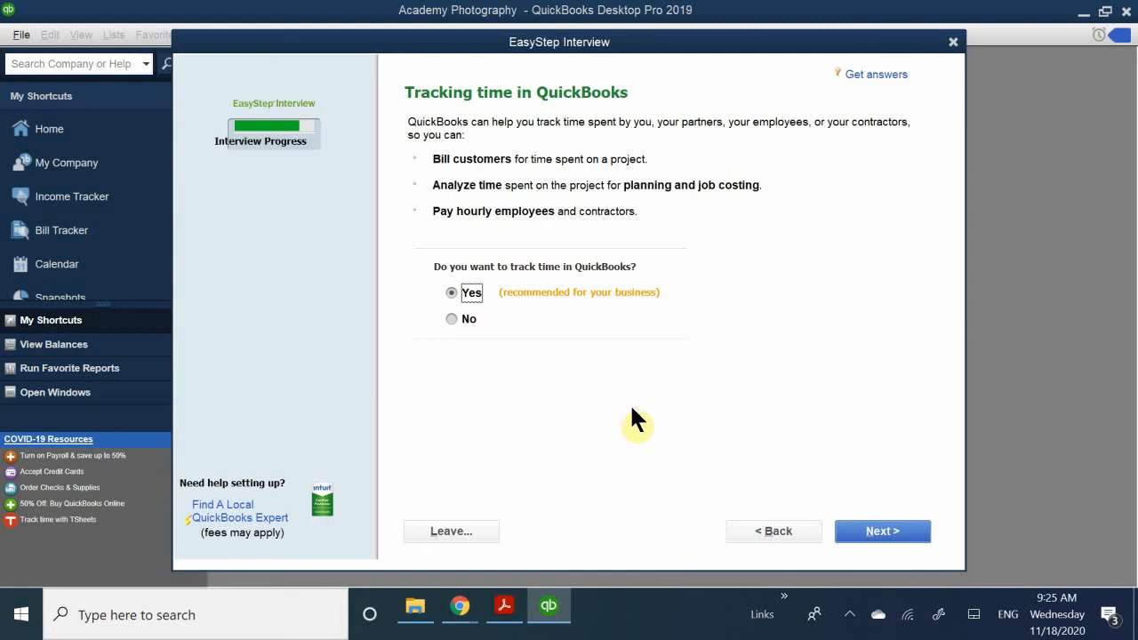
left_click(880, 531)
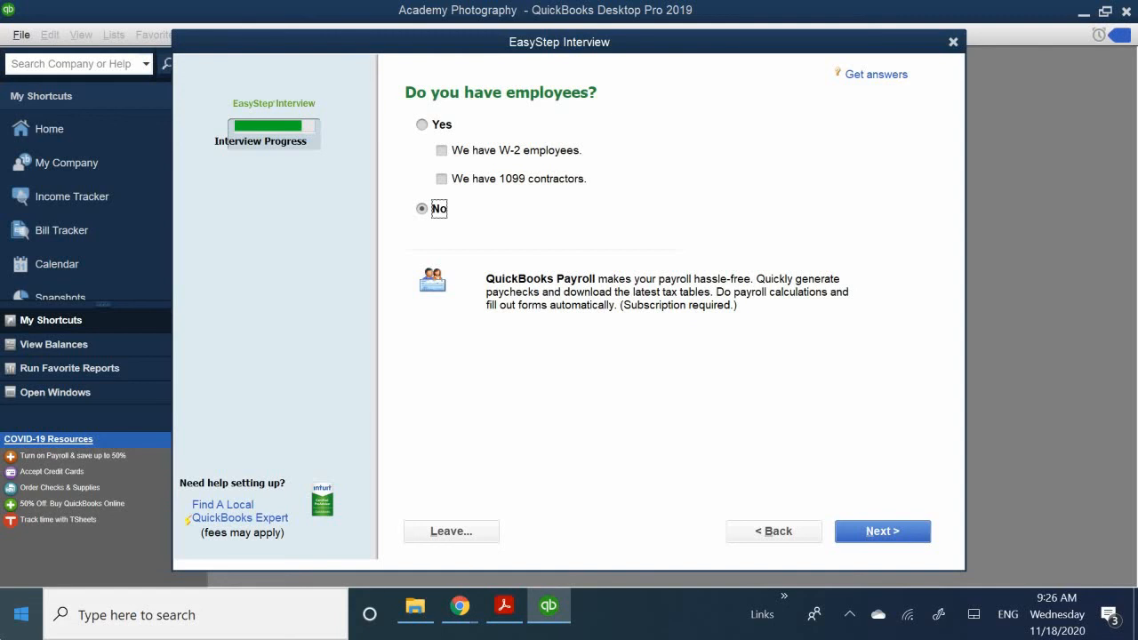
- Indicate that the company has both W-2 employees and 1099 contractors, and continue past the chart of accounts introduction
left_click(419, 121)
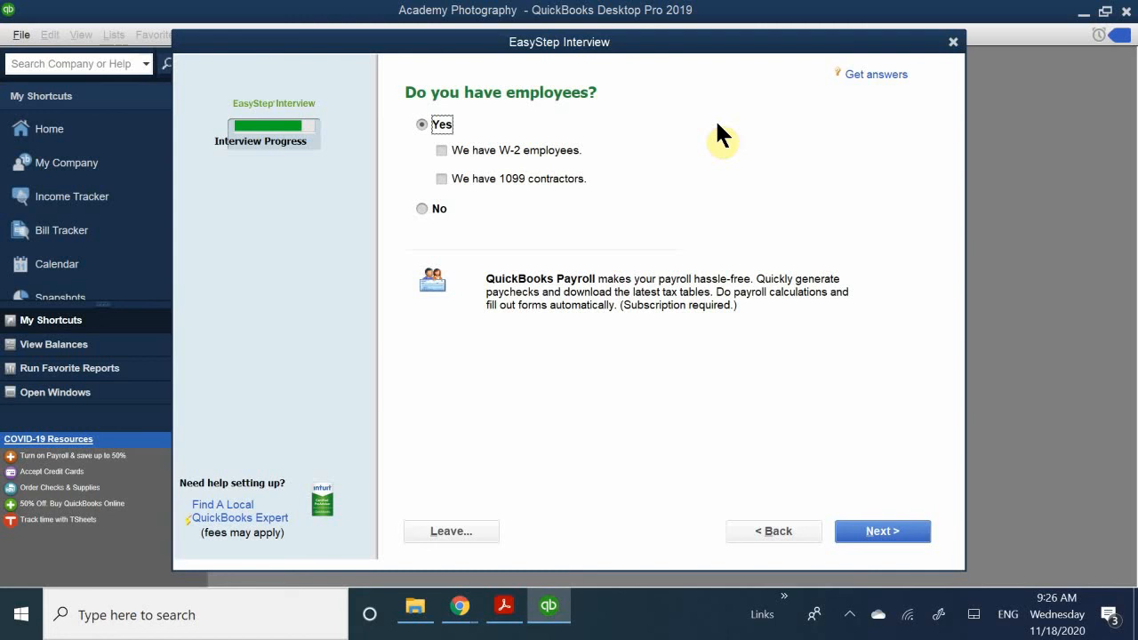
left_click(441, 149)
left_click(440, 178)
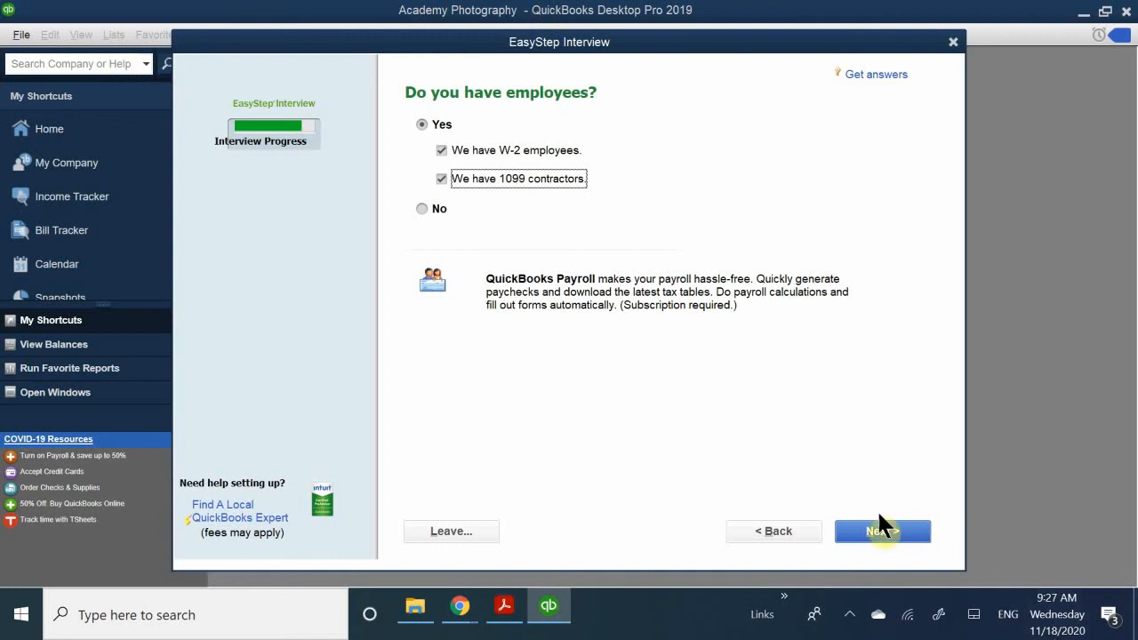
left_click(890, 529)
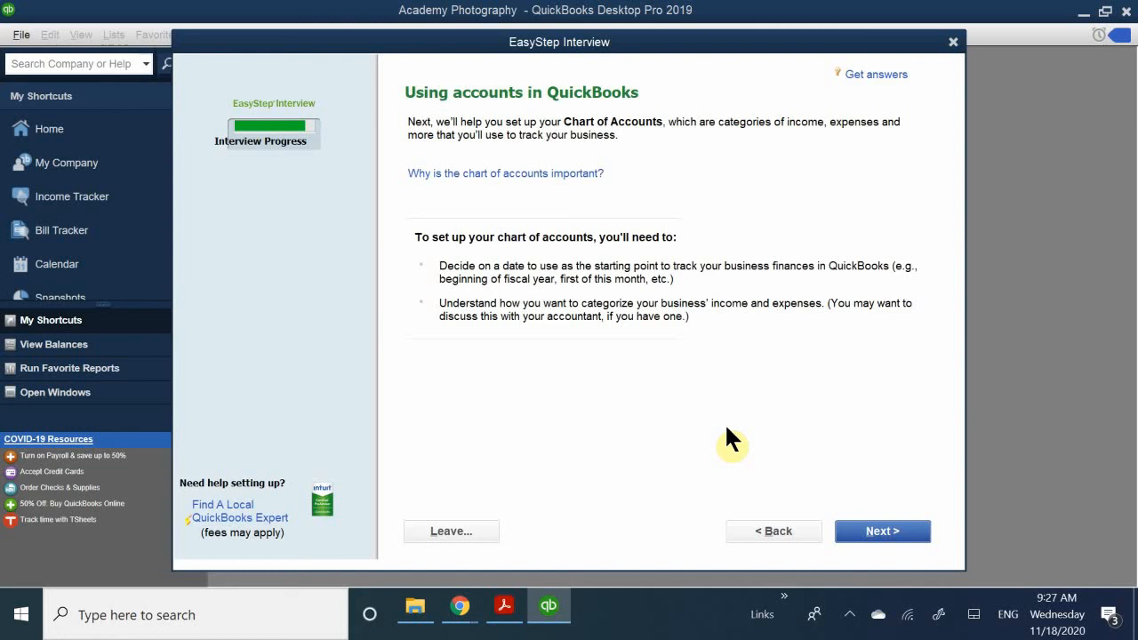
left_click(876, 532)
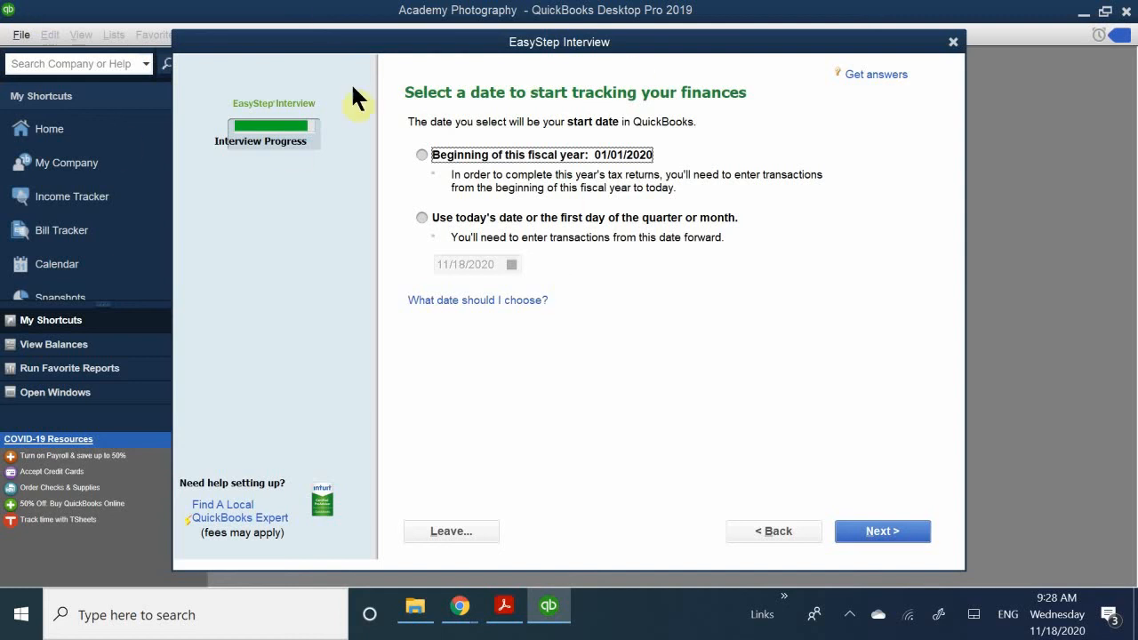
left_click(461, 158)
left_click(453, 223)
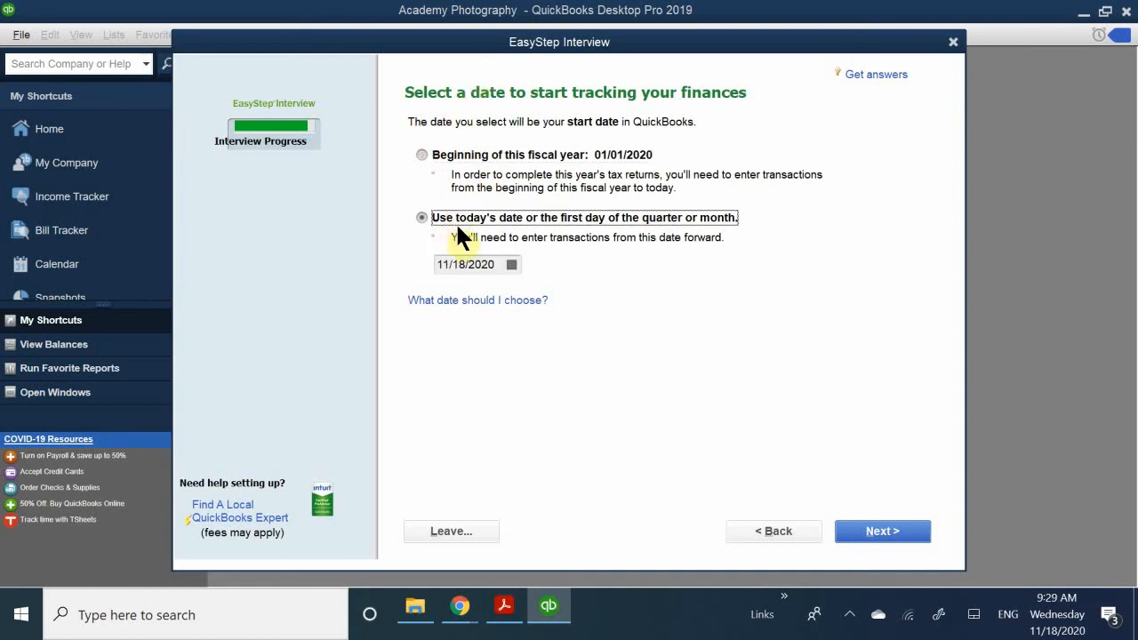
left_click(512, 265)
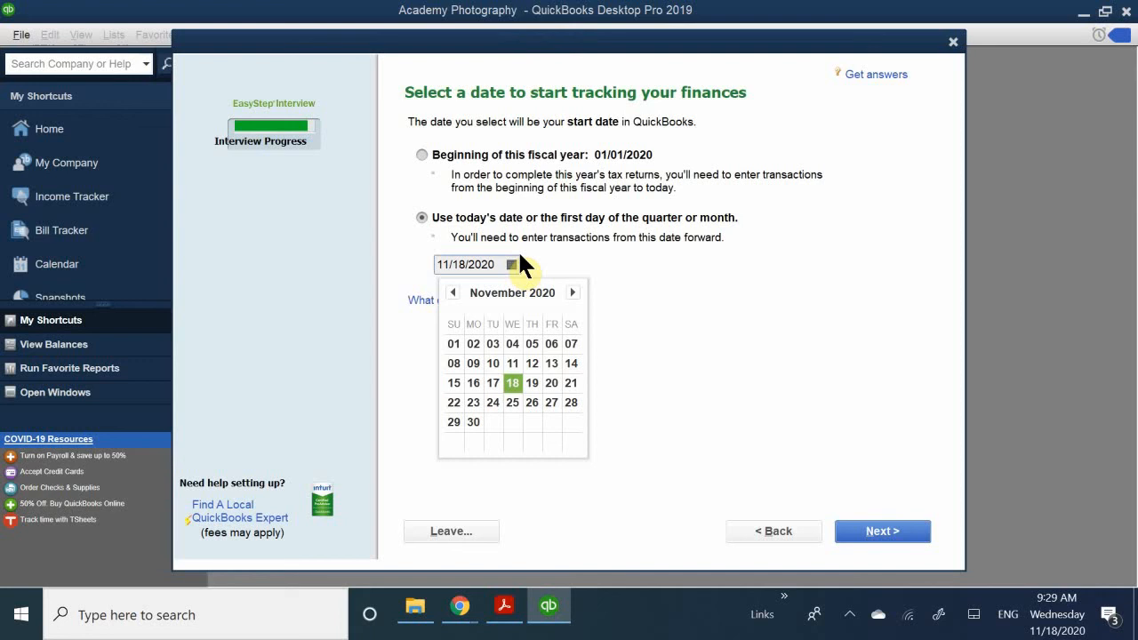
left_click(541, 256)
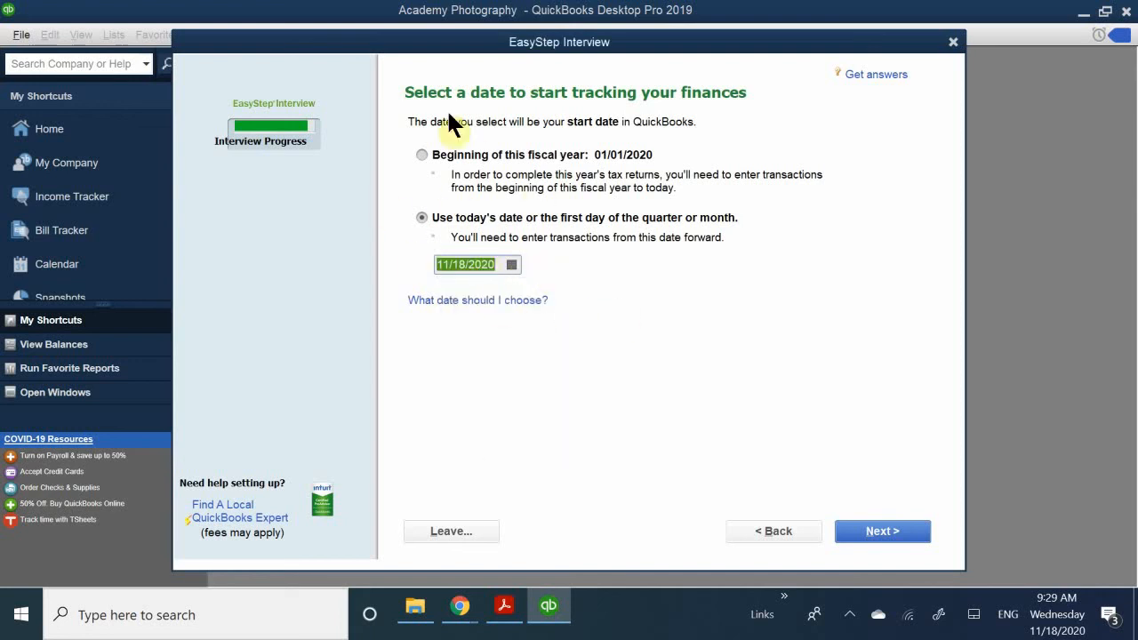
- Set the start date to the beginning of this fiscal year, 01/01/2020, and continue to the income and expense accounts
left_click(422, 154)
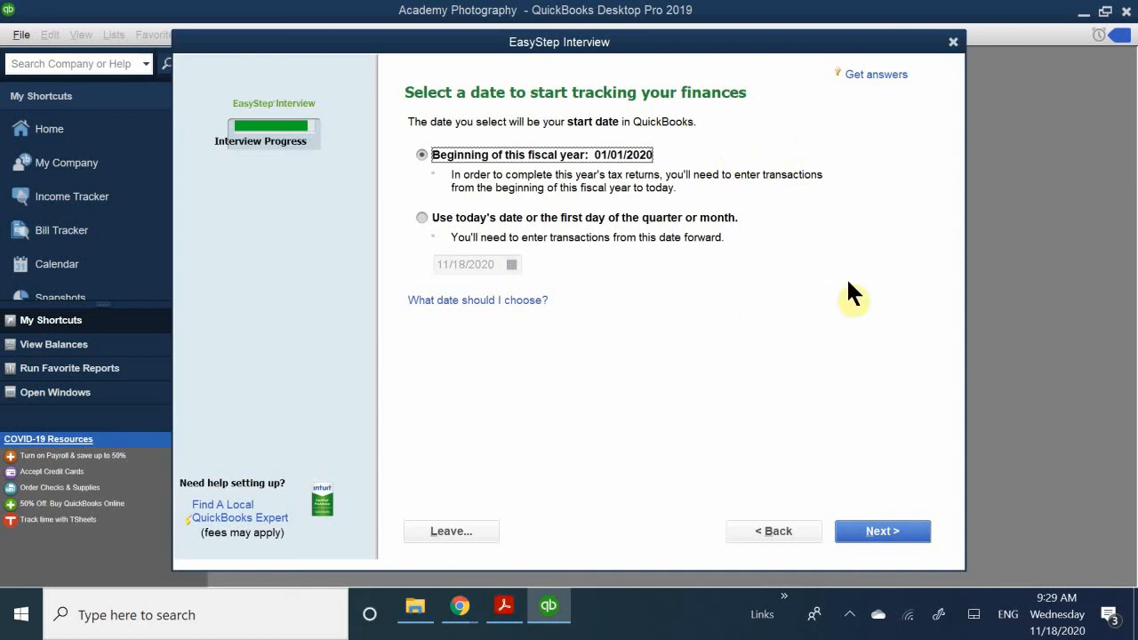
left_click(890, 528)
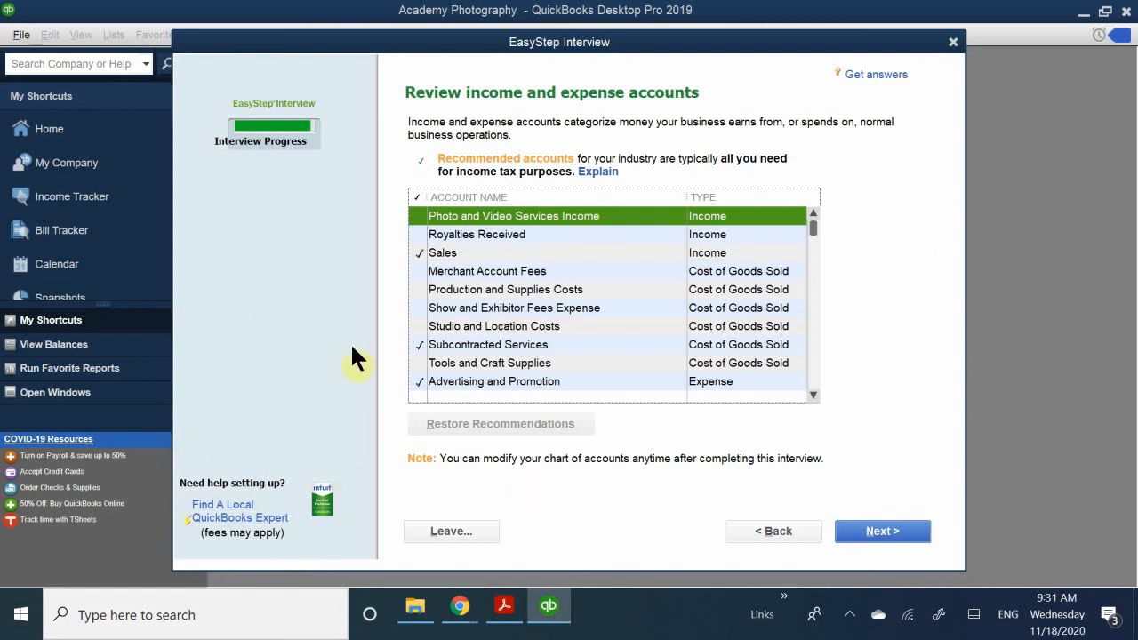
- Include the Royalties Received, Photo and Video Services Income, Merchant Account Fees, Production and Supplies Costs, and Show and Exhibitor Fees Expense accounts, and review the list
left_click(415, 232)
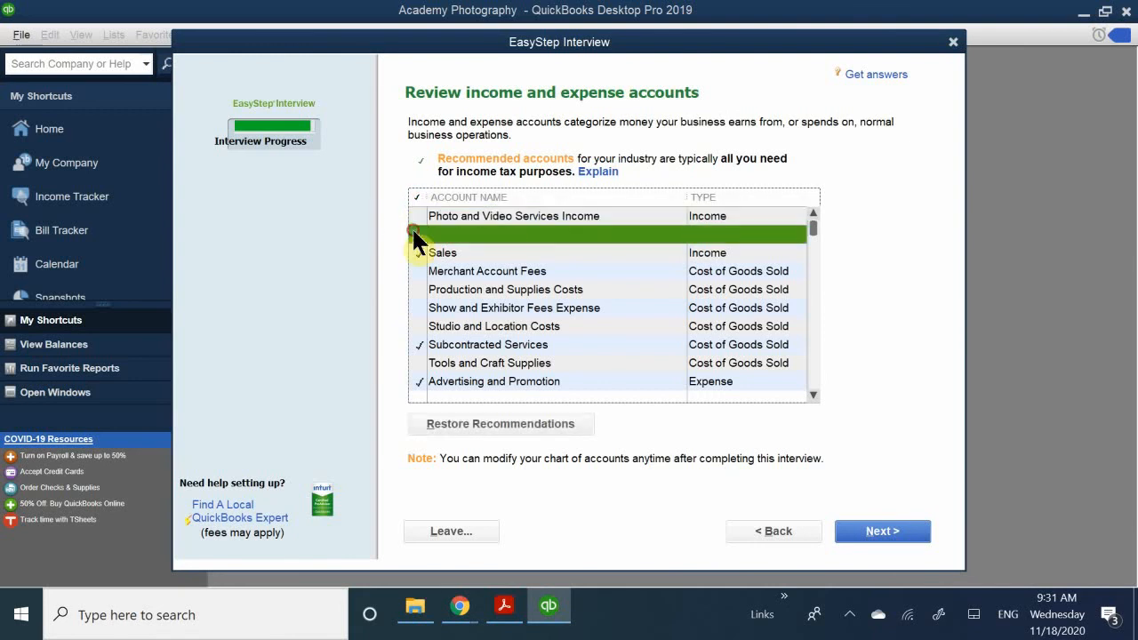
left_click(417, 216)
left_click(414, 271)
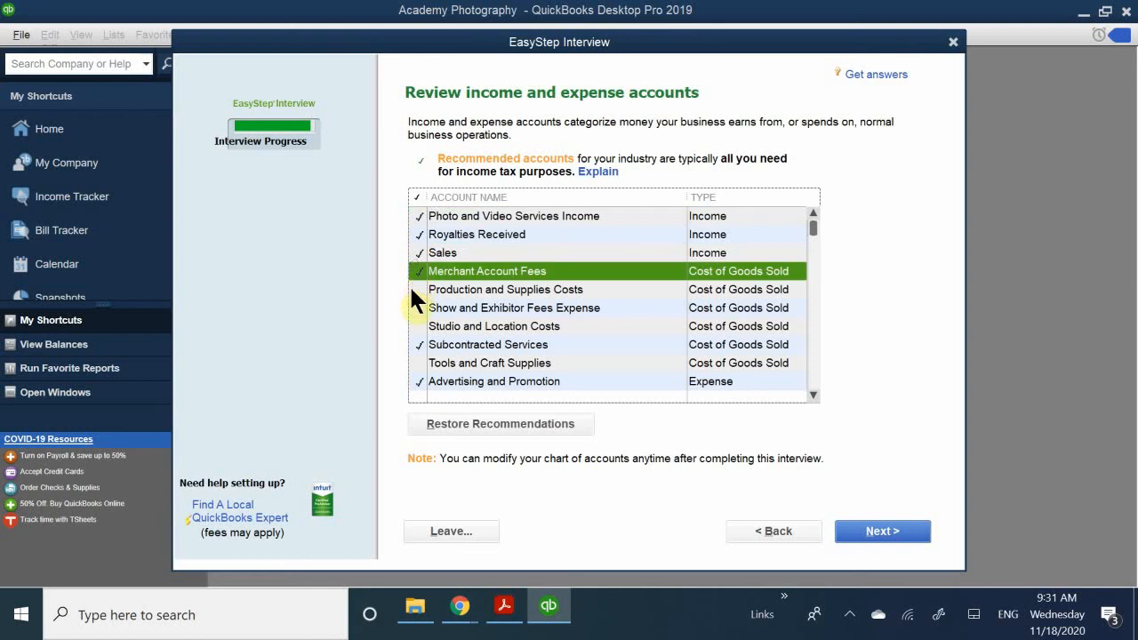
left_click(411, 289)
left_click(415, 308)
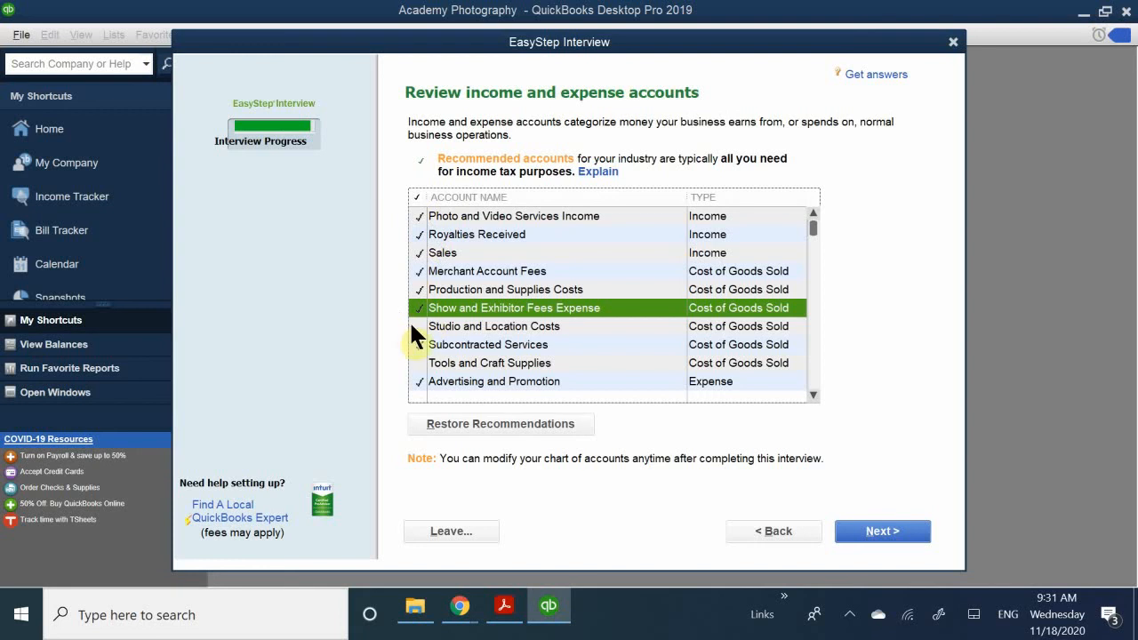
scroll(493, 337, "down", 1)
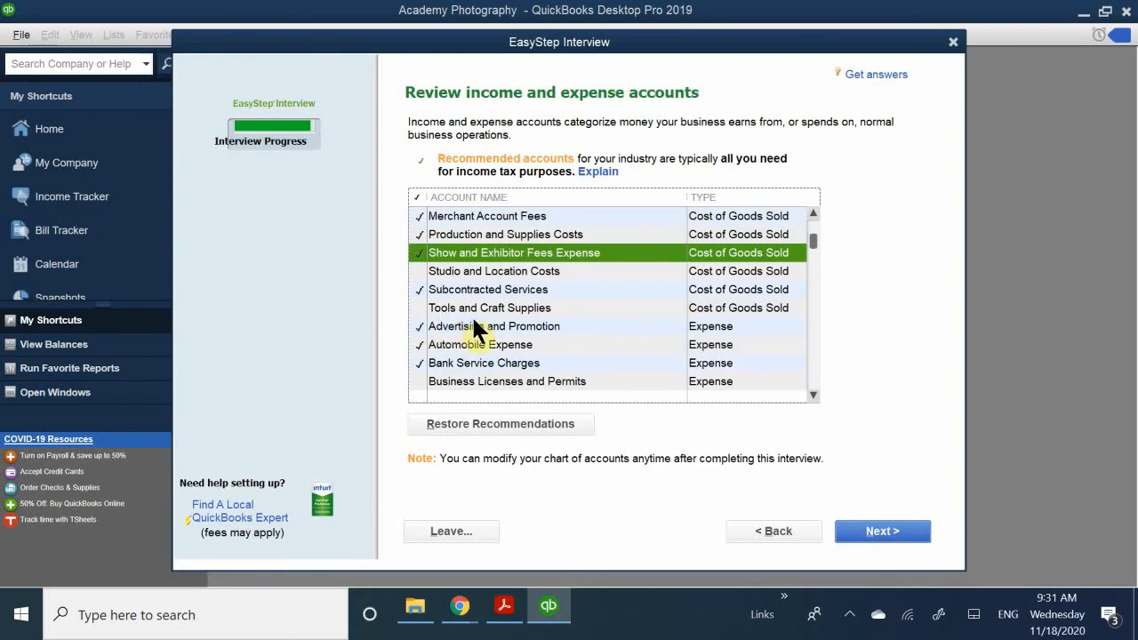
left_click(418, 361)
scroll(469, 365, "down", 5)
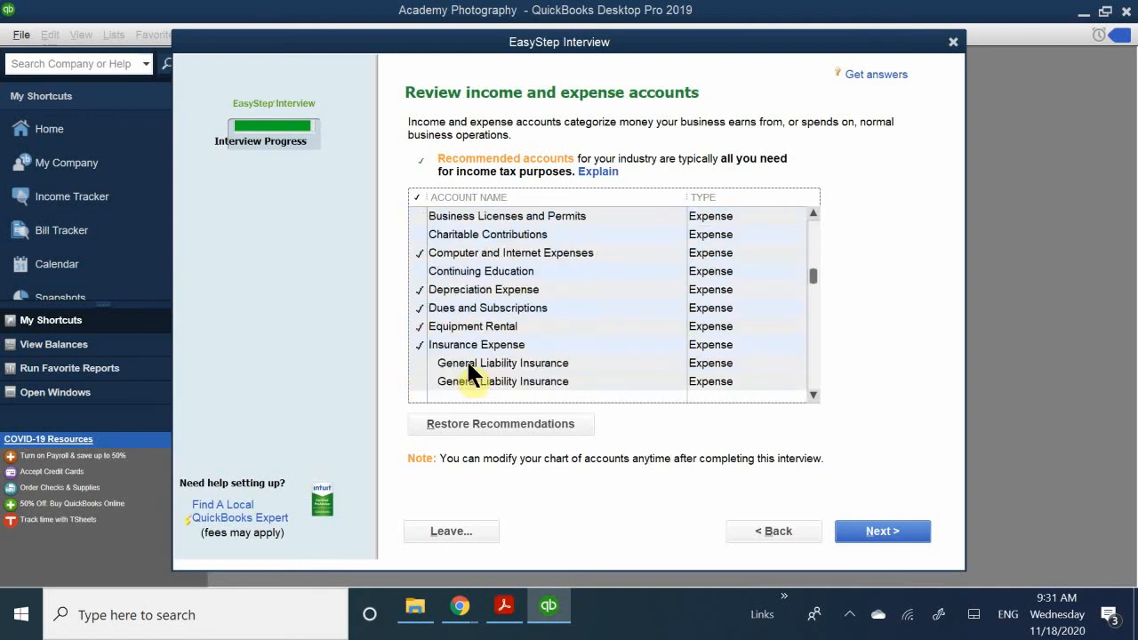
scroll(468, 365, "up", 4)
scroll(469, 365, "up", 2)
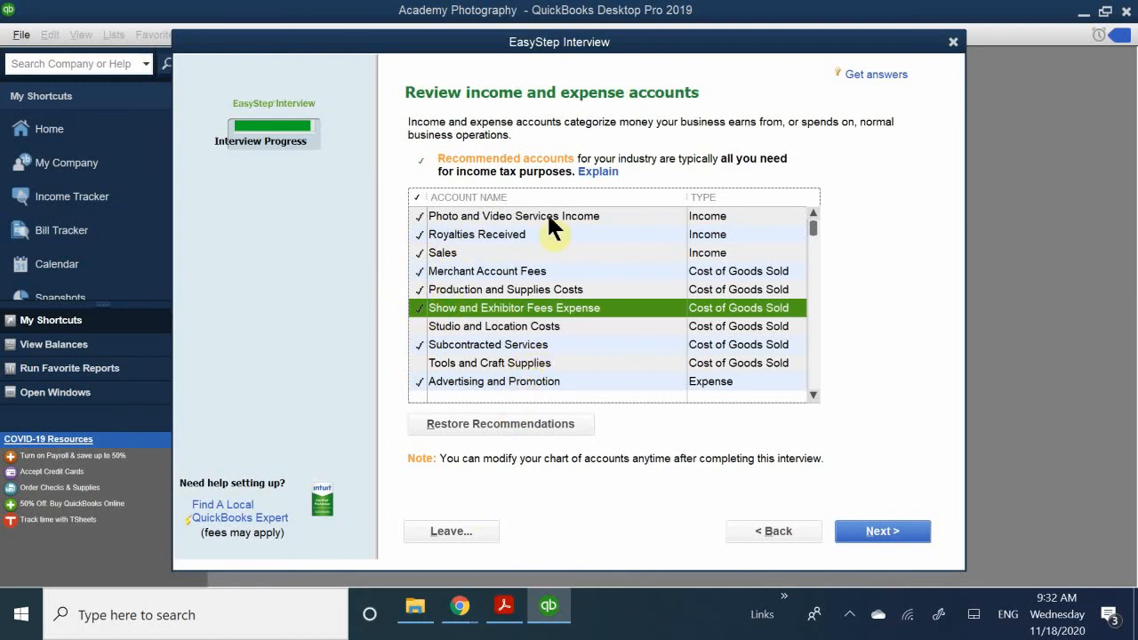
- Review the remaining income and expense accounts, accept the list, and finish the EasyStep Interview by proceeding to QuickBooks Setup
scroll(544, 339, "down", 5)
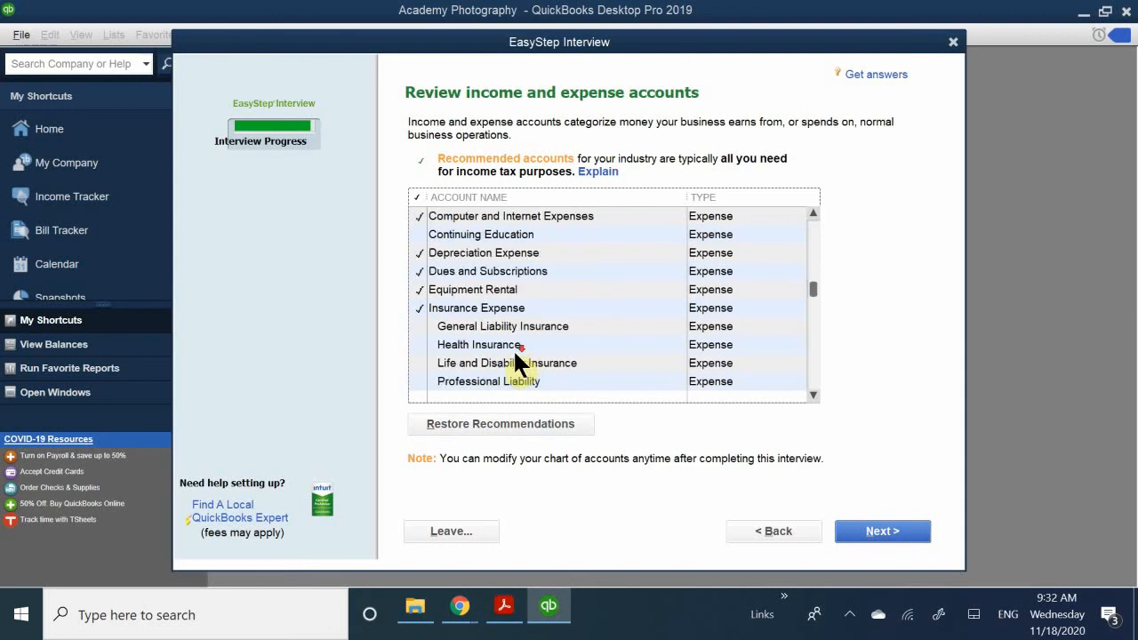
scroll(514, 349, "down", 4)
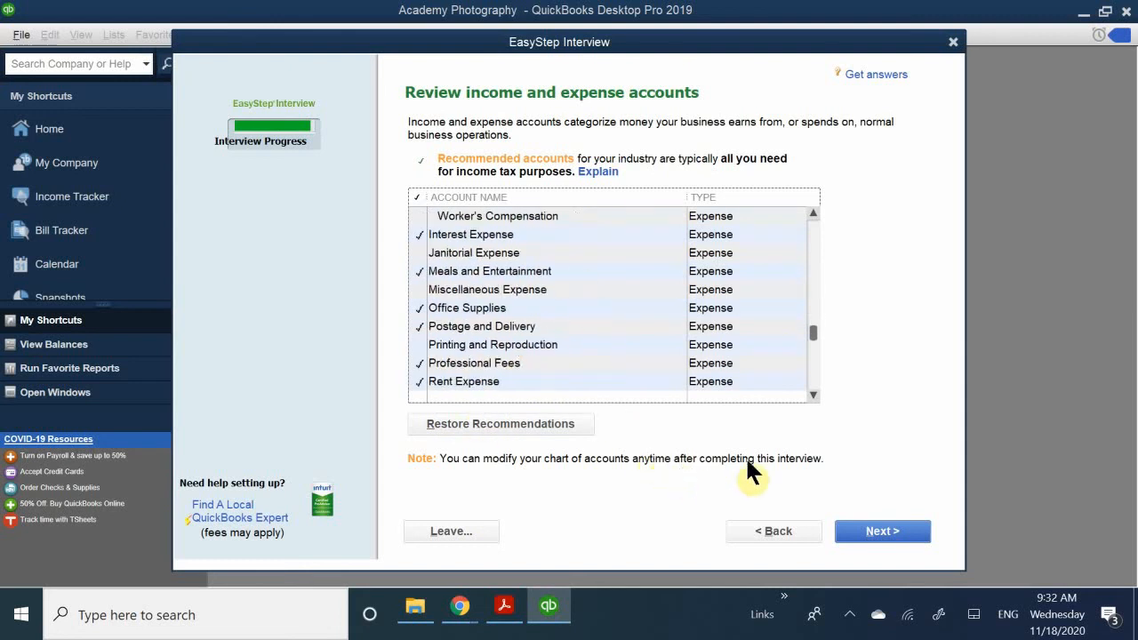
left_click(883, 531)
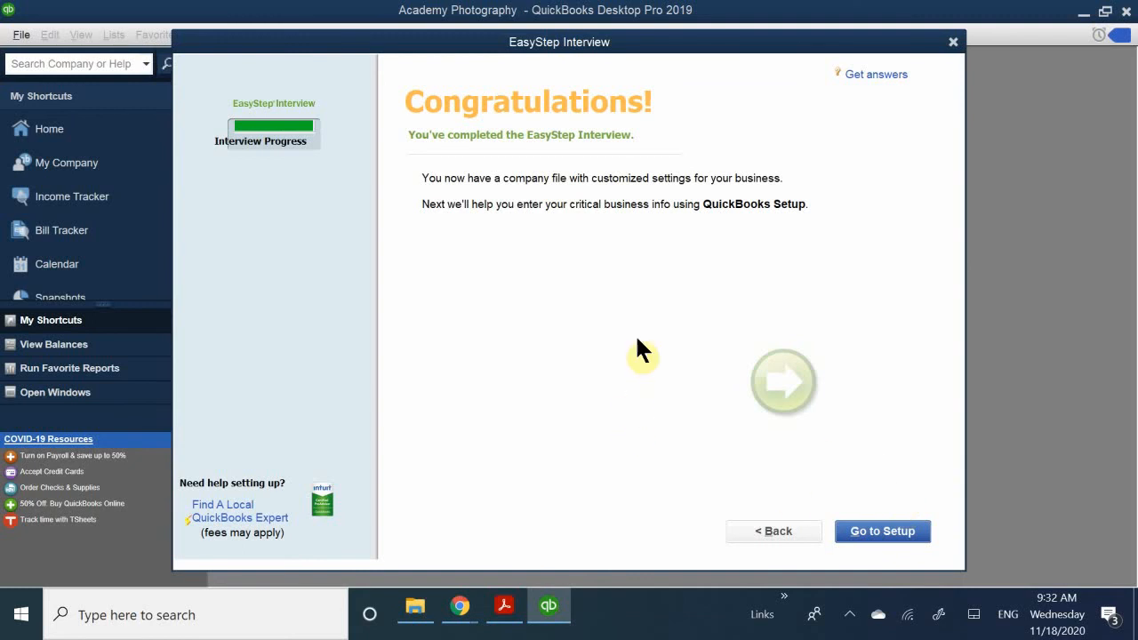
left_click(873, 531)
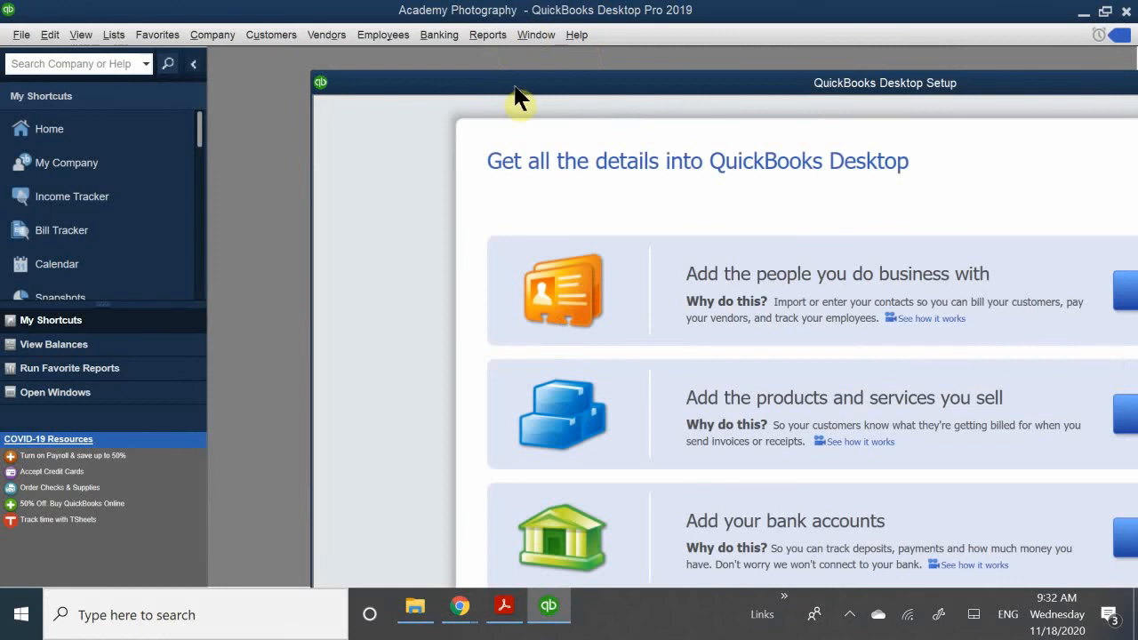
- Reposition the setup window and start a new bank account entry at its account name
left_click_drag(501, 89, 426, 75)
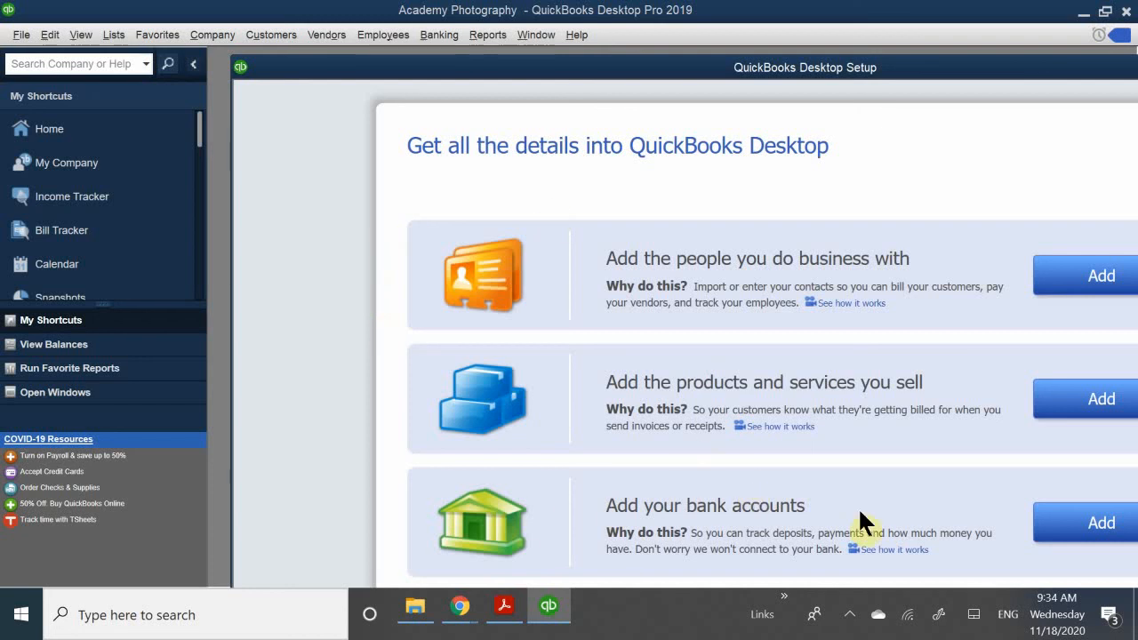
left_click(1060, 530)
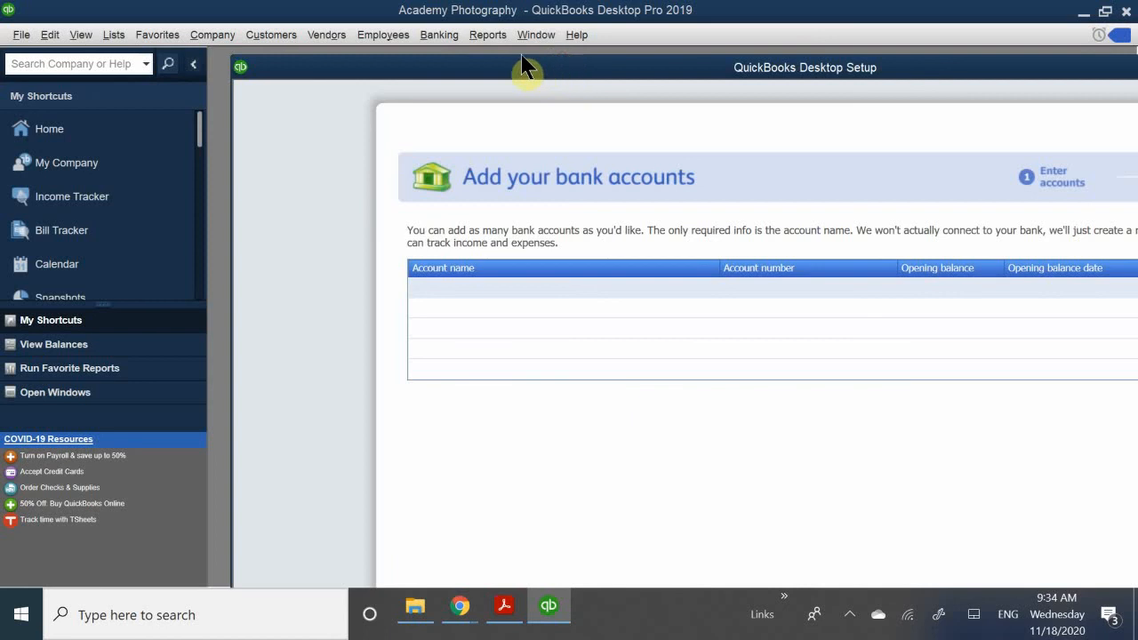
left_click(495, 286)
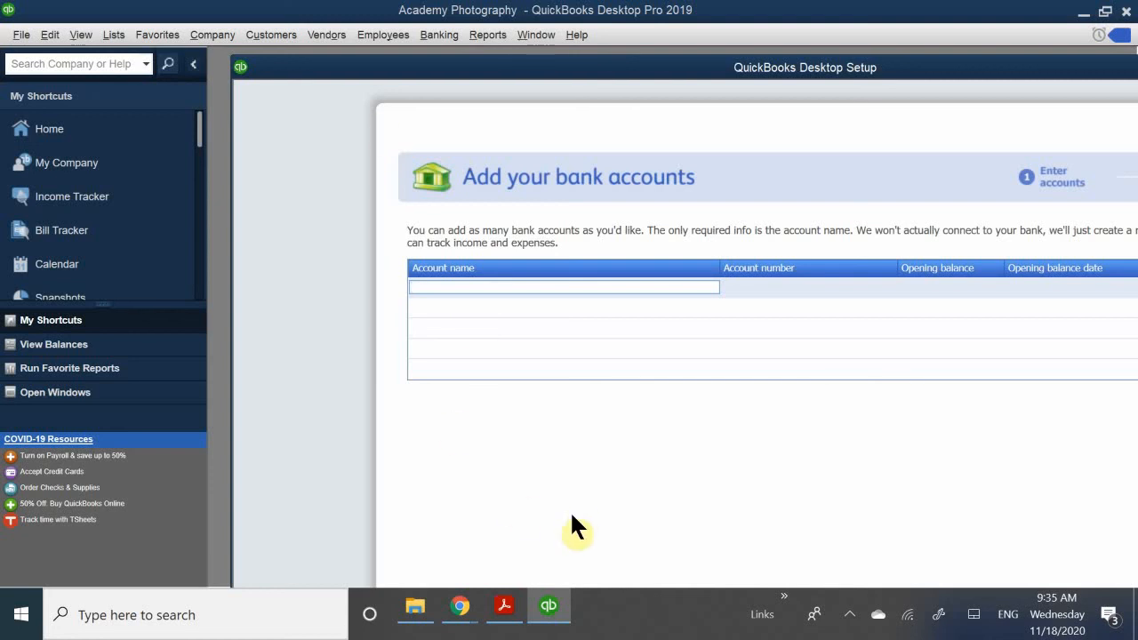
- Switch to the Chapter 12 PDF in Adobe Acrobat Reader and find the Step 18 instructions for the Checking account
left_click(512, 611)
scroll(452, 368, "down", 15)
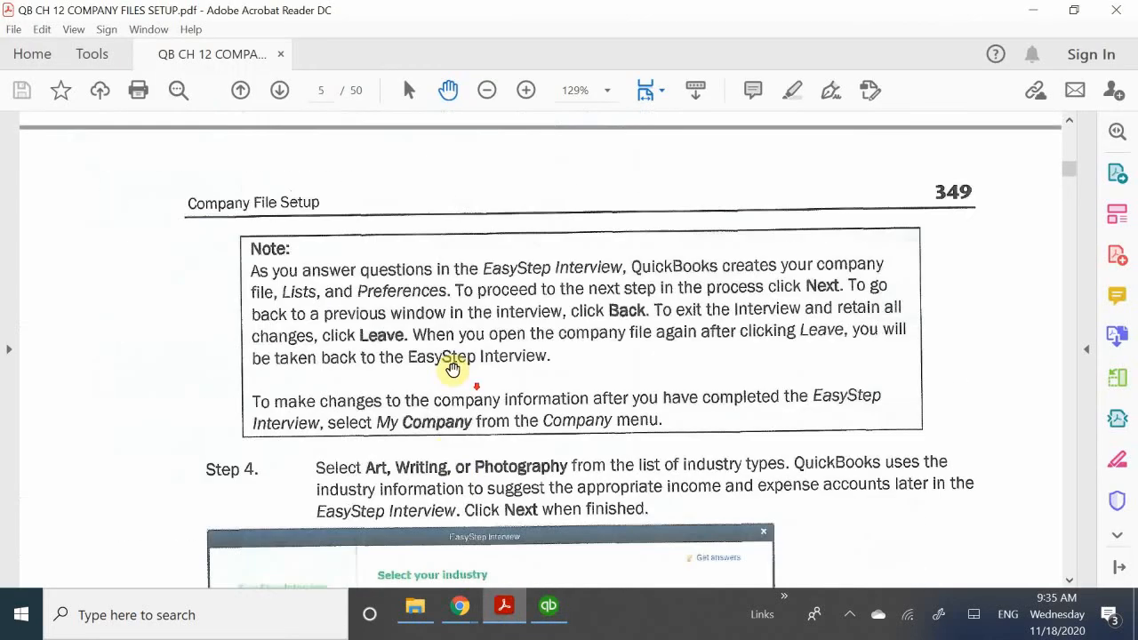
scroll(434, 366, "down", 20)
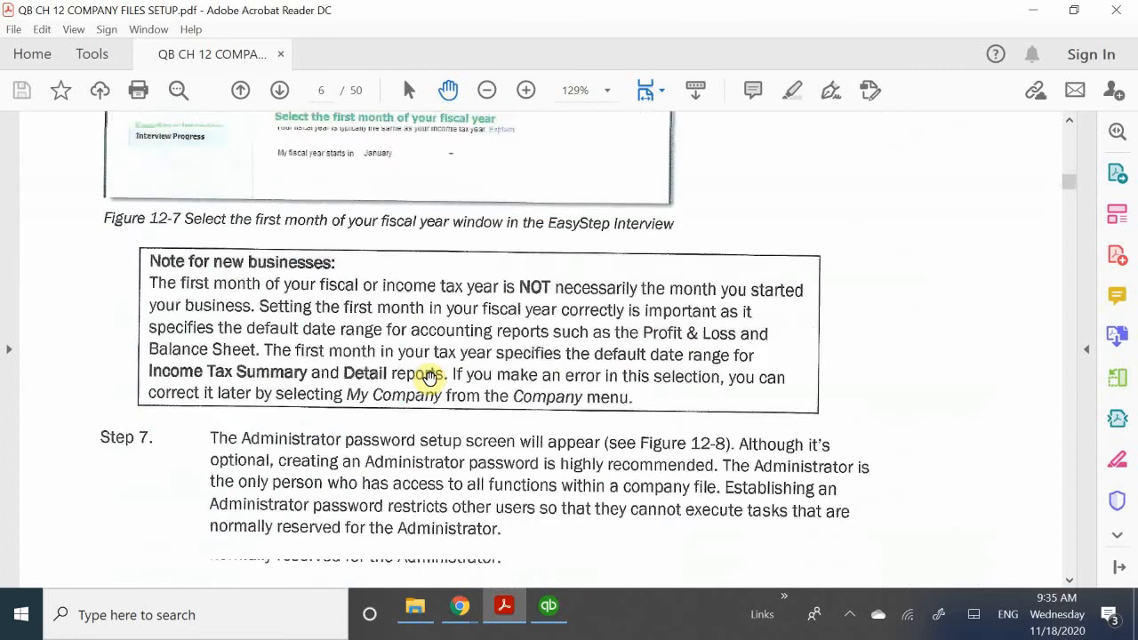
scroll(433, 375, "down", 20)
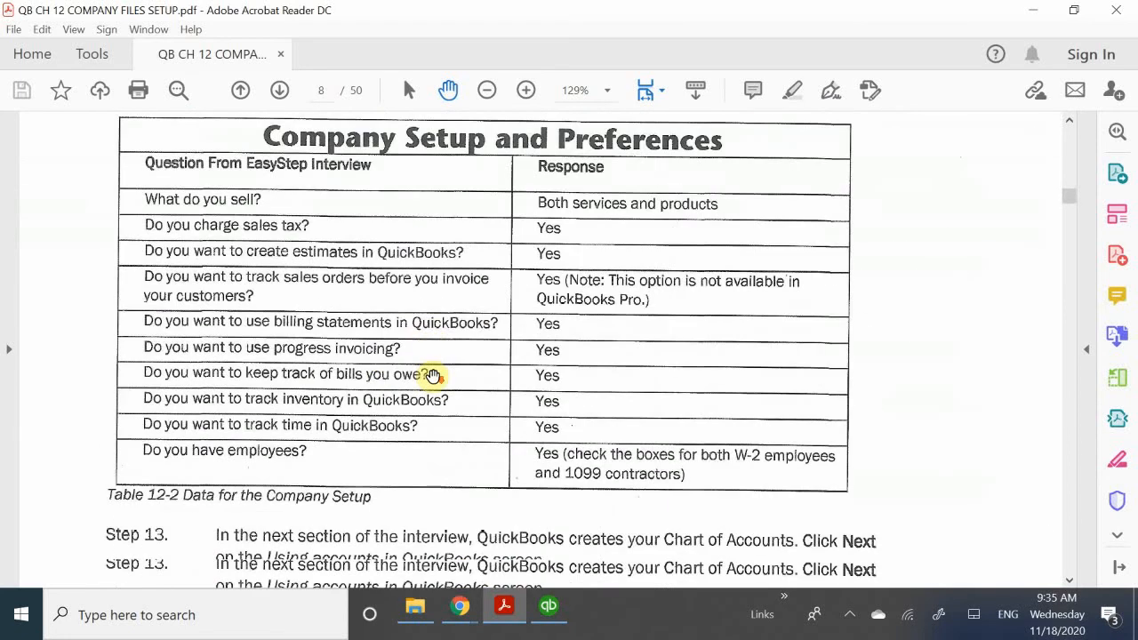
scroll(432, 375, "down", 20)
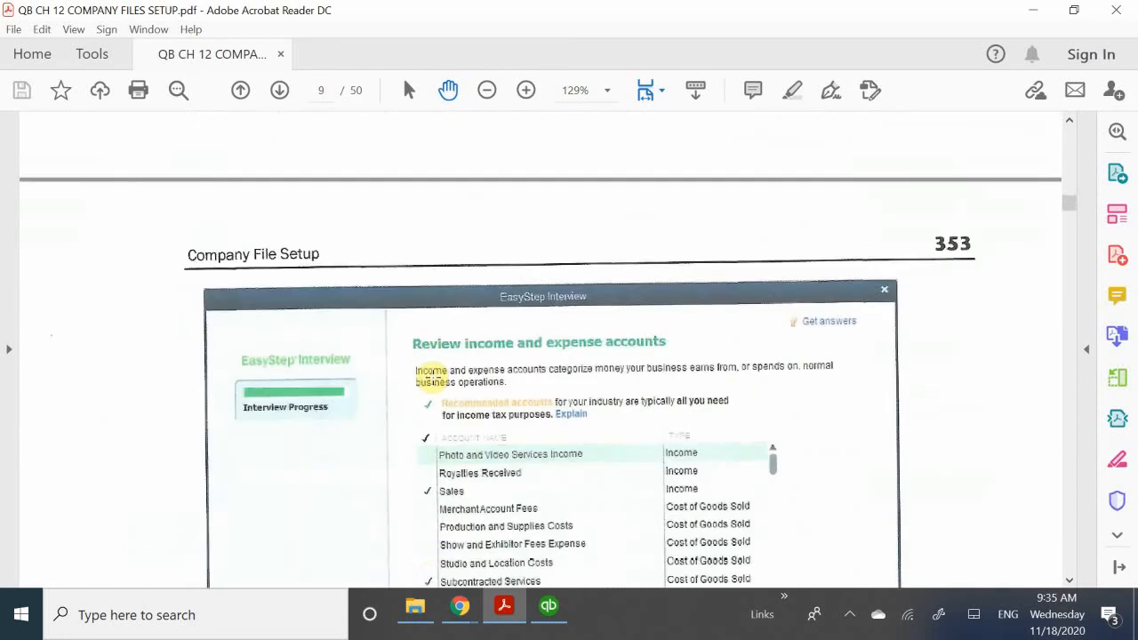
scroll(435, 377, "down", 20)
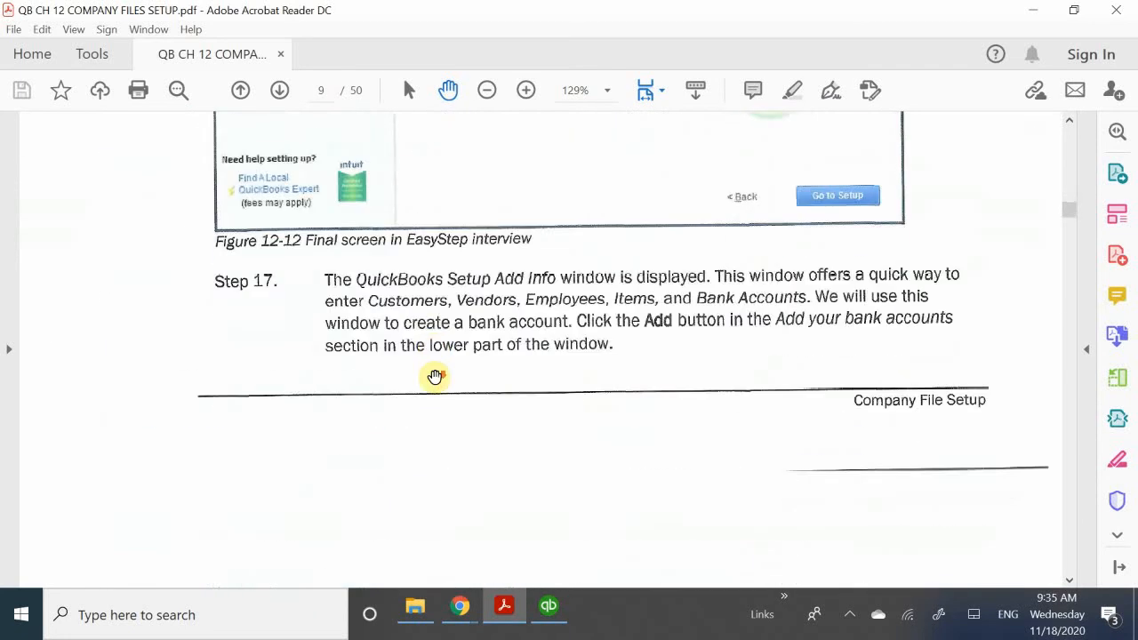
scroll(434, 377, "down", 12)
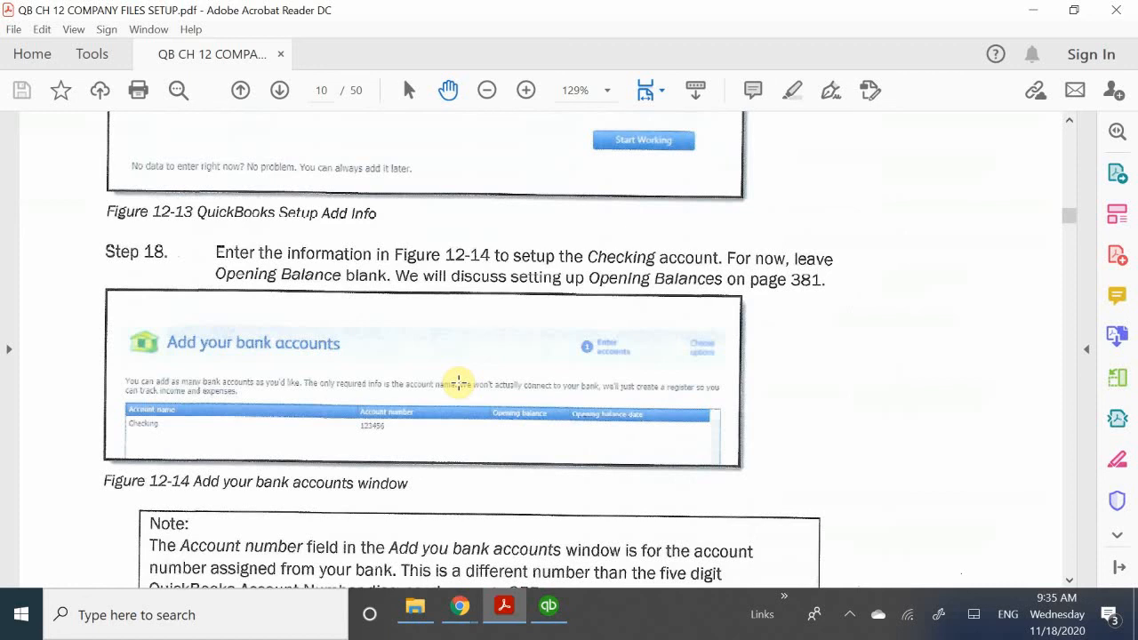
- Return to QuickBooks Desktop and enter a bank account named Checking with the textbook's account number, leaving the opening balance blank
left_click(562, 612)
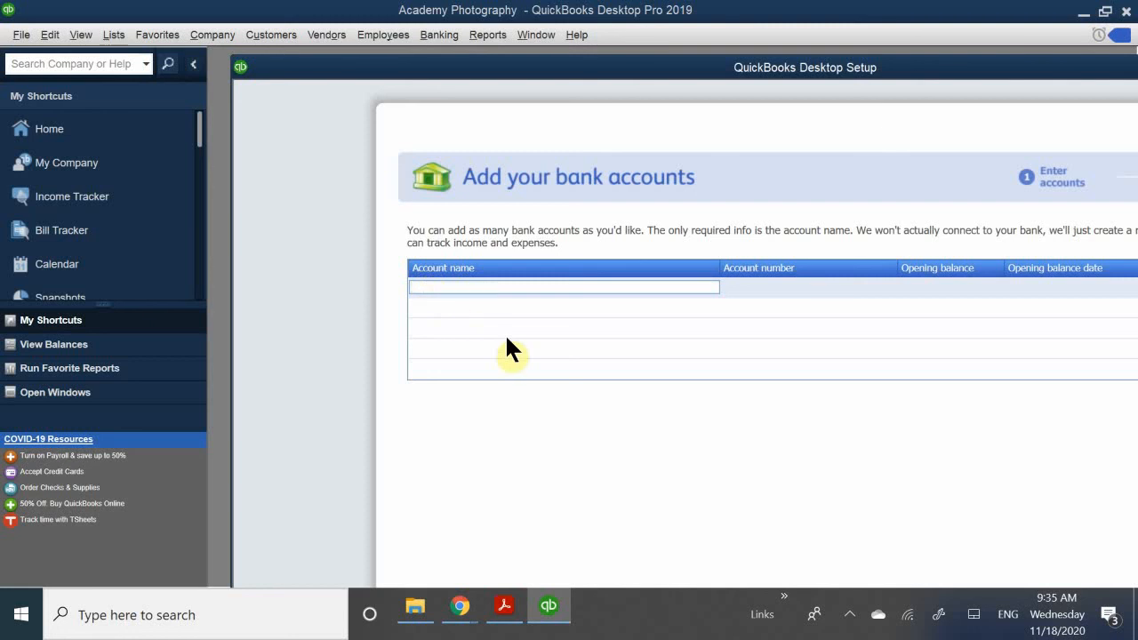
type("Checking")
left_click(738, 286)
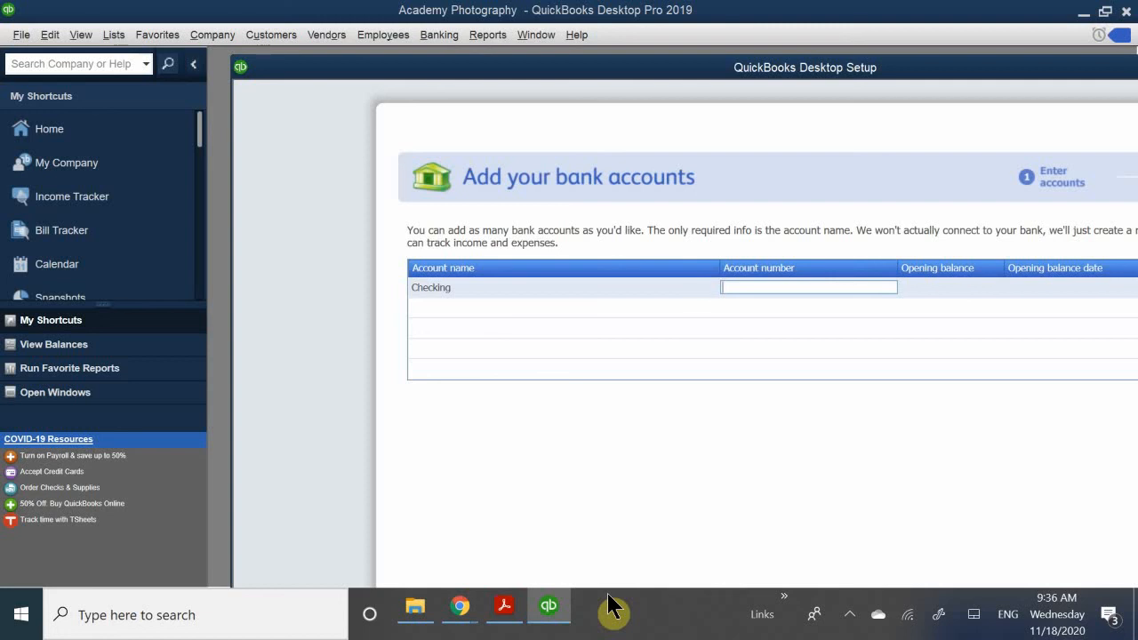
type("123456")
left_click(935, 287)
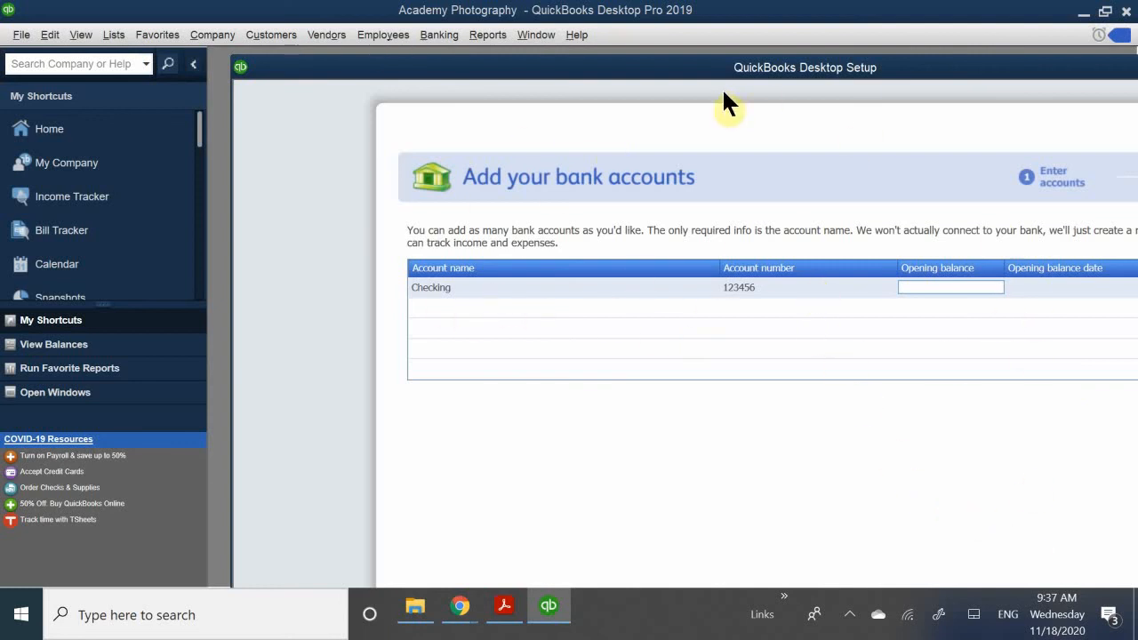
- Submit the bank account and decline the offer to order Intuit checks with No Thanks
left_click_drag(696, 77, 594, 23)
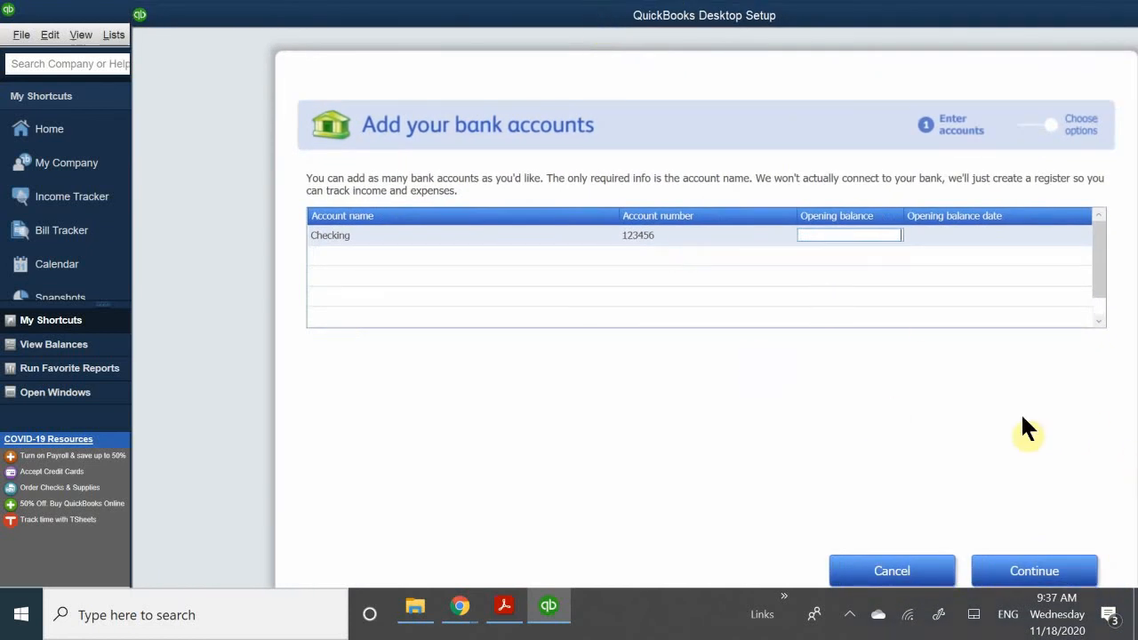
left_click(1027, 571)
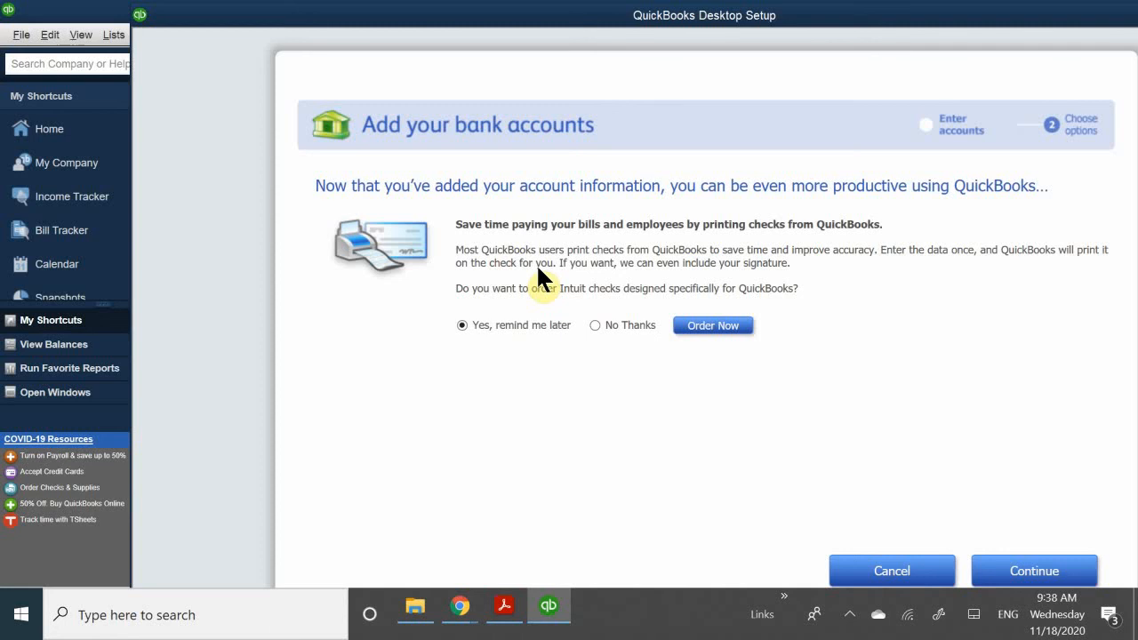
left_click(593, 326)
left_click(1027, 560)
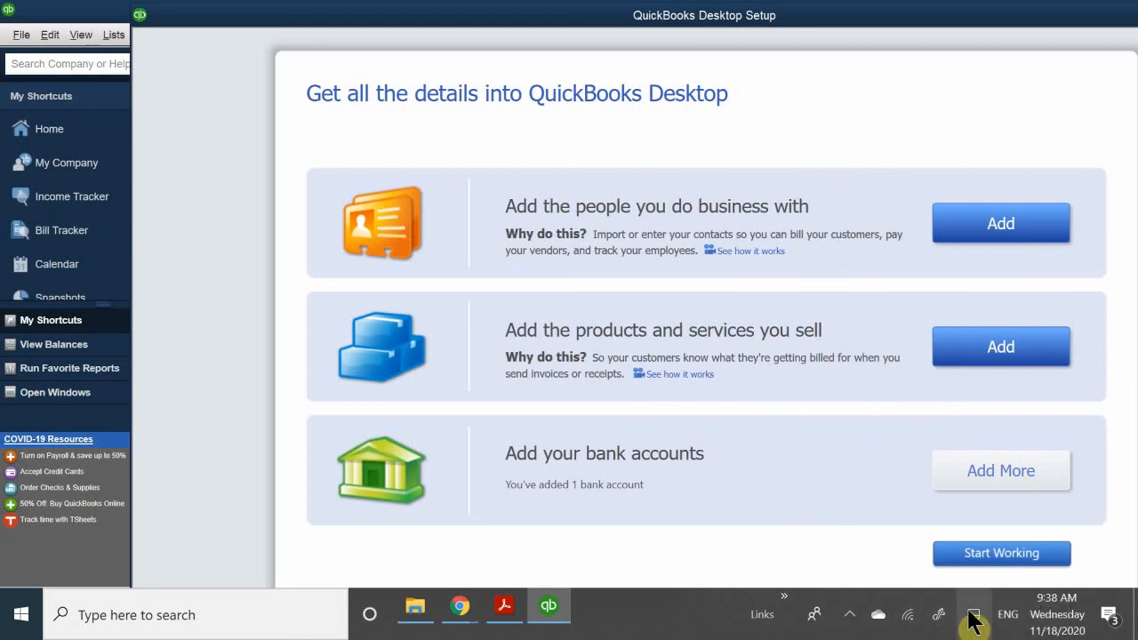
- Leave the setup to start working in the company file and close the New Feature Tour
left_click(982, 556)
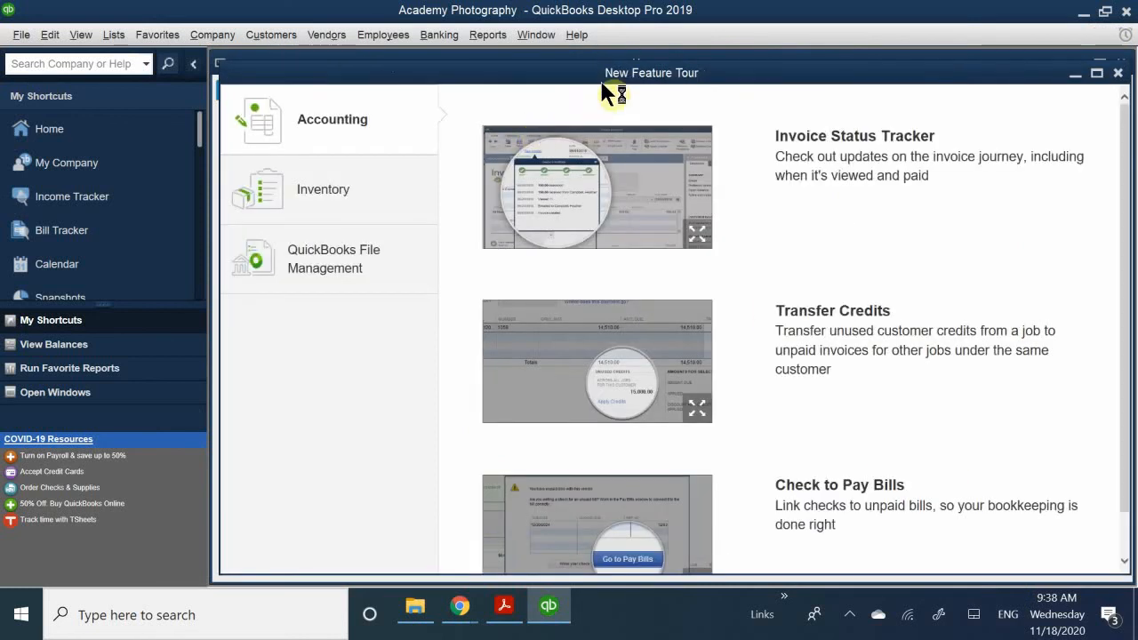
left_click_drag(595, 74, 444, 270)
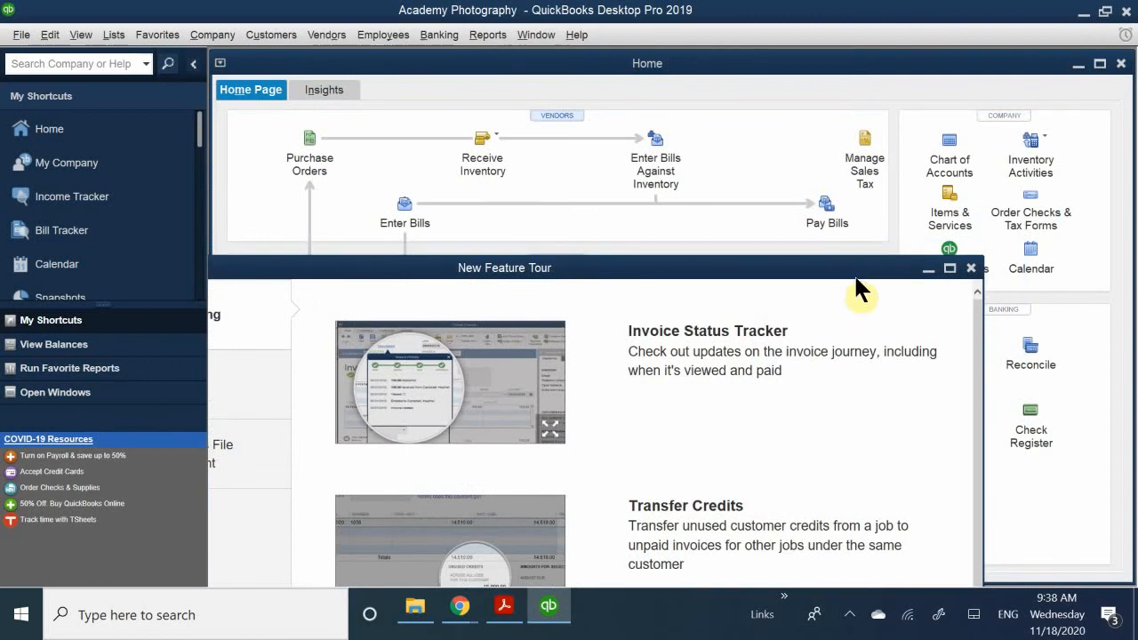
left_click_drag(839, 273, 744, 298)
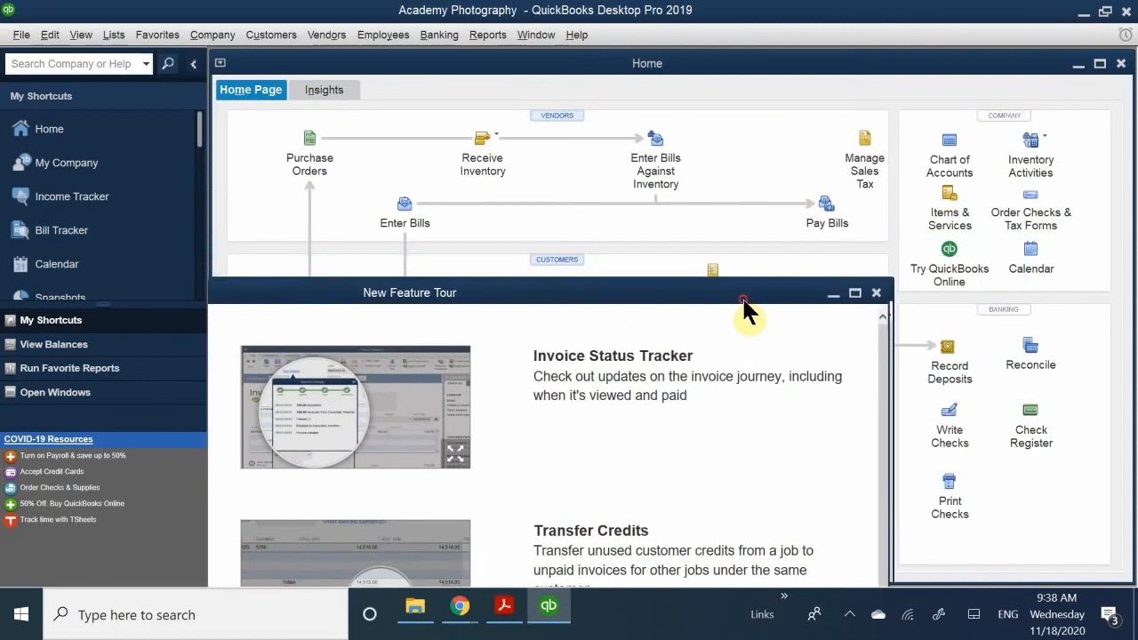
left_click(874, 294)
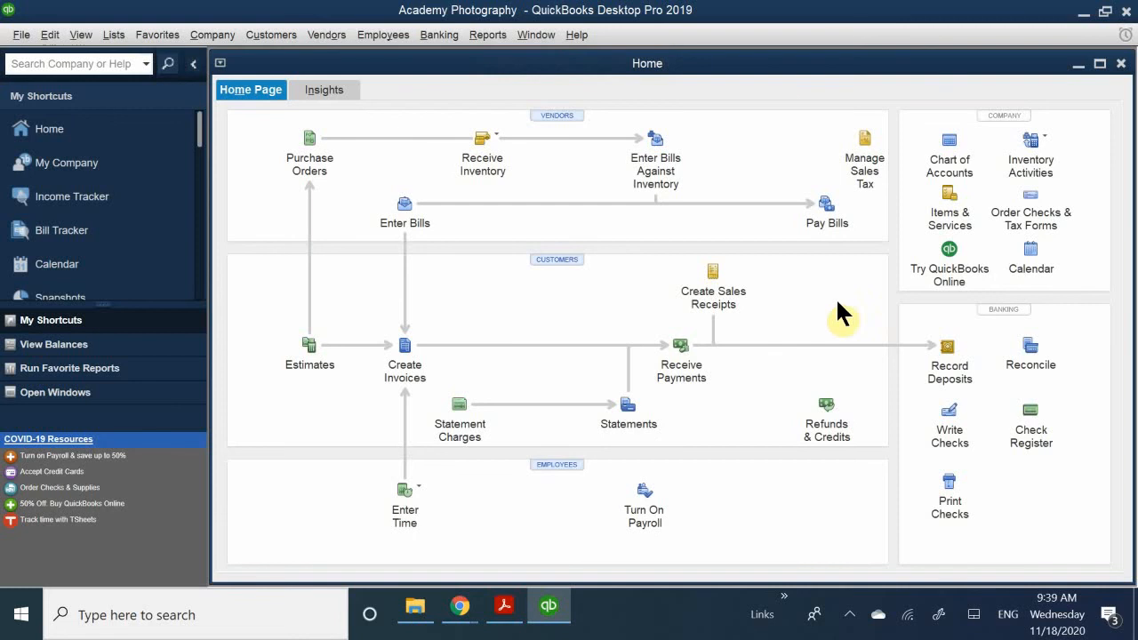
- Open the Preferences and look through the Checking, Items & Inventory, Payments, and Calendar categories, discarding the Payments changes
left_click(49, 35)
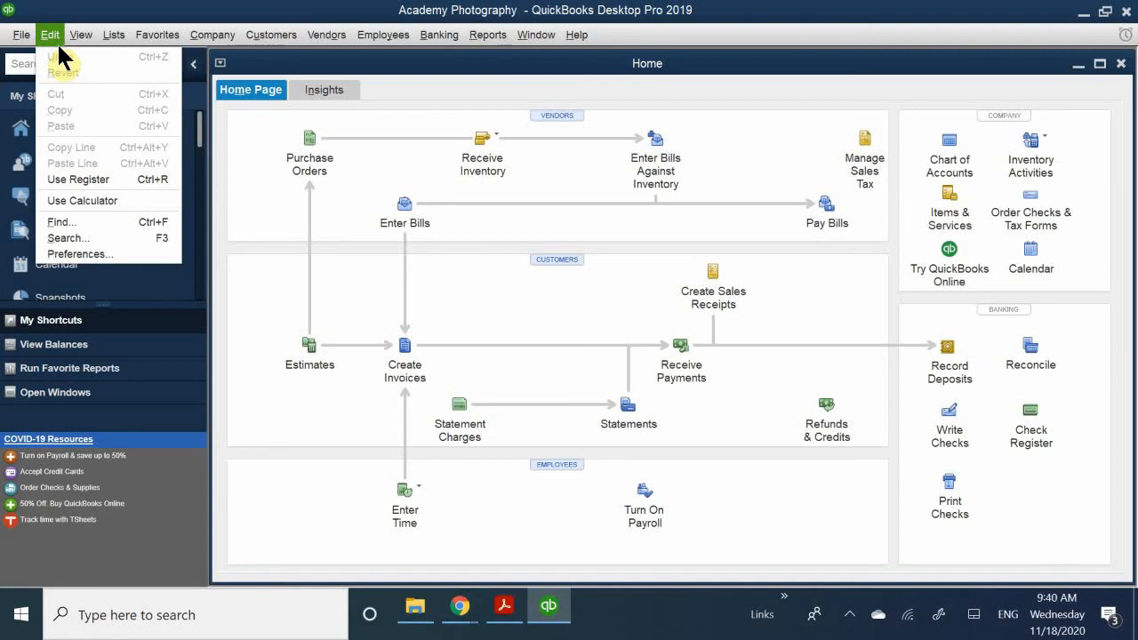
left_click(80, 254)
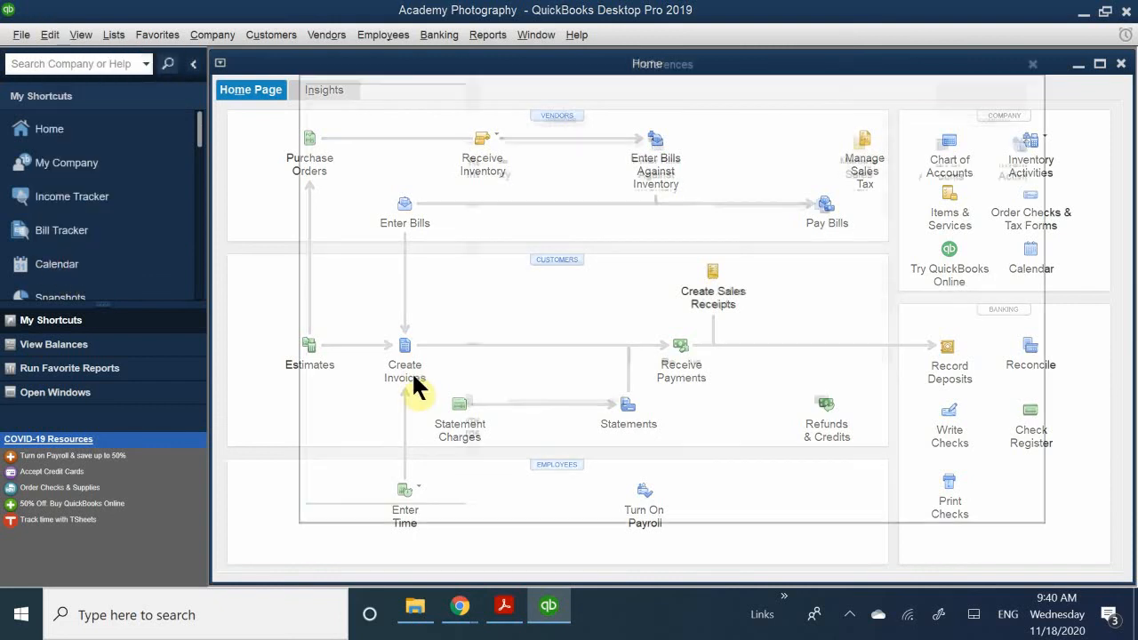
left_click(374, 145)
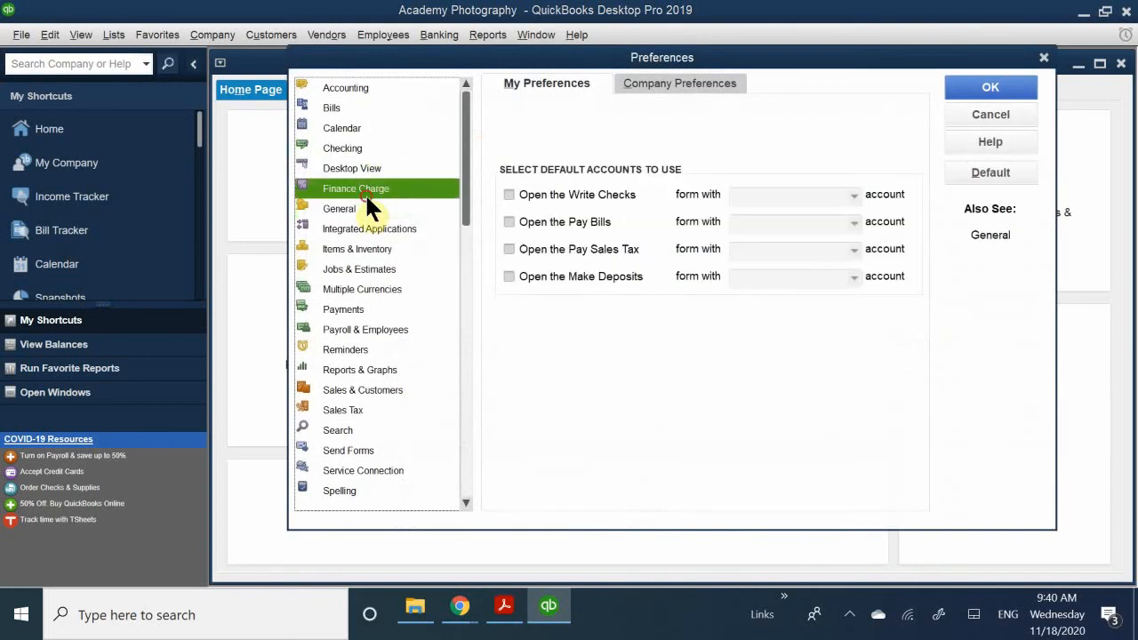
left_click(373, 249)
left_click(382, 309)
left_click(386, 130)
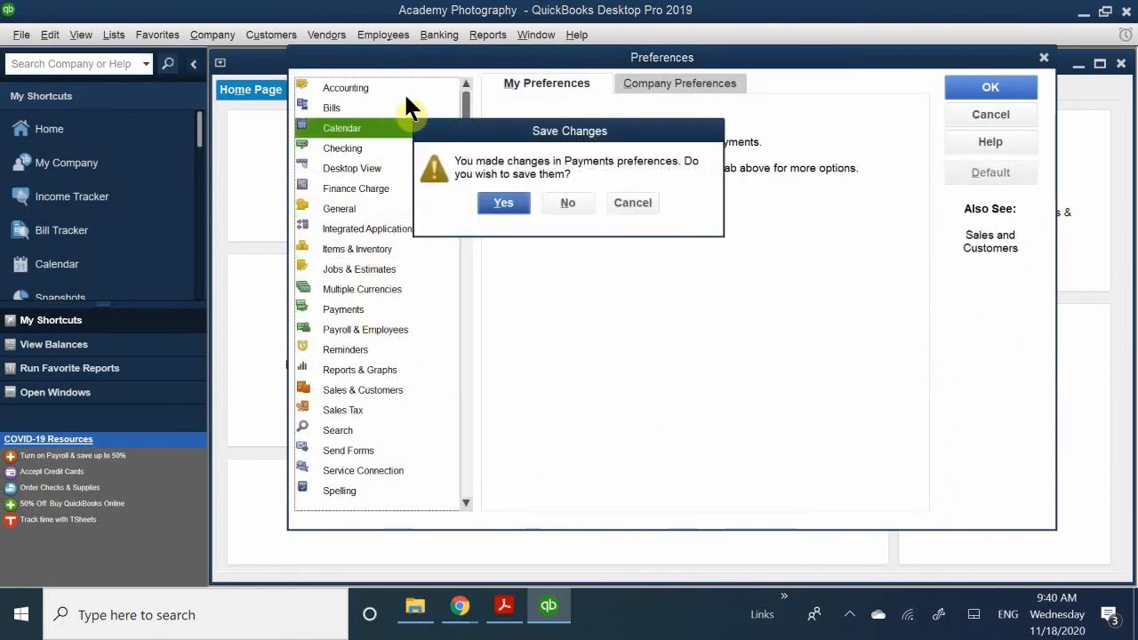
left_click(566, 204)
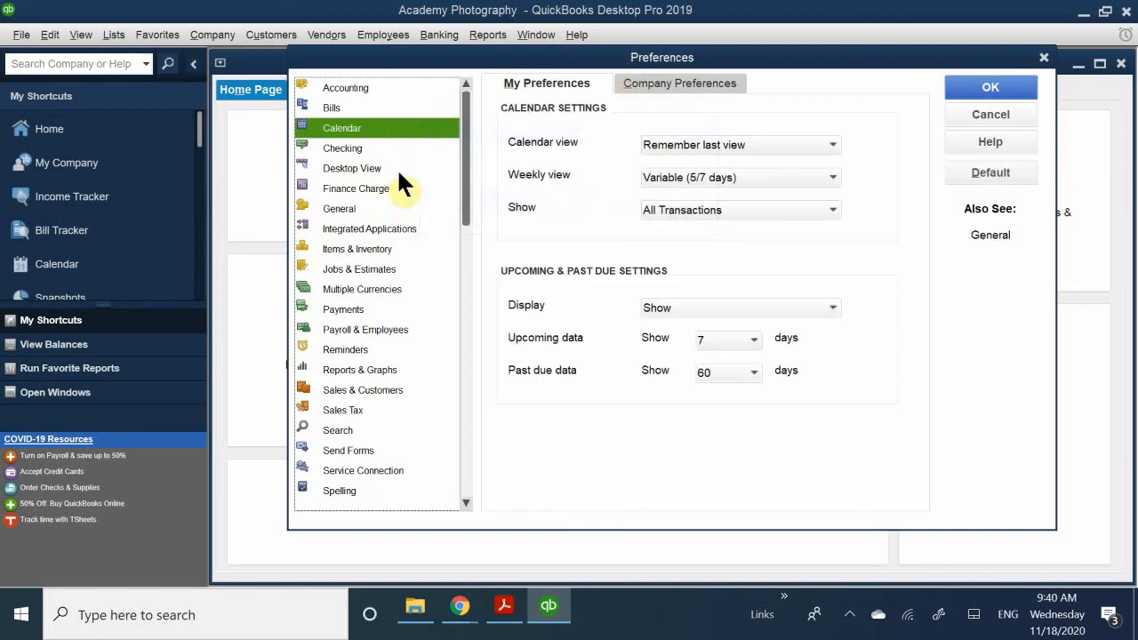
- Examine the company preferences for Desktop View, Search, and Time & Expenses
left_click(353, 168)
left_click(672, 80)
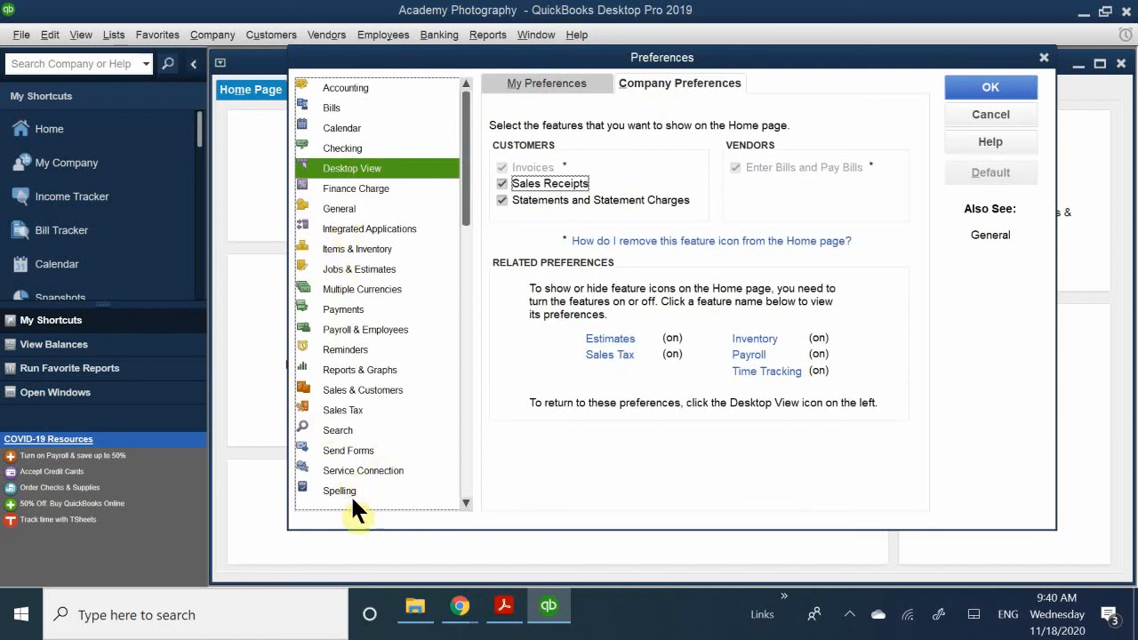
left_click(343, 433)
scroll(332, 490, "down", 1)
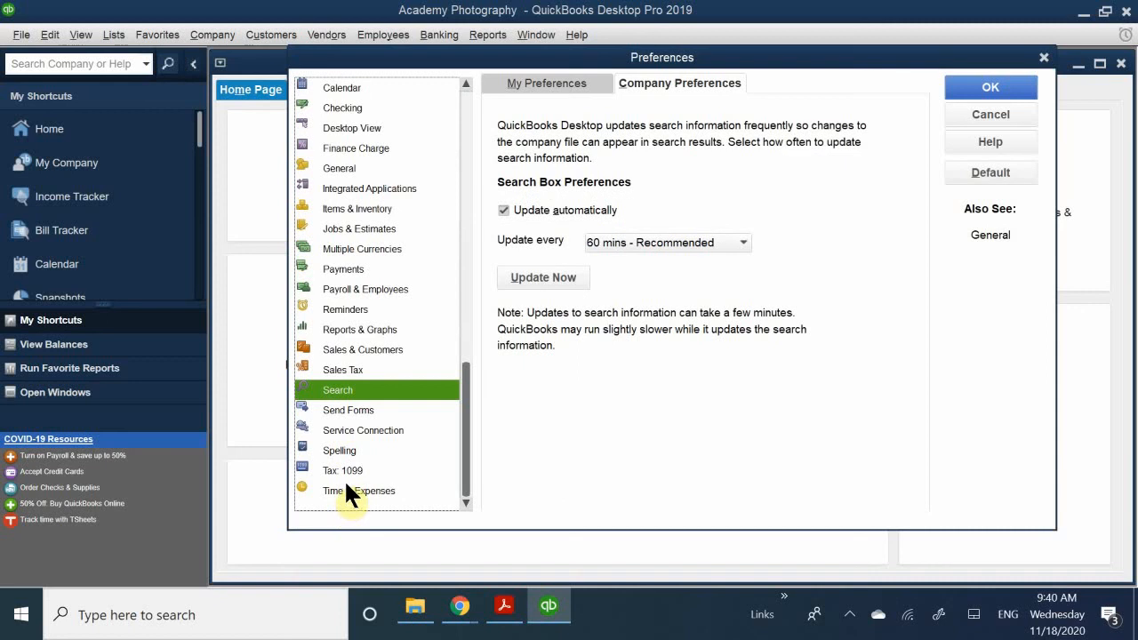
left_click(341, 490)
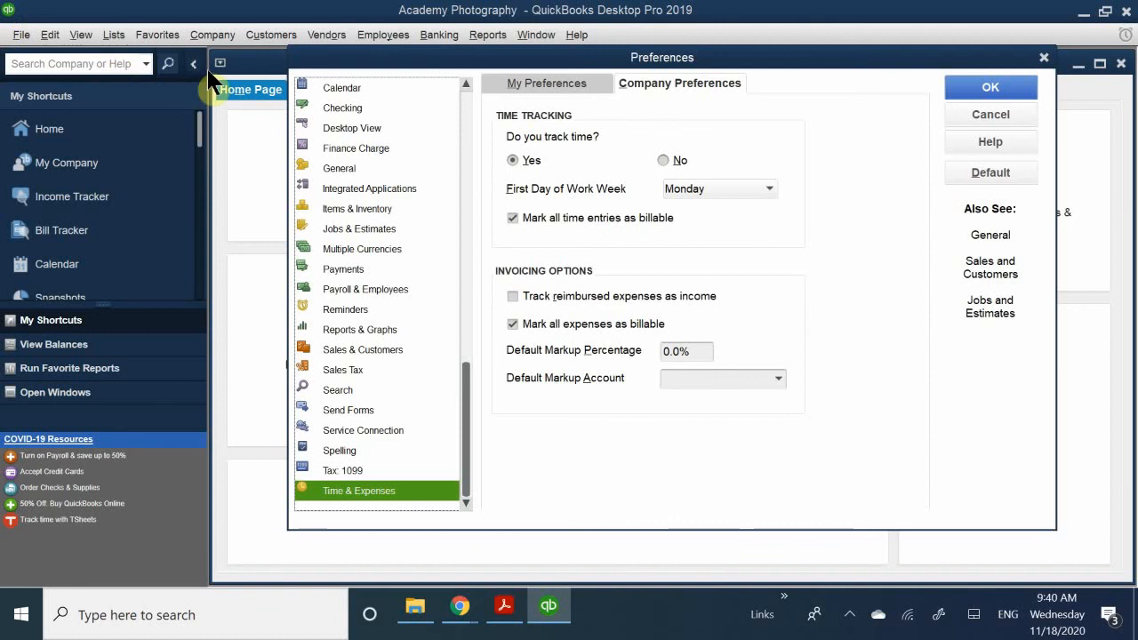
- Try setting time tracking to No, return it to Yes, and accept the preferences
left_click(666, 158)
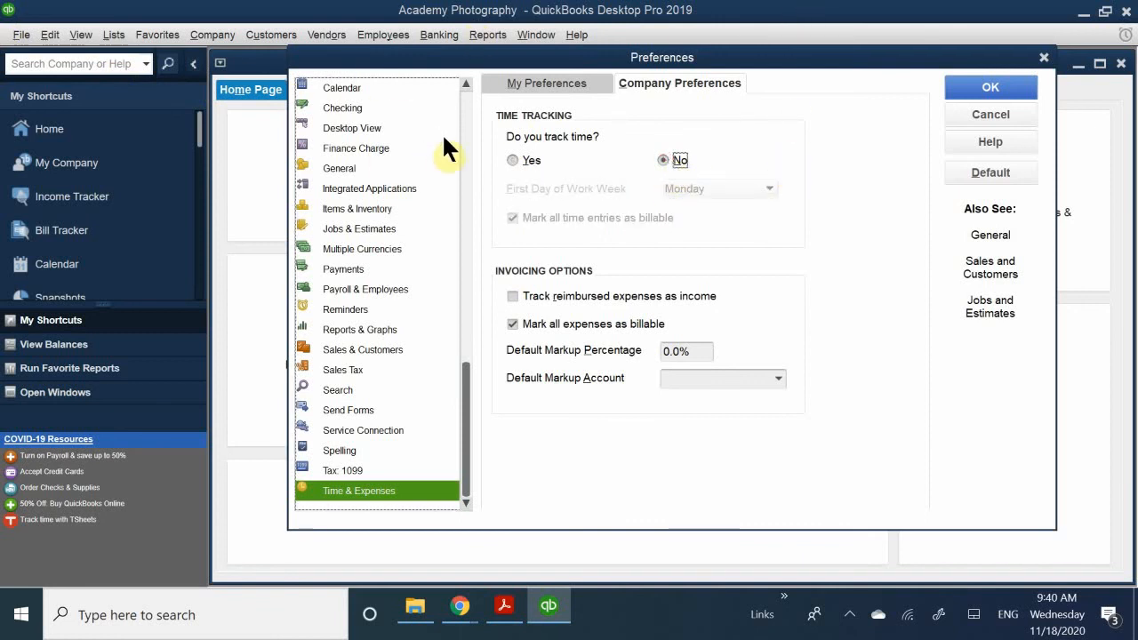
left_click(514, 158)
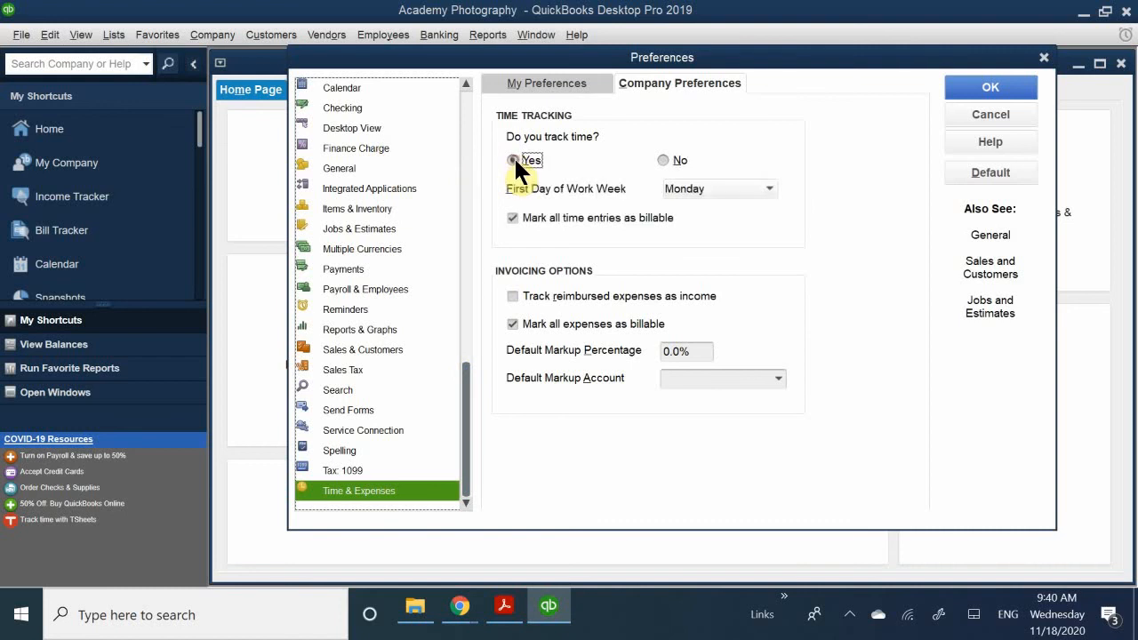
left_click(976, 86)
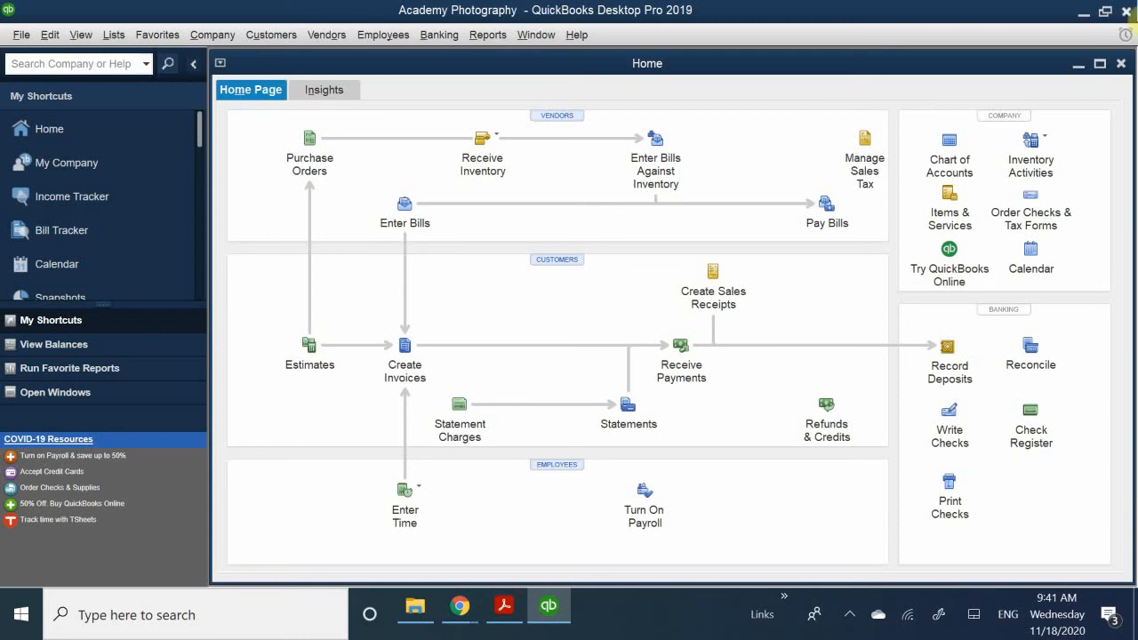
- Close the Home page window
left_click(1123, 68)
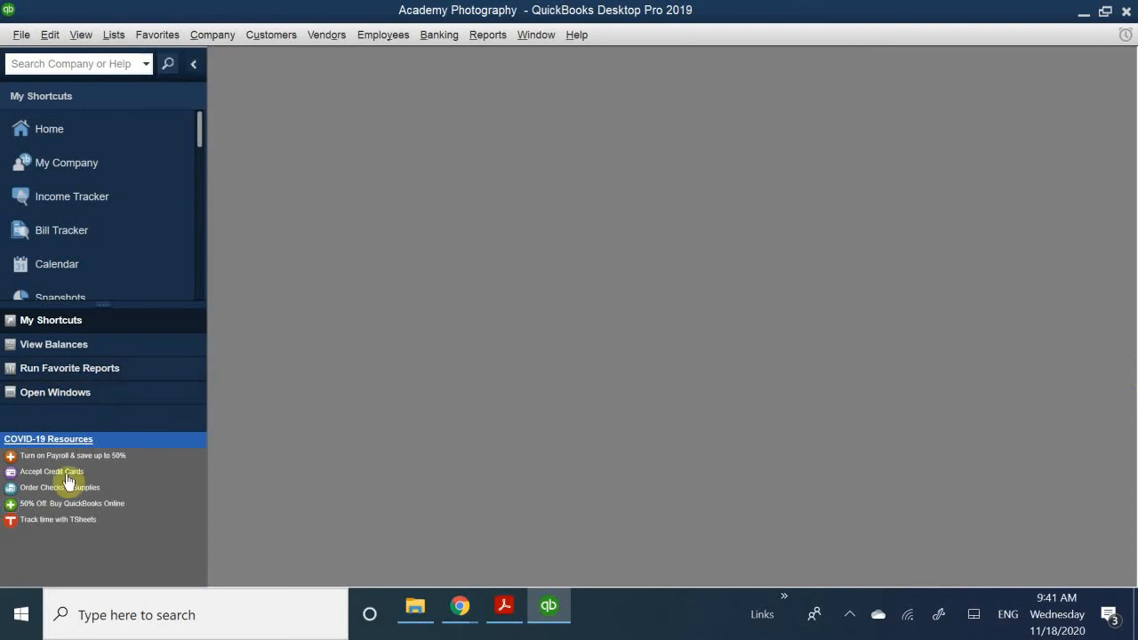
- Close the Academy Photography company file
left_click(18, 40)
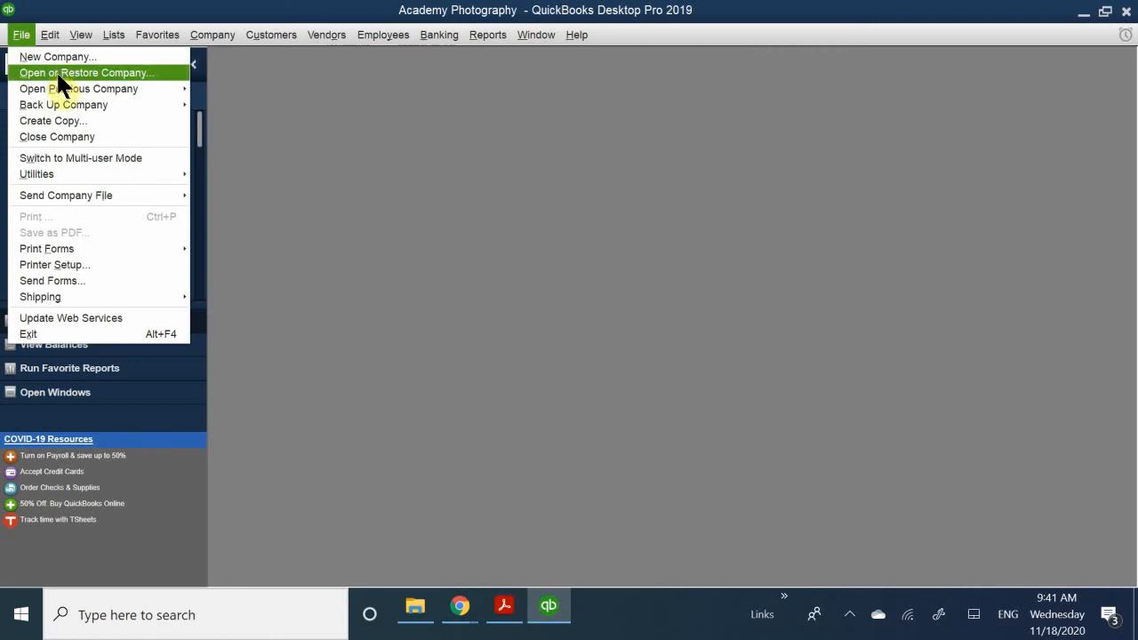
mouse_move(74, 109)
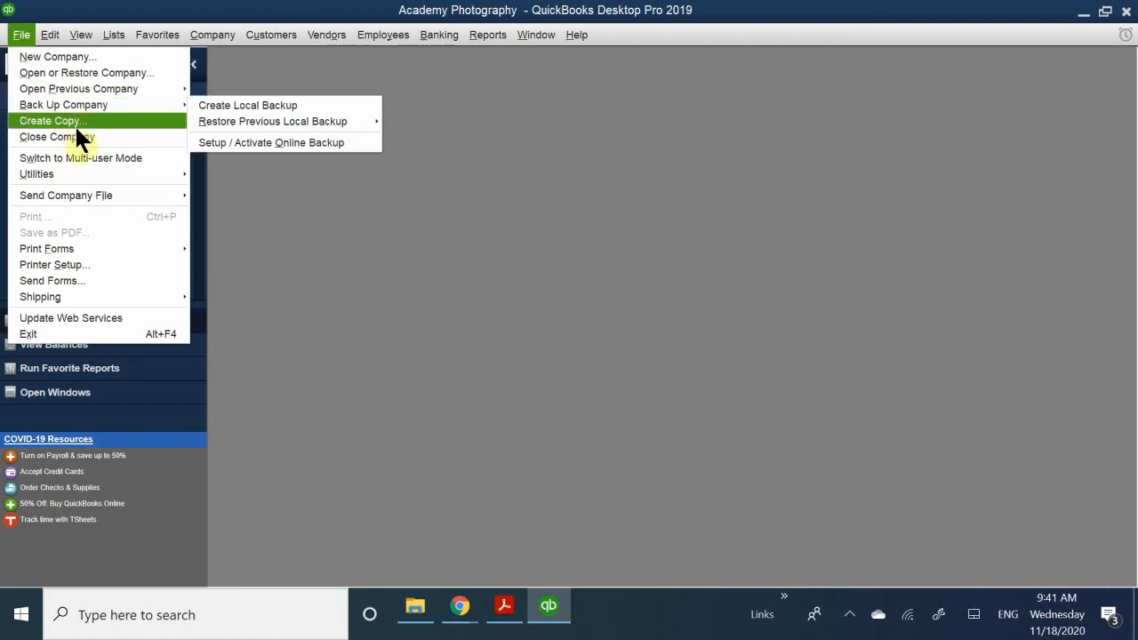
left_click(67, 136)
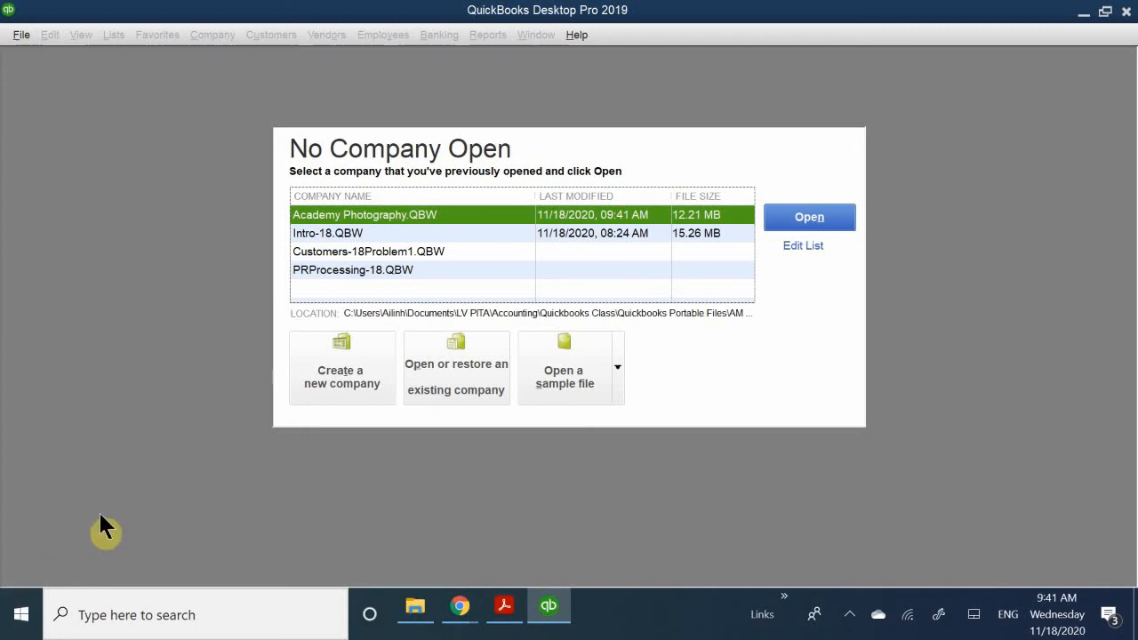
left_click(339, 369)
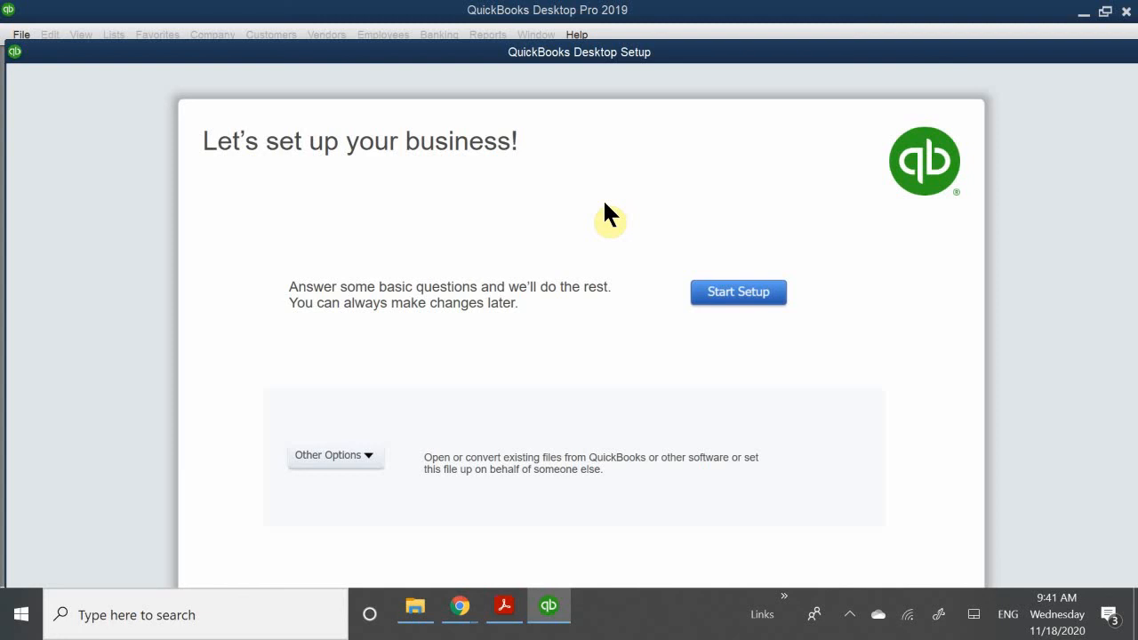
left_click(745, 297)
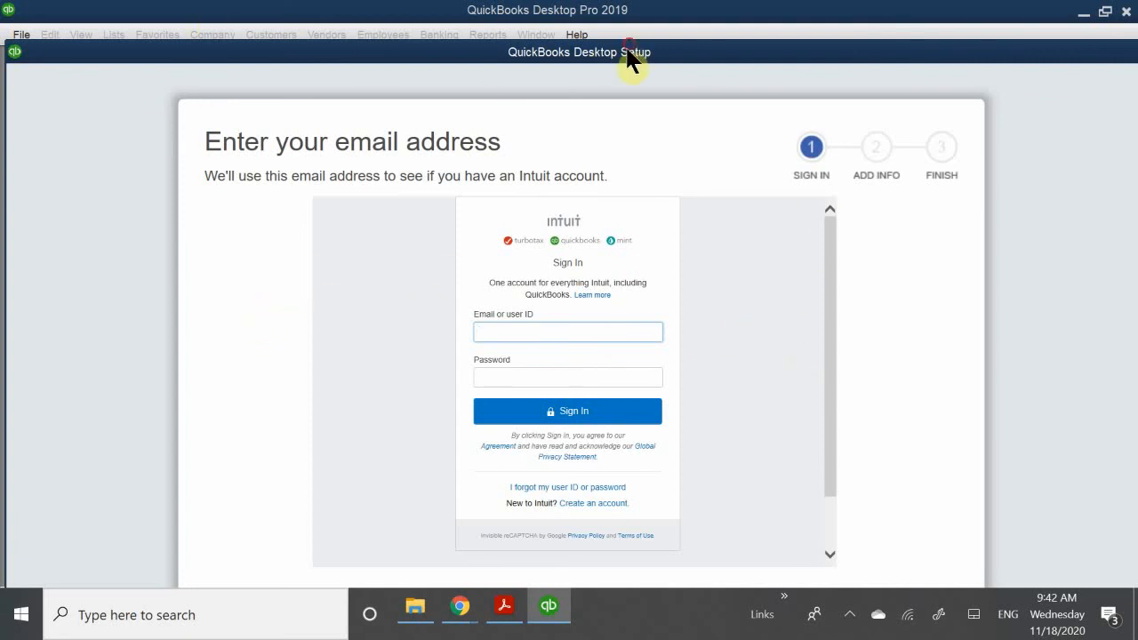
left_click_drag(677, 50, 534, 62)
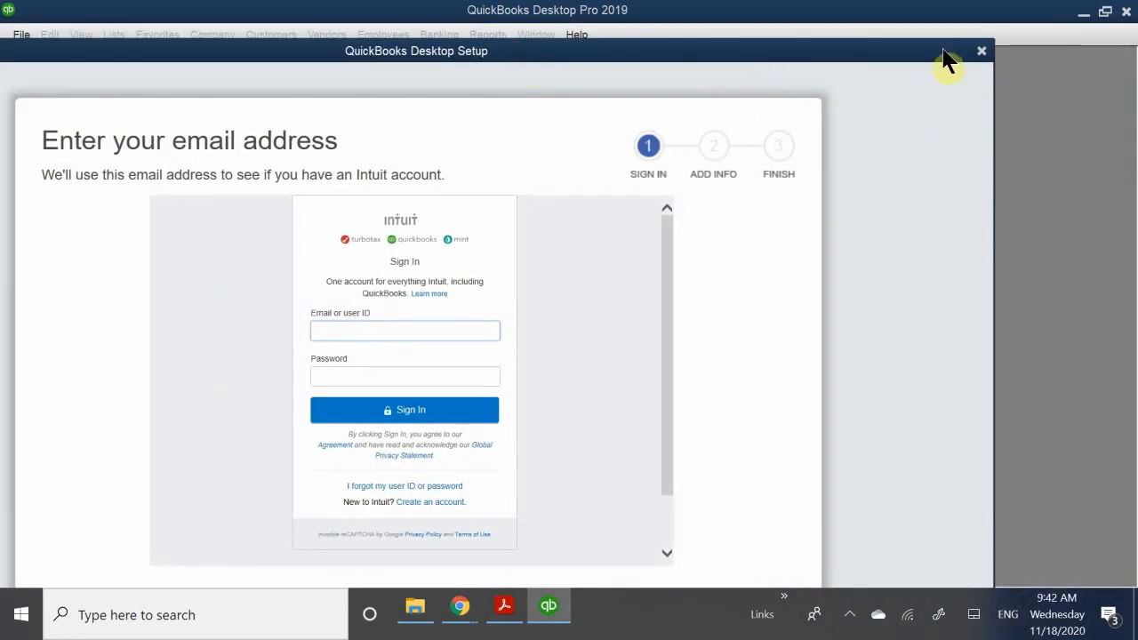
left_click(983, 50)
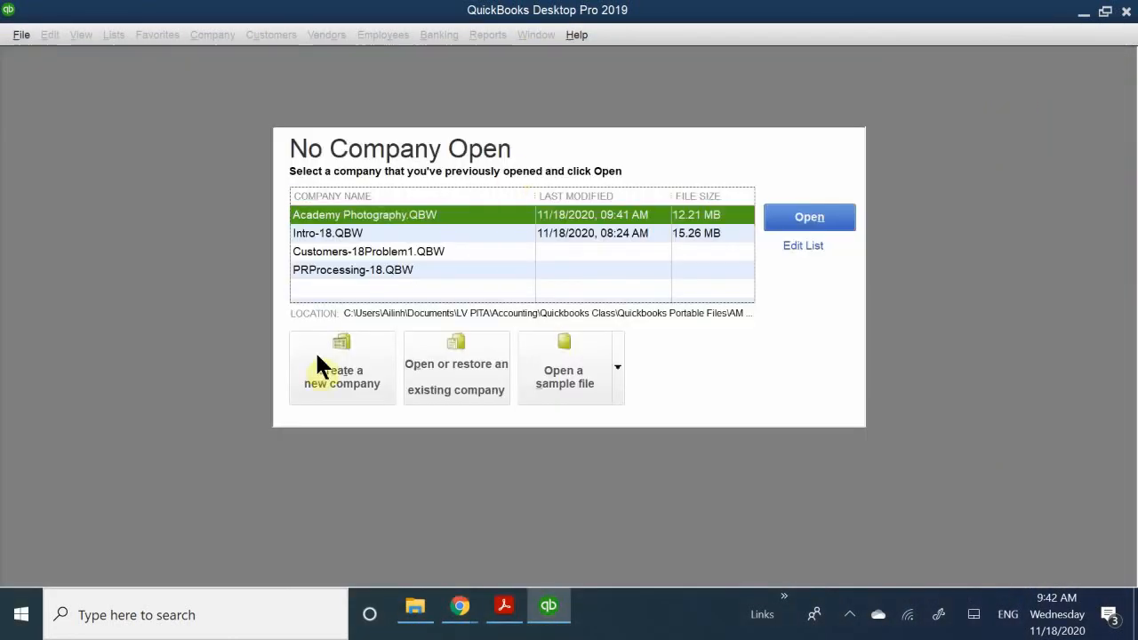
- Start the setup of a new company and skip the Intuit account sign-in
left_click(360, 378)
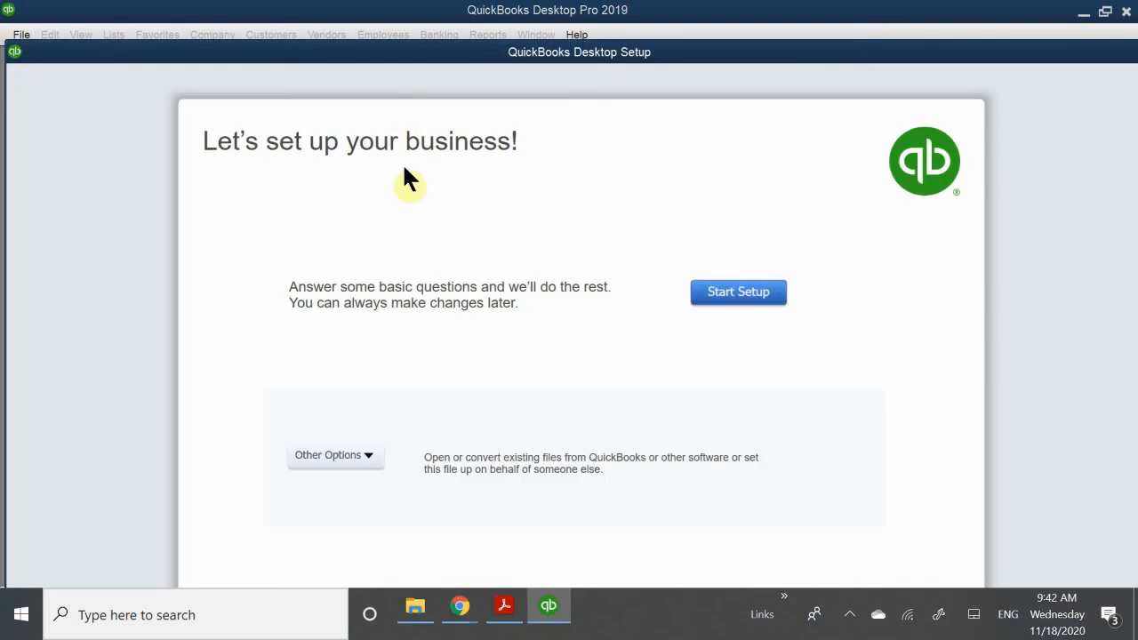
left_click(737, 299)
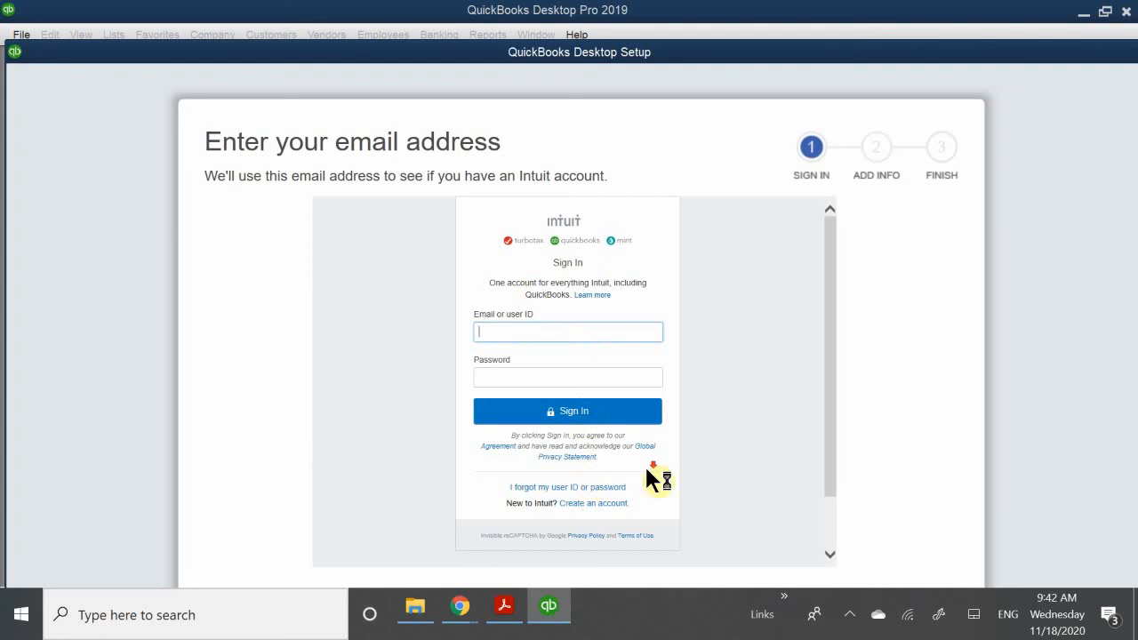
scroll(653, 532, "down", 1)
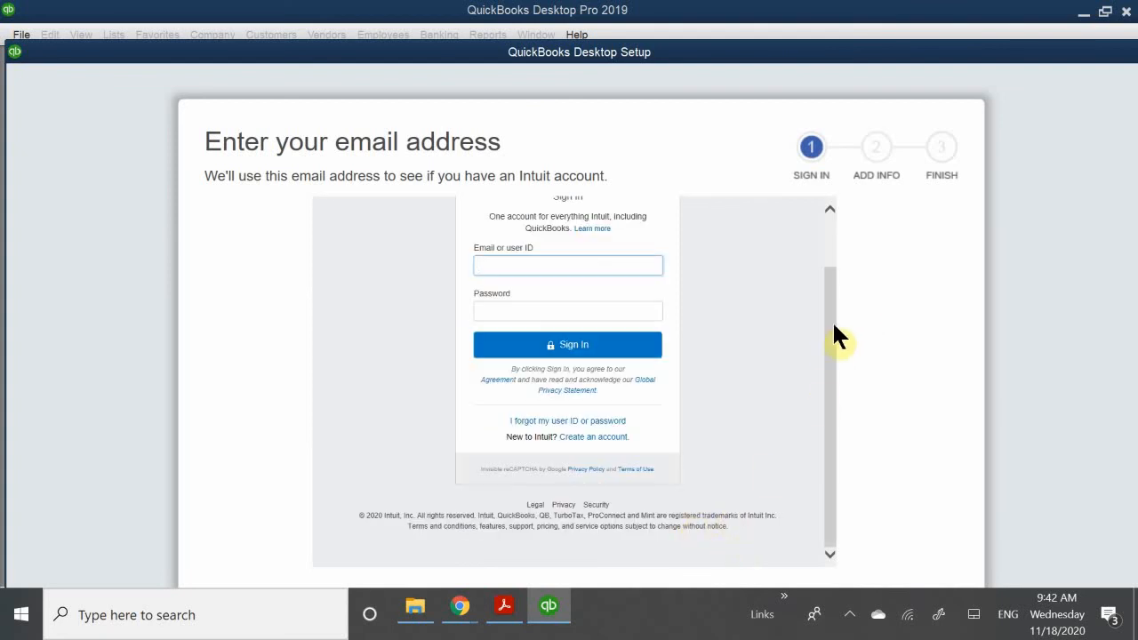
left_click(824, 411)
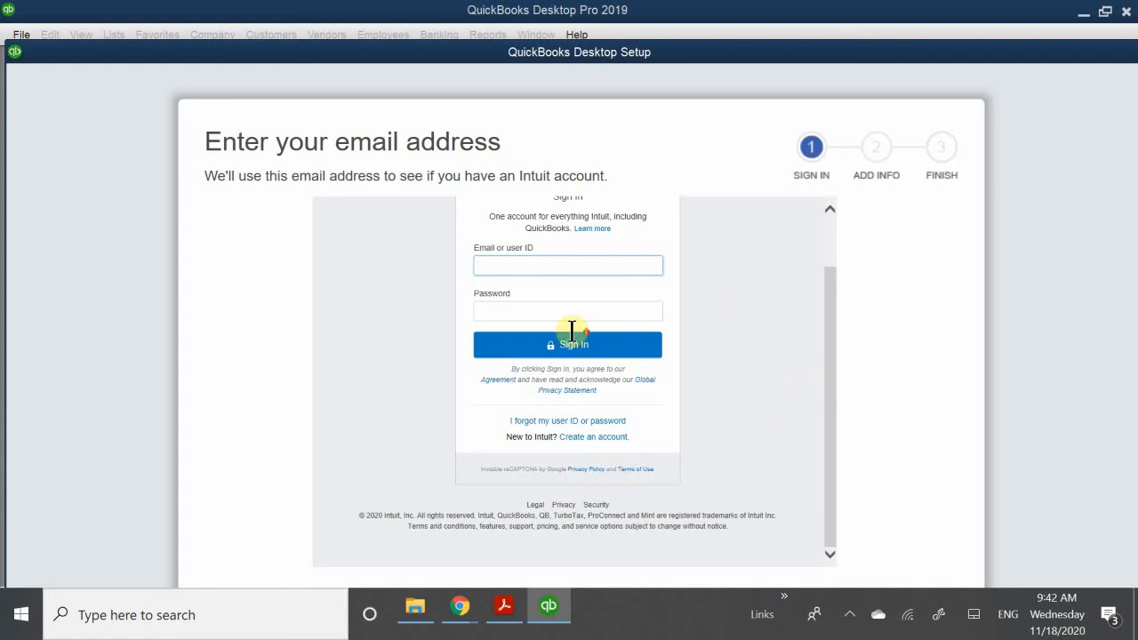
scroll(556, 285, "up", 1)
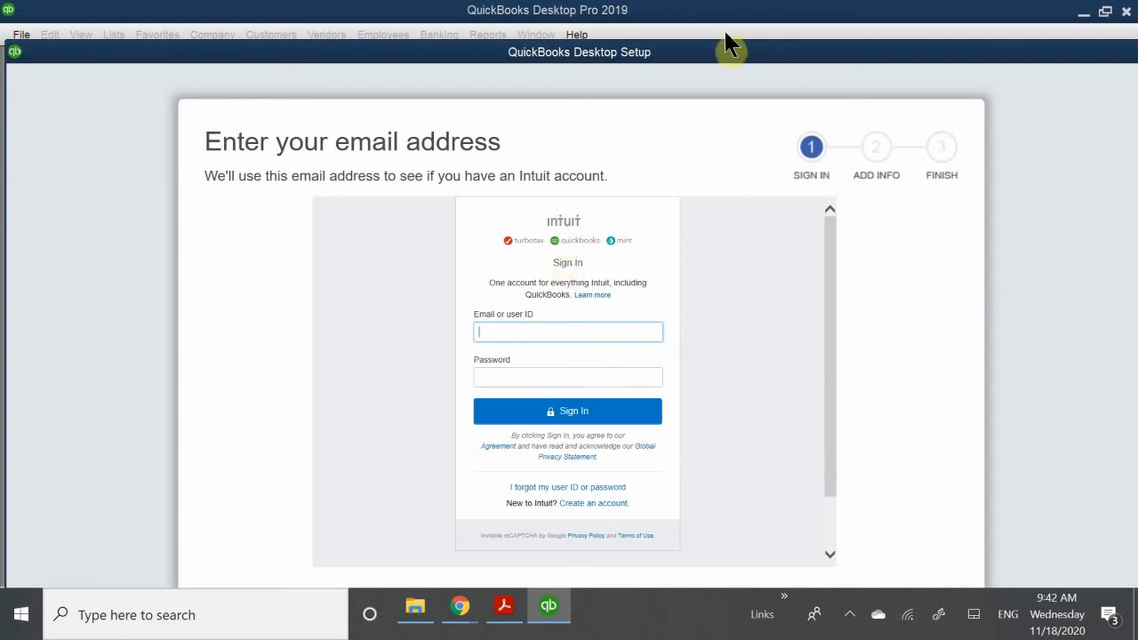
left_click_drag(706, 62, 708, 2)
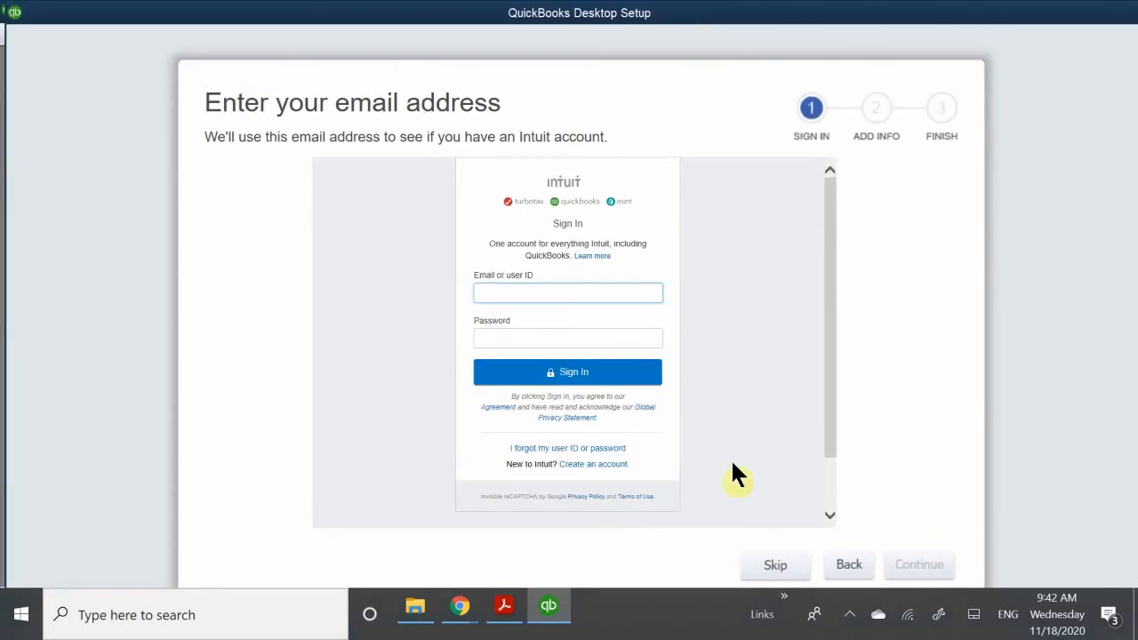
left_click(775, 562)
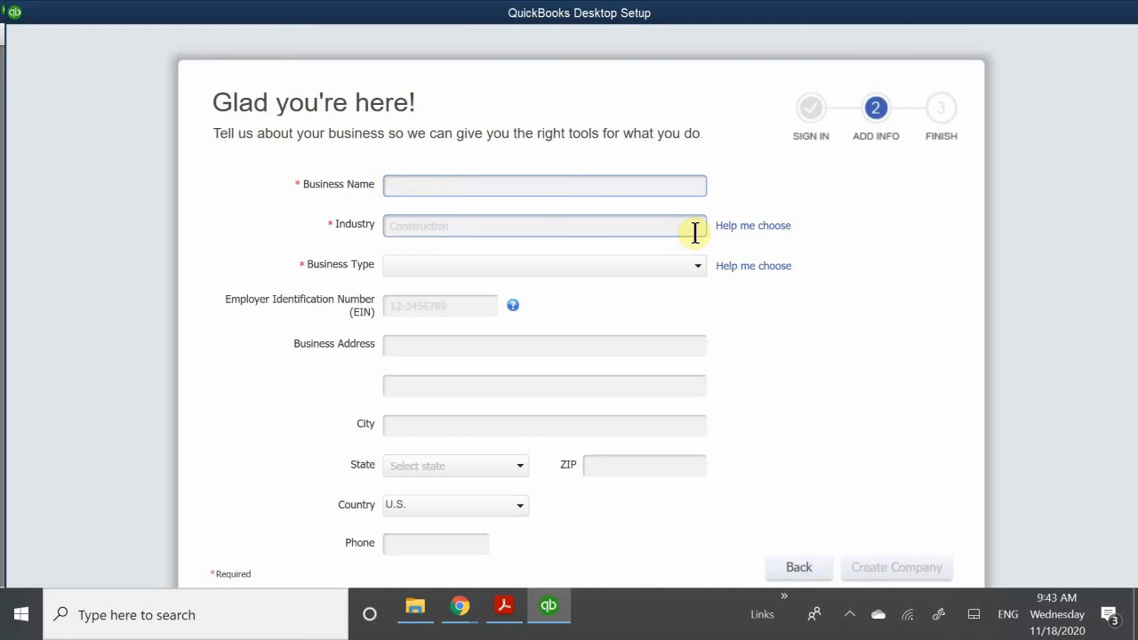
- Name the business Coffee Cafe and set its industry to Restaurant, Caterer, or Bar
type("Coffee Cafe")
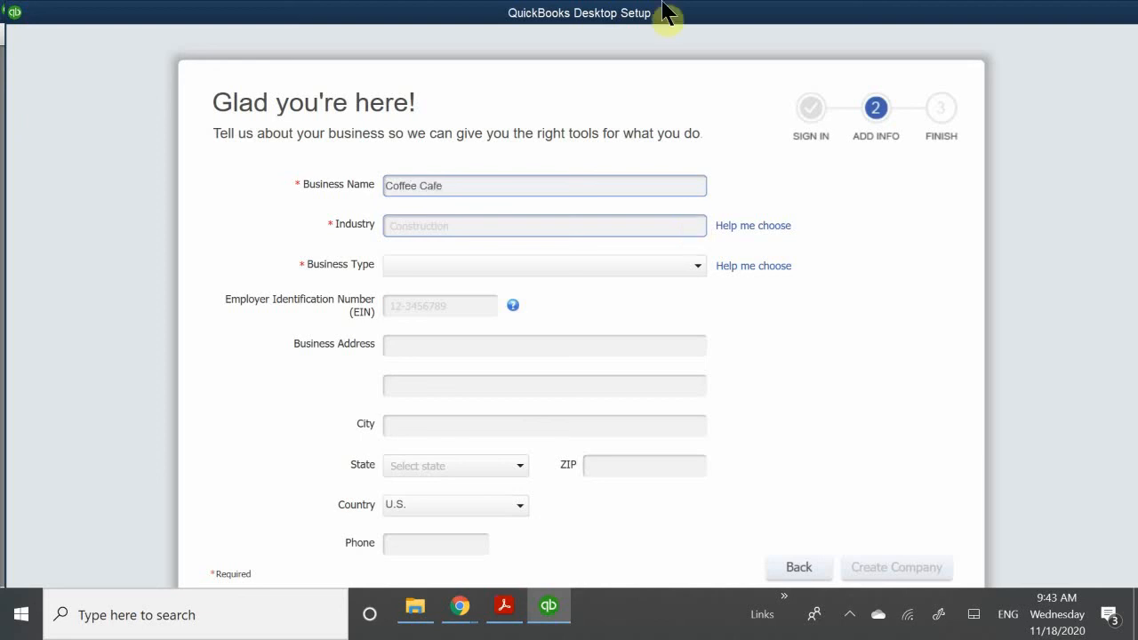
left_click(418, 223)
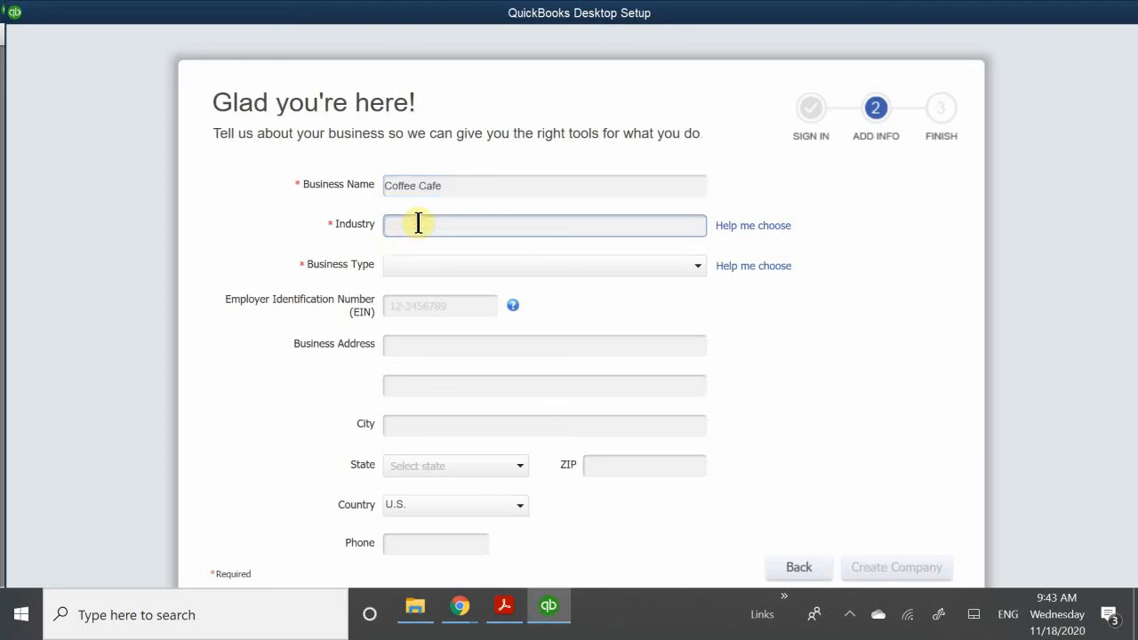
left_click(685, 233)
type("r")
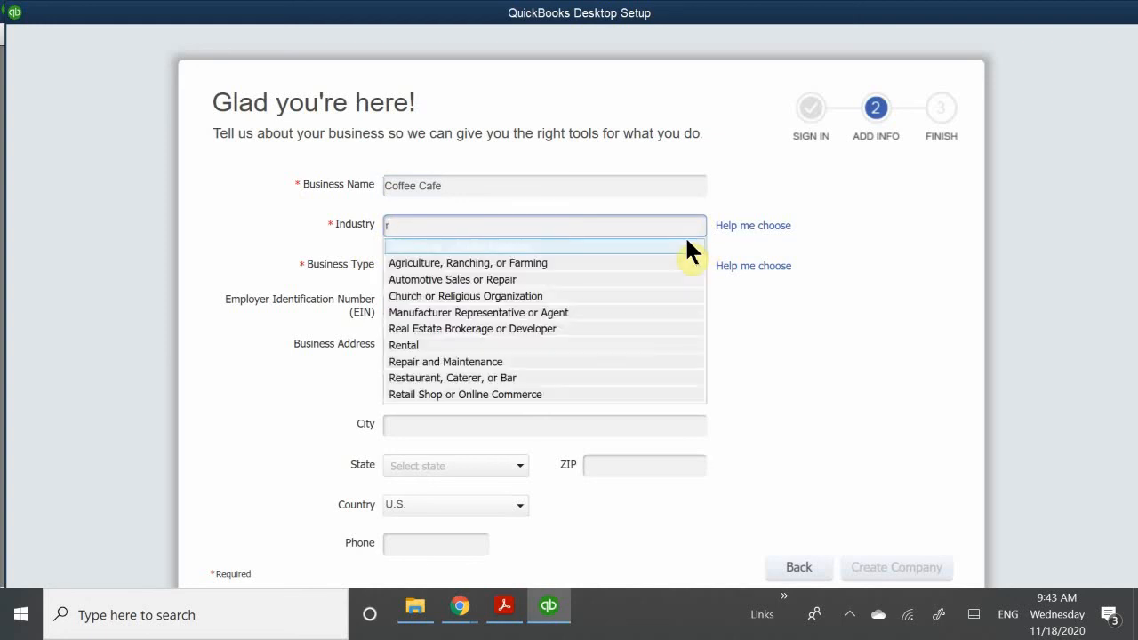
type("es")
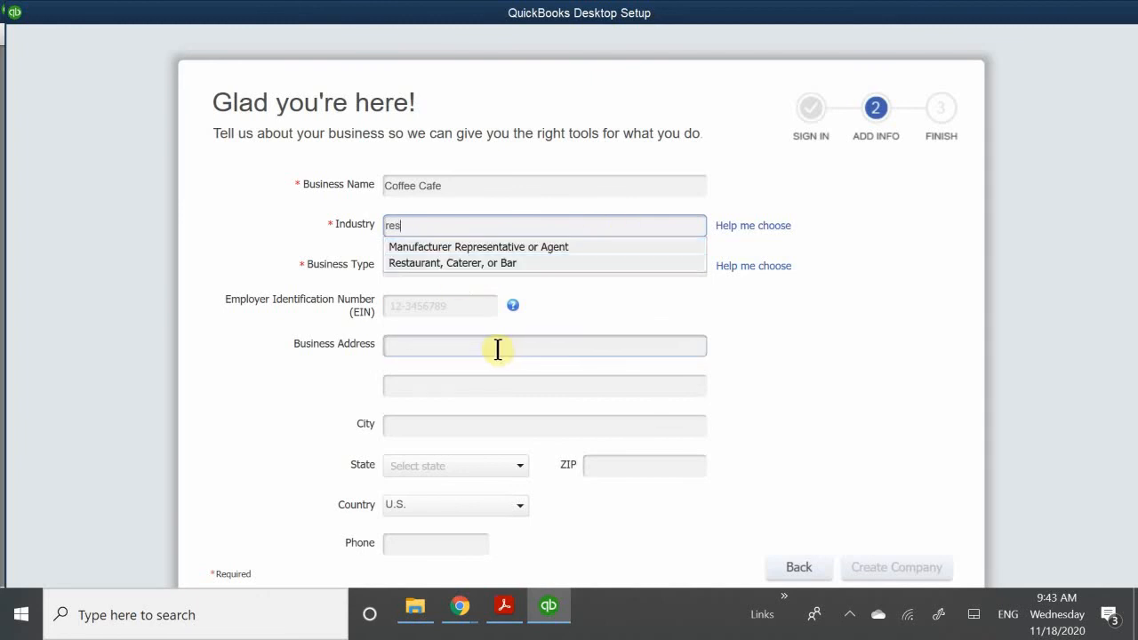
left_click(492, 262)
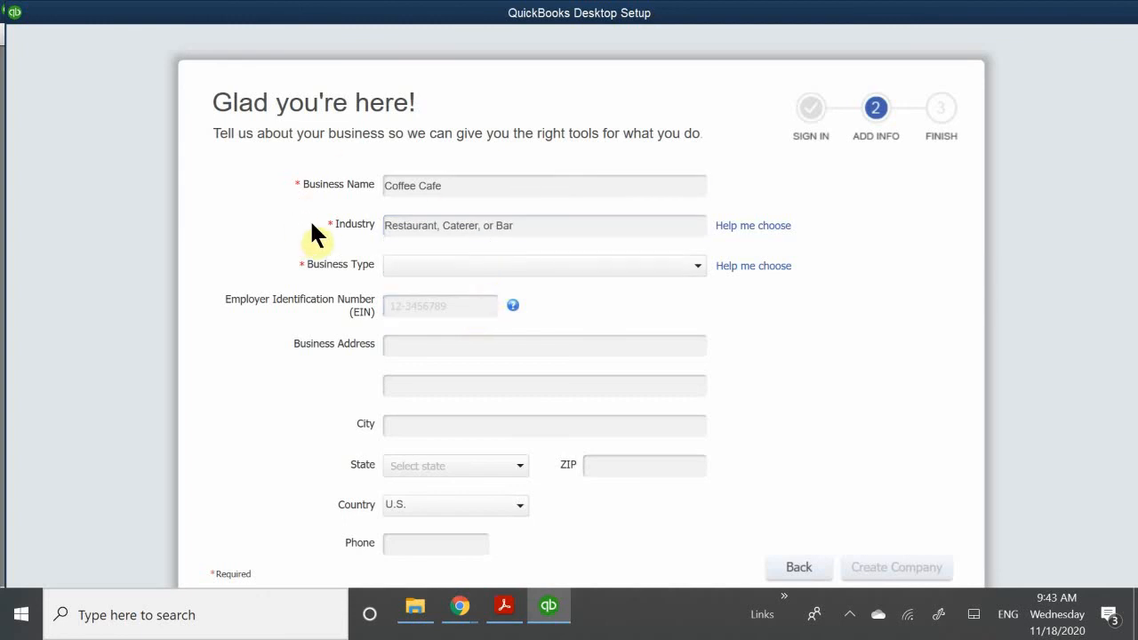
- Set the business type to Sole Proprietorship and enter the Employer Identification Number
left_click(405, 266)
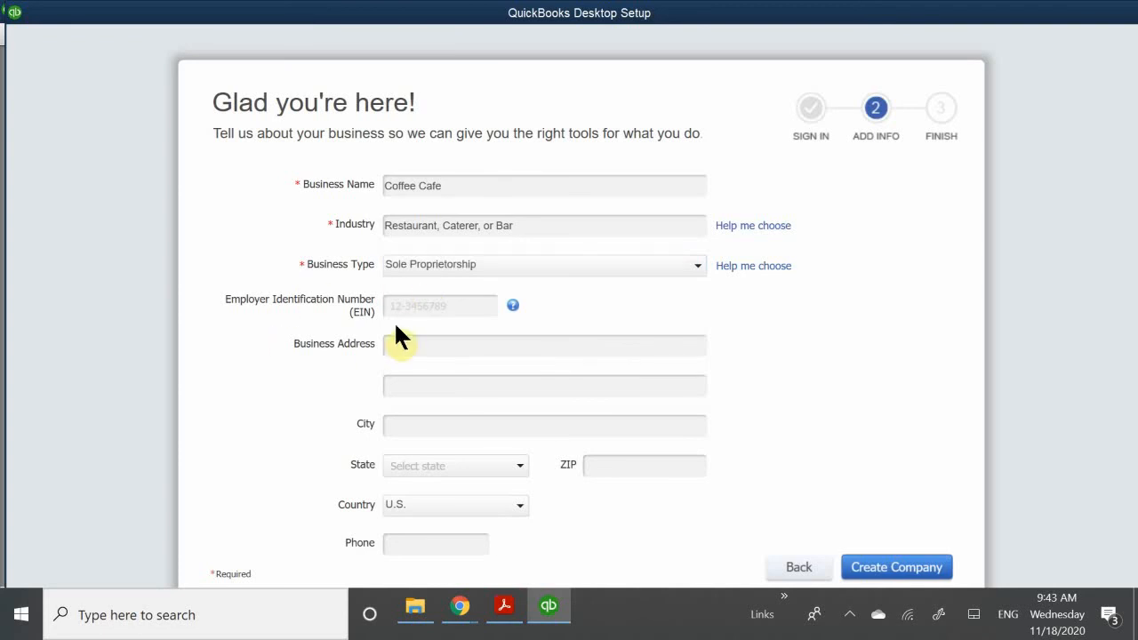
left_click(417, 305)
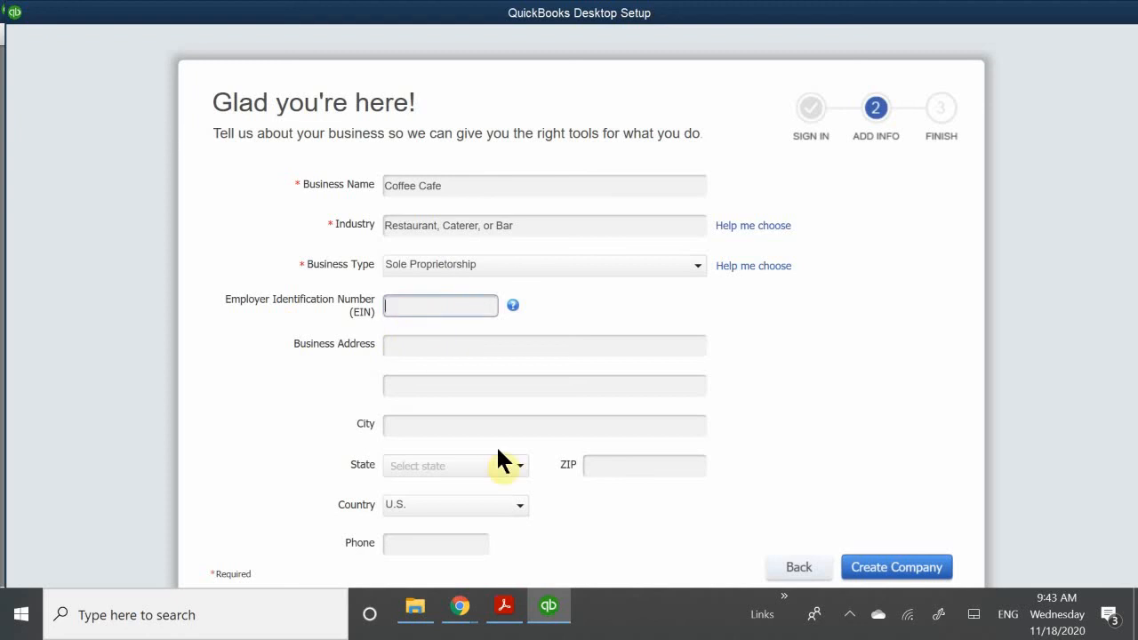
type("12-3456789")
- Enter the street address of the business in the first address line
left_click(395, 349)
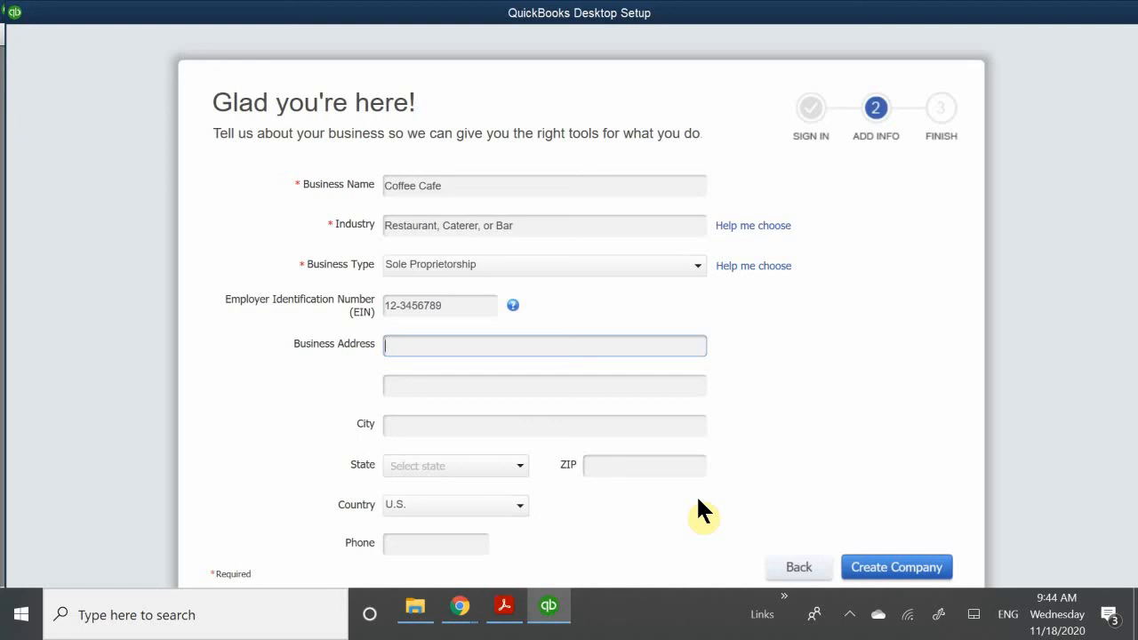
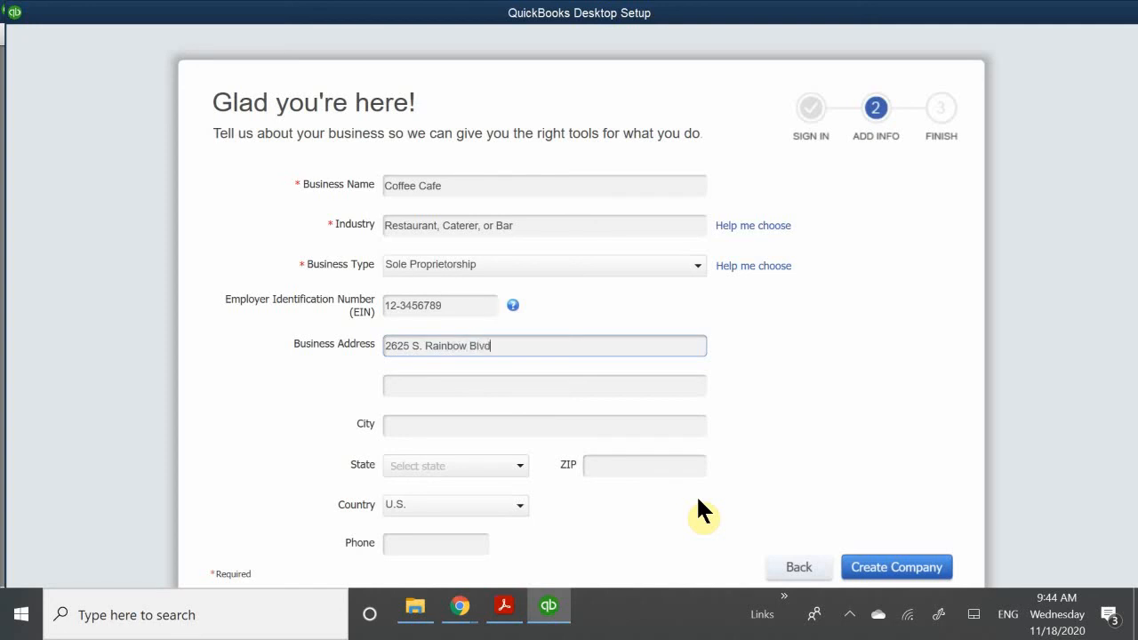
- Complete the business address with its city, state, and ZIP code
left_click(395, 423)
type("K")
key("BackSpace")
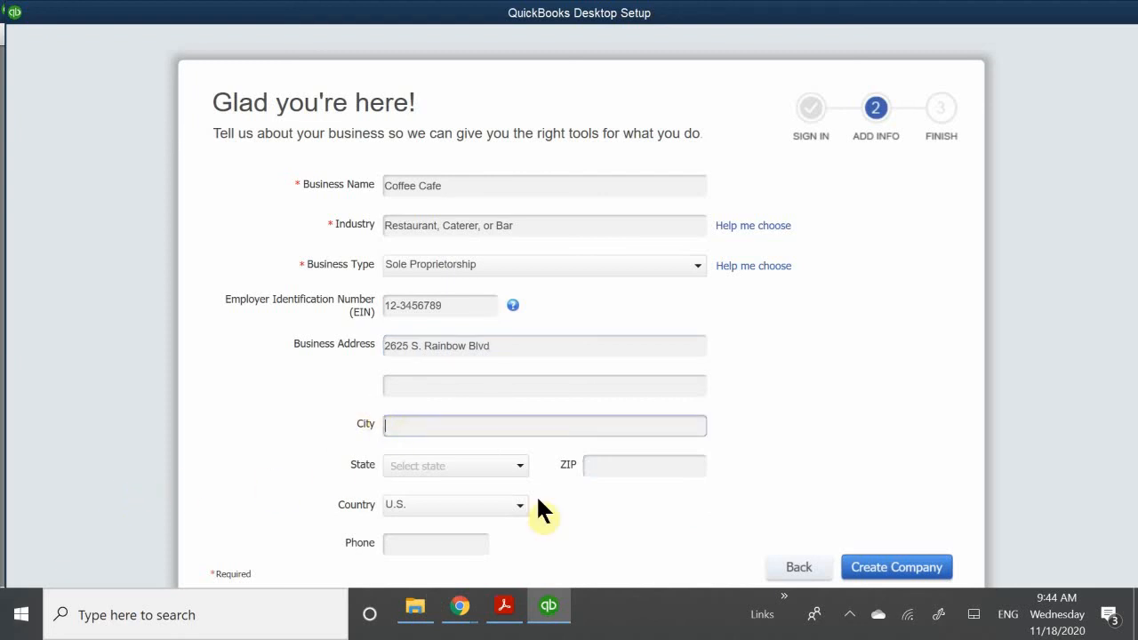
type("Las Vegas")
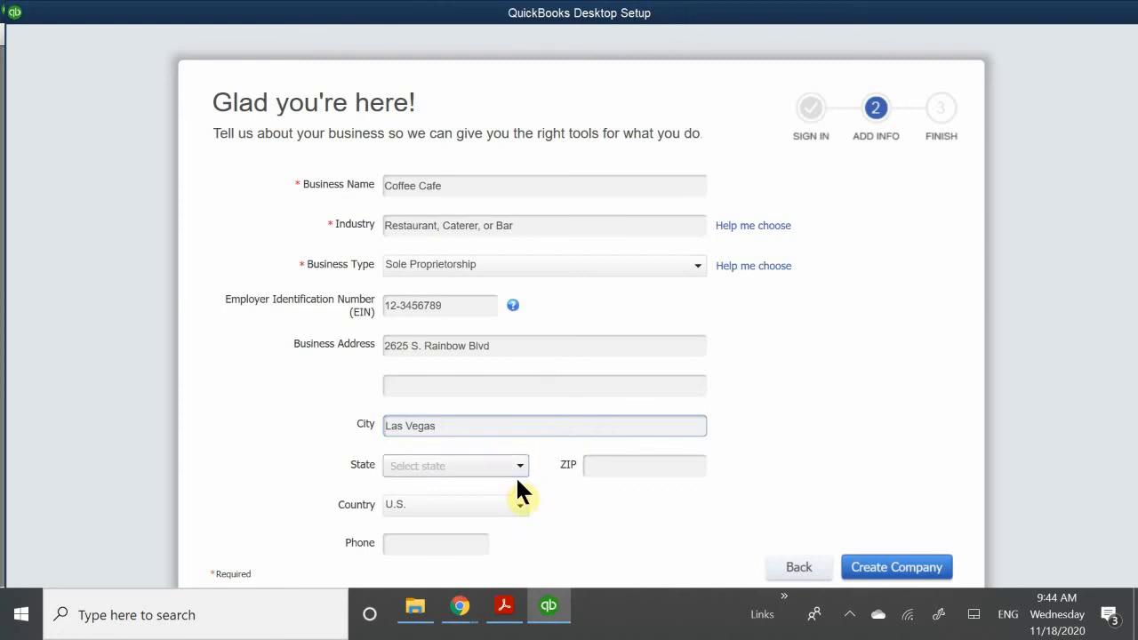
left_click(428, 465)
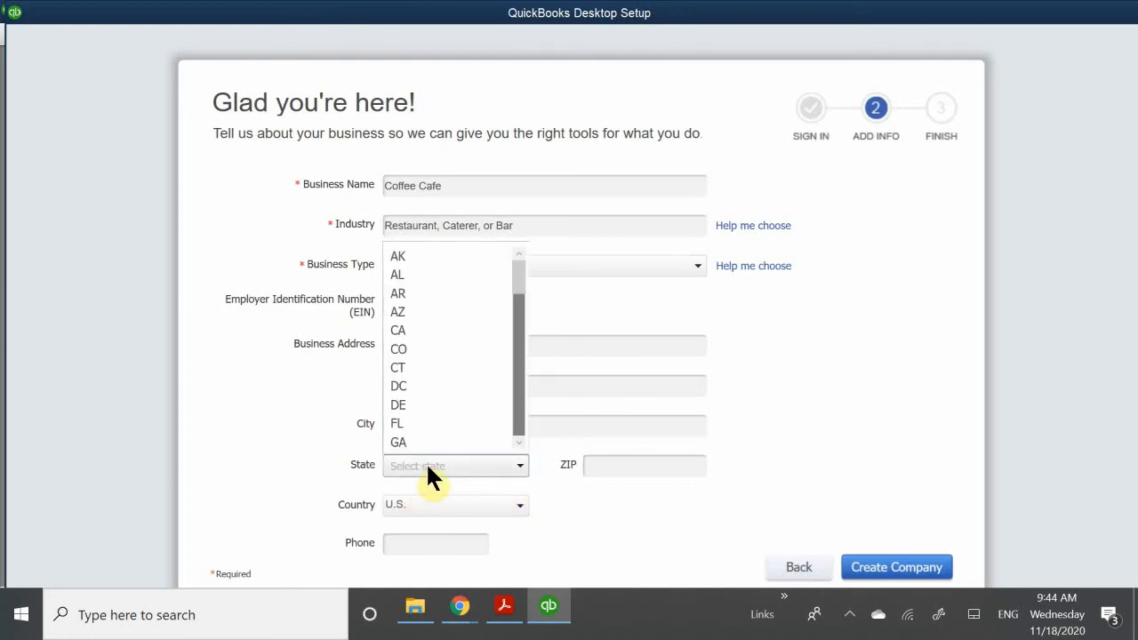
scroll(423, 410, "down", 6)
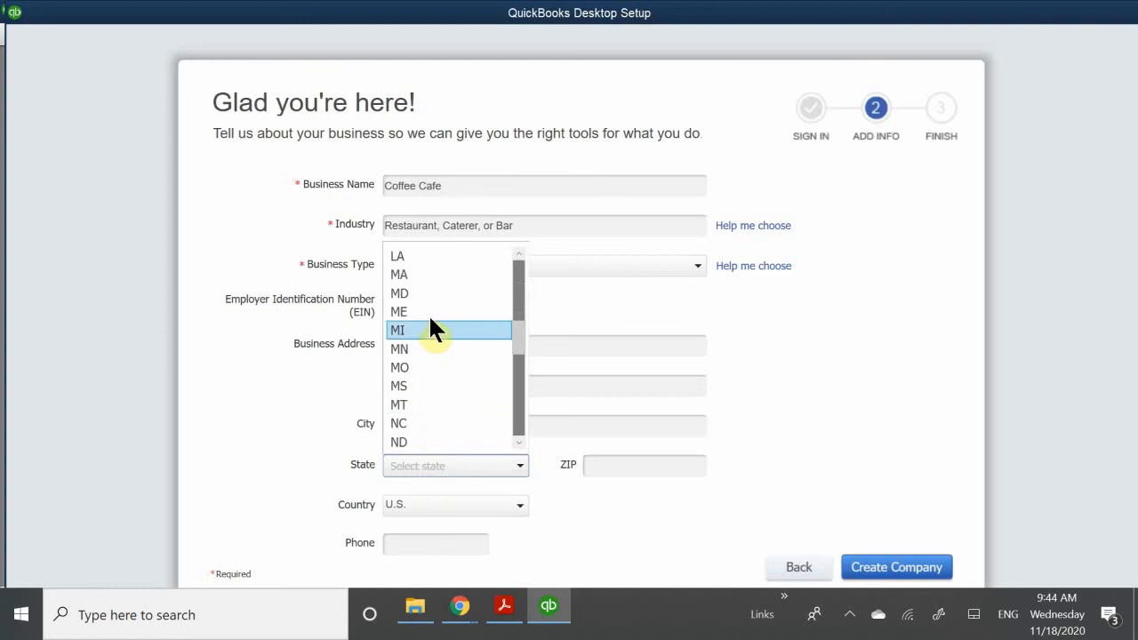
scroll(426, 434, "down", 4)
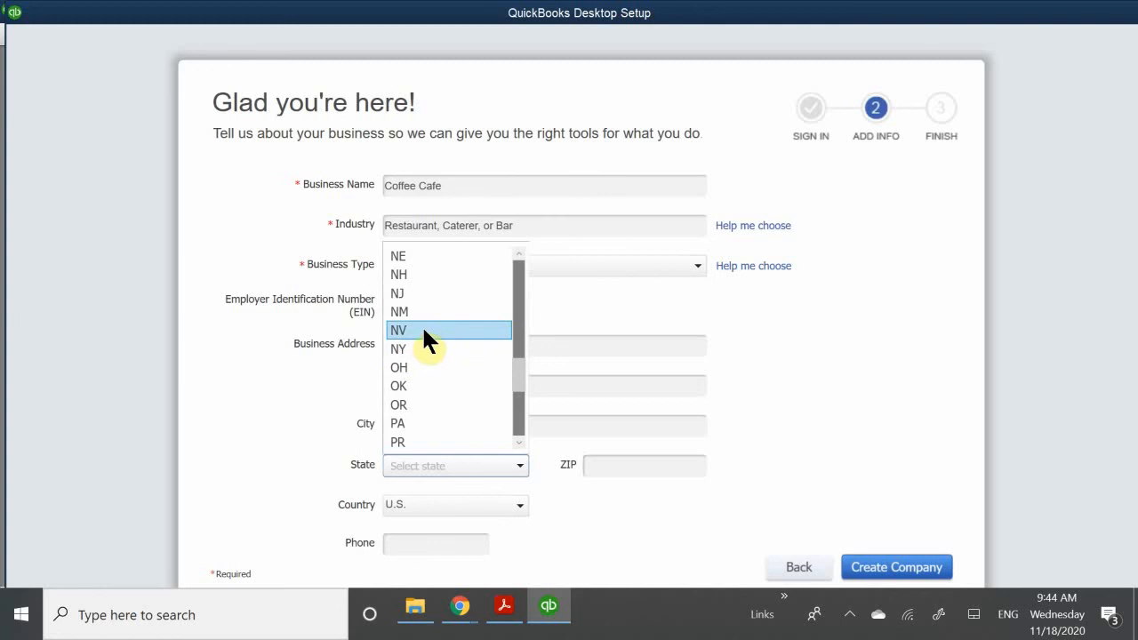
left_click(422, 327)
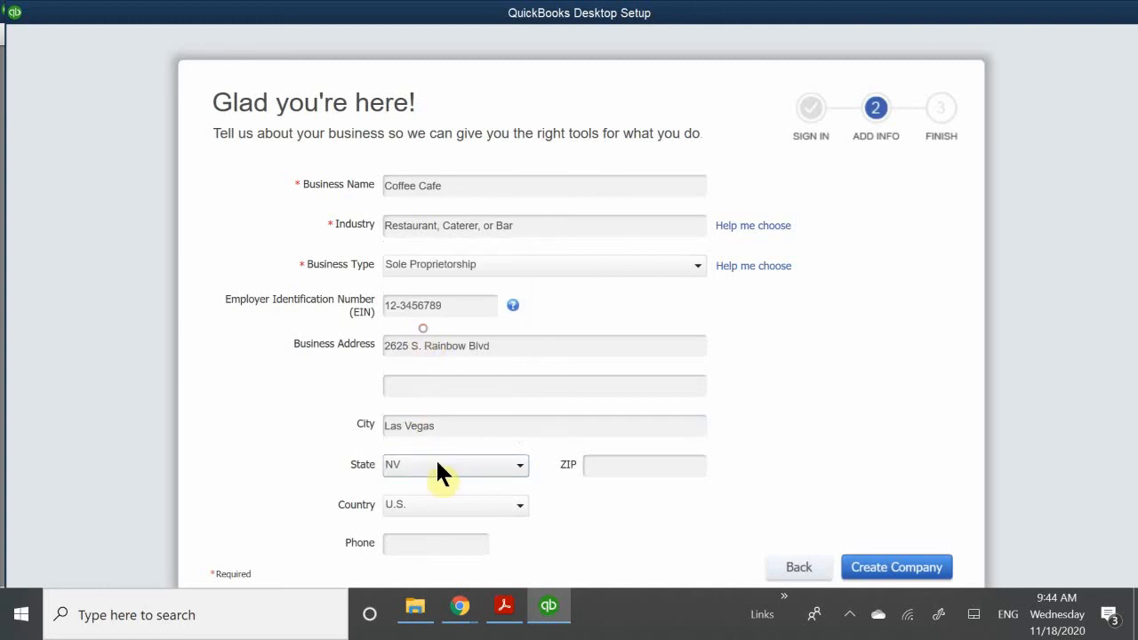
left_click(589, 465)
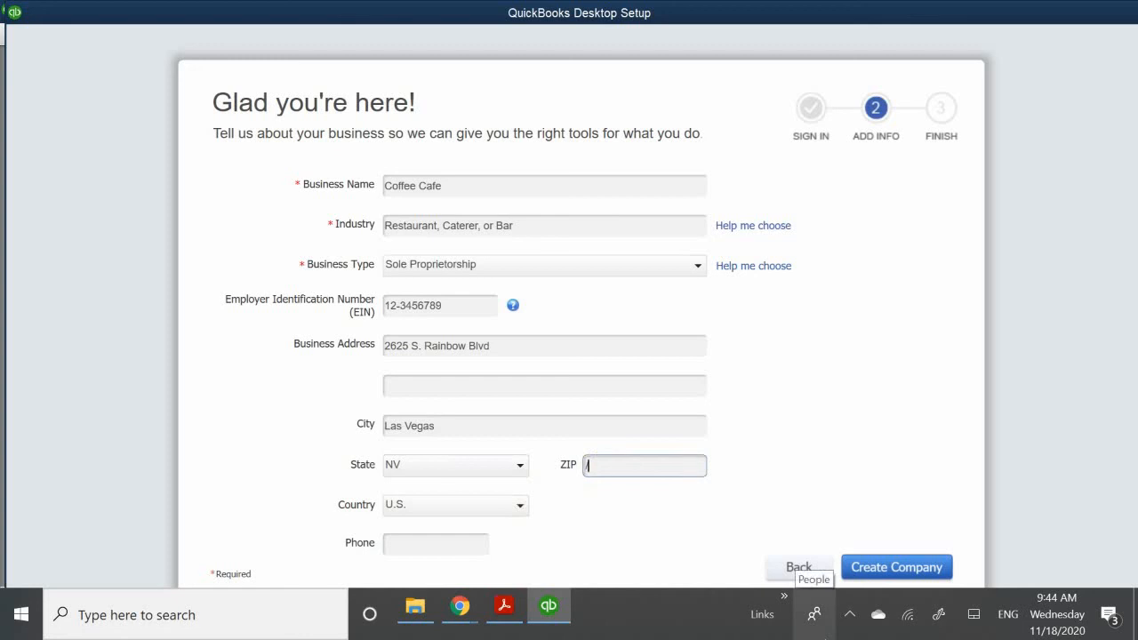
type("89146")
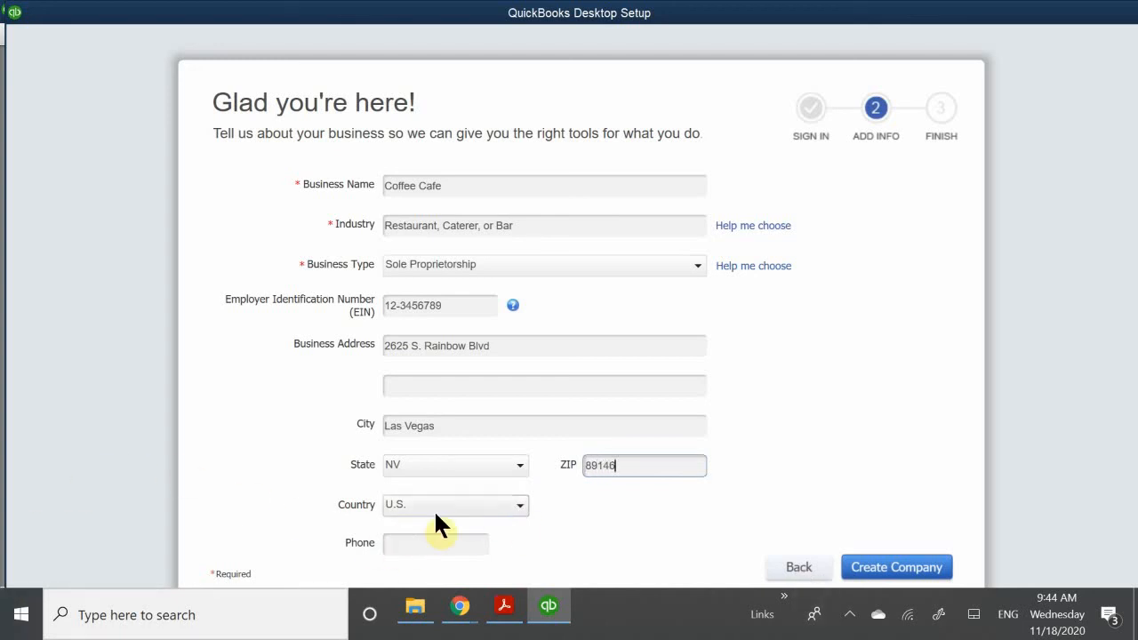
- Enter the business phone number and create the Coffee Cafe company file
left_click(400, 544)
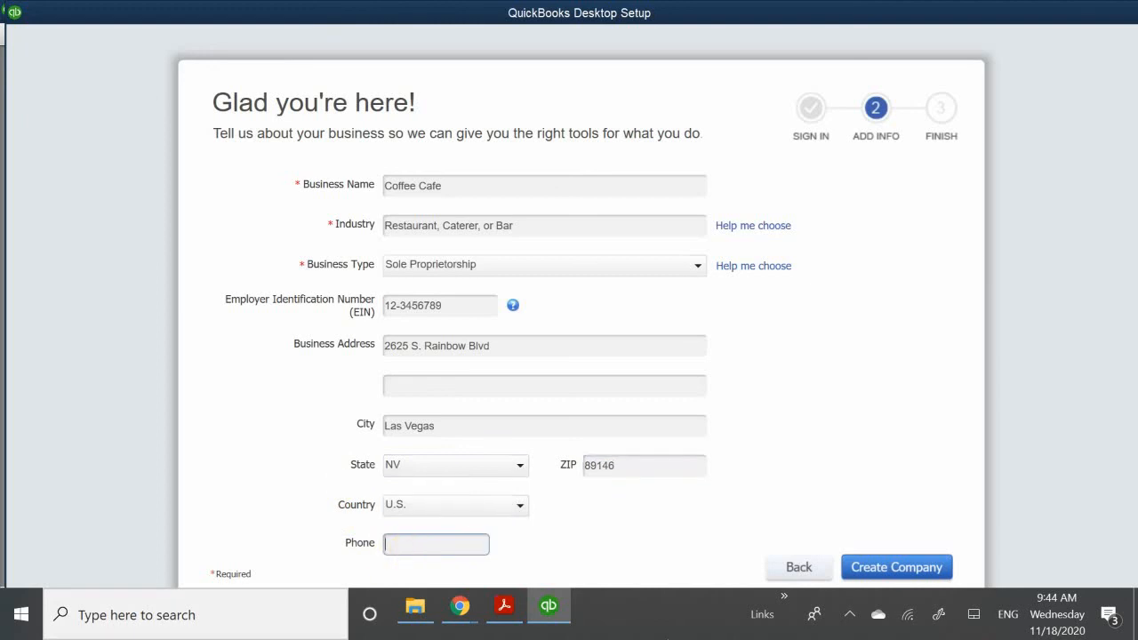
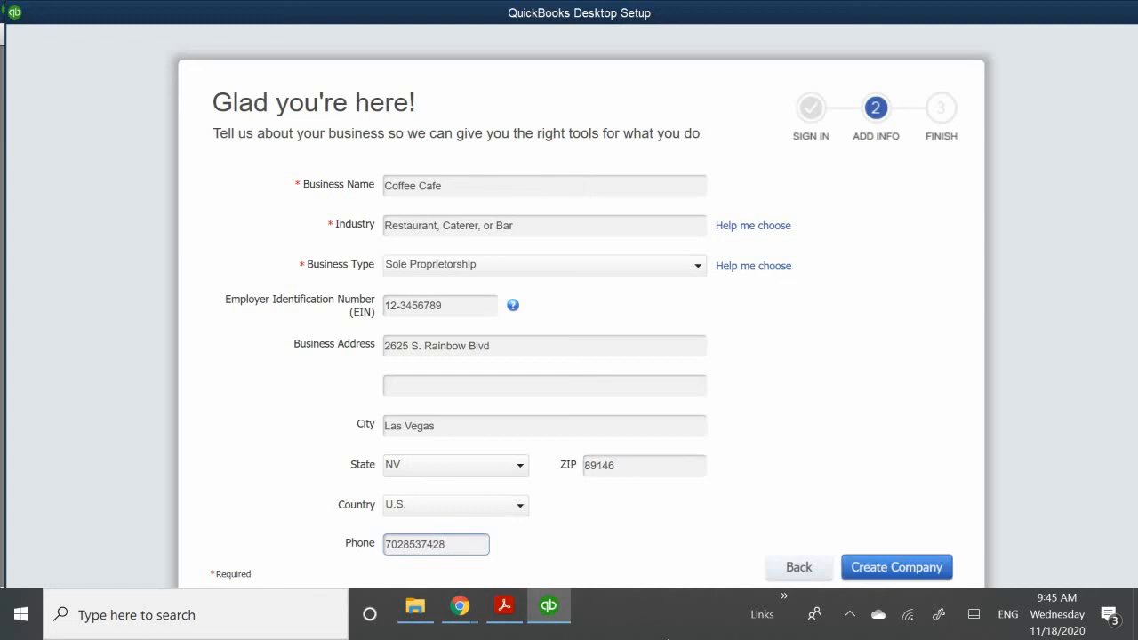
left_click(875, 568)
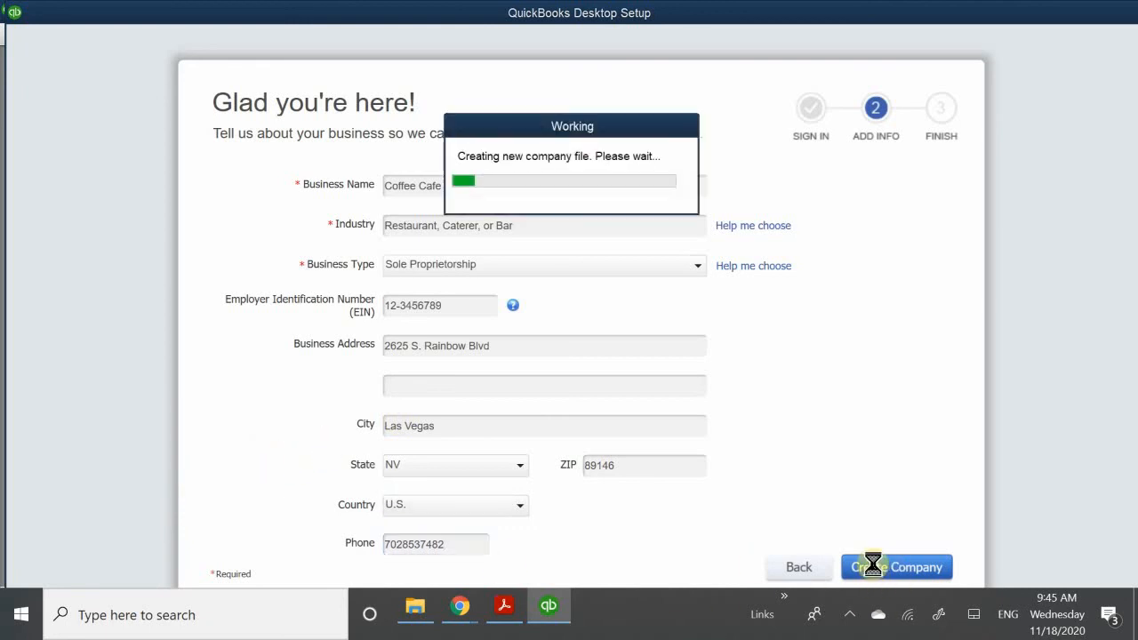
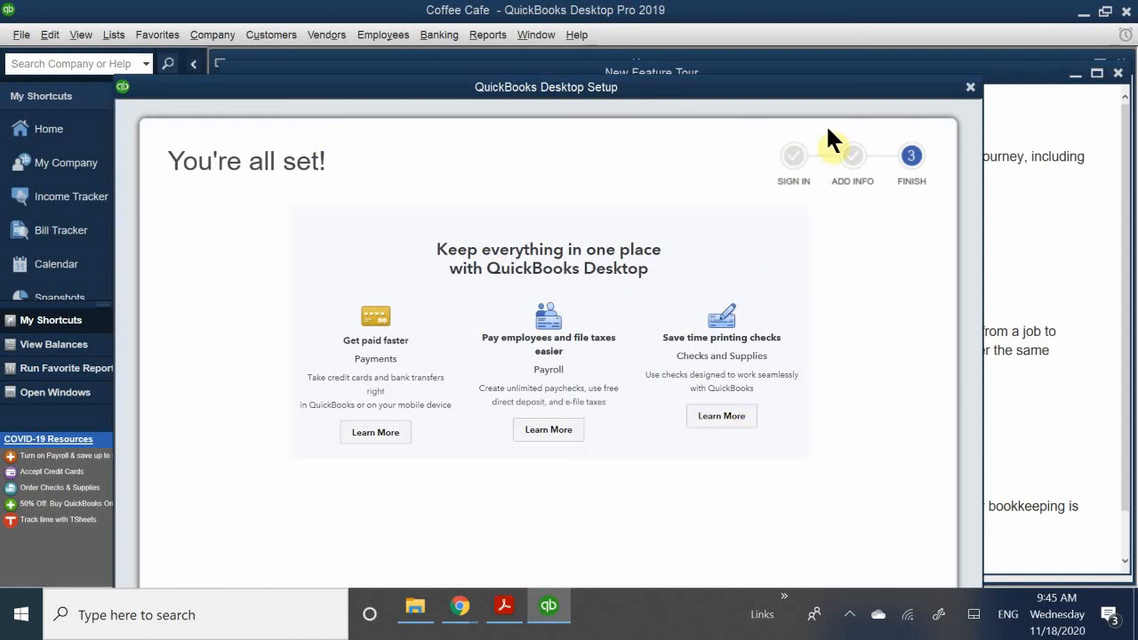
- Finish the company setup and start working in the new Coffee Cafe file
left_click_drag(630, 90, 619, 17)
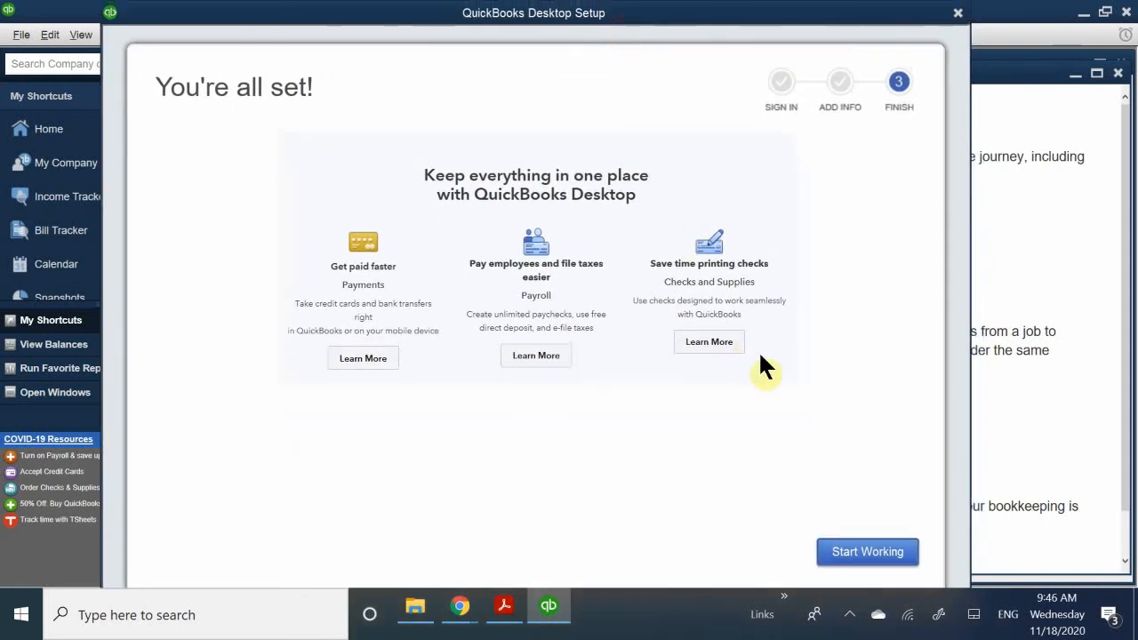
left_click(867, 551)
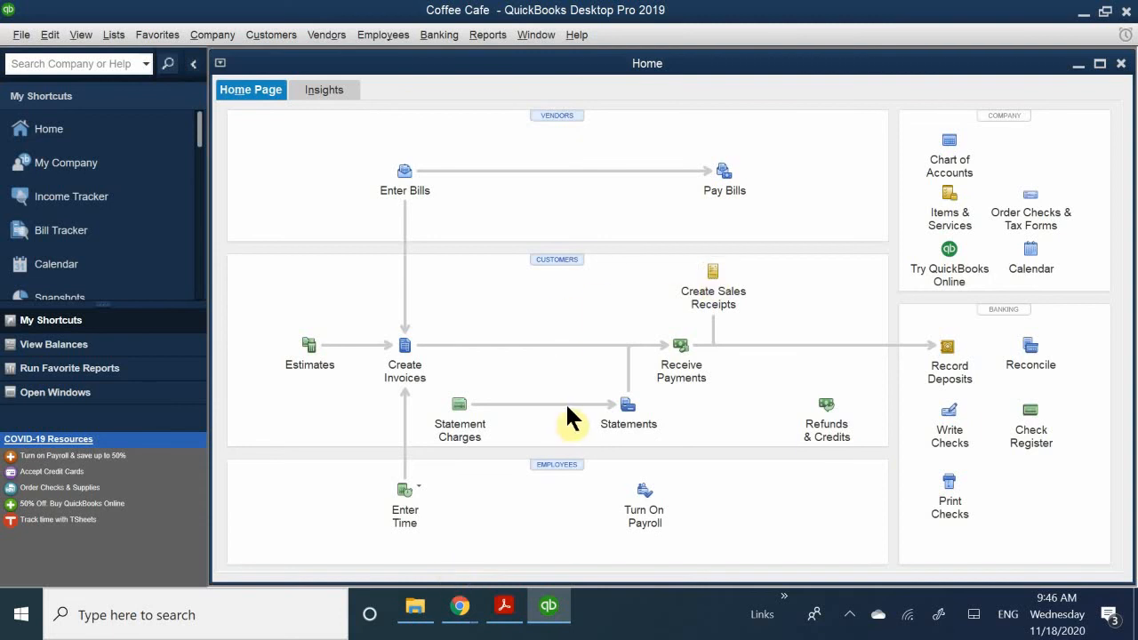
- Open the preferences and review the Calendar settings and the company preferences for General and Finance Charge
left_click(60, 36)
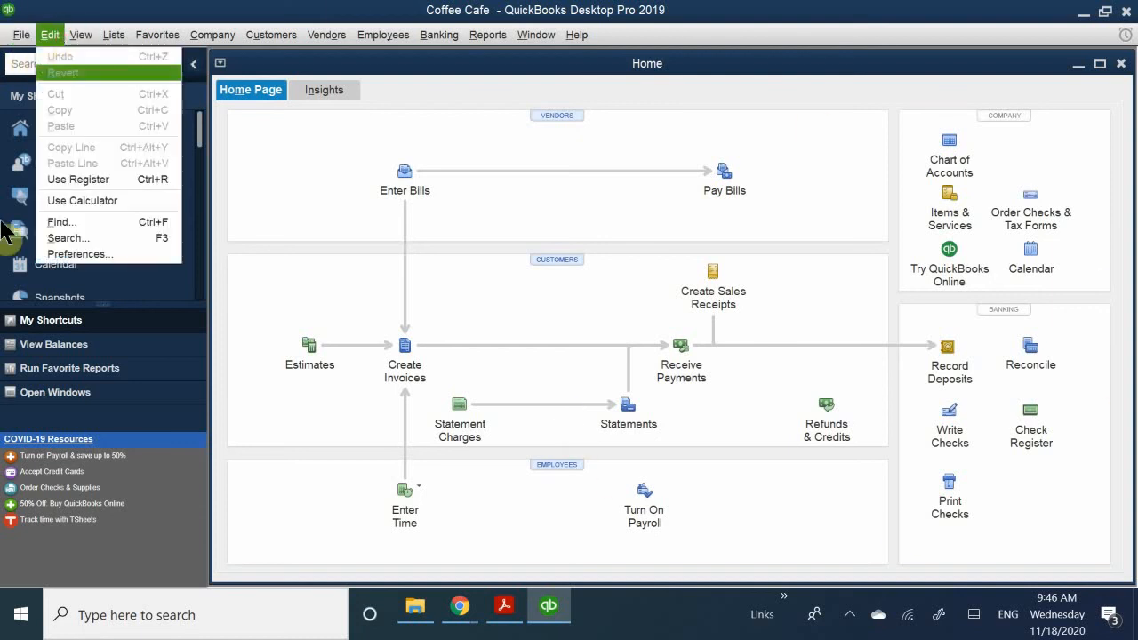
left_click(85, 253)
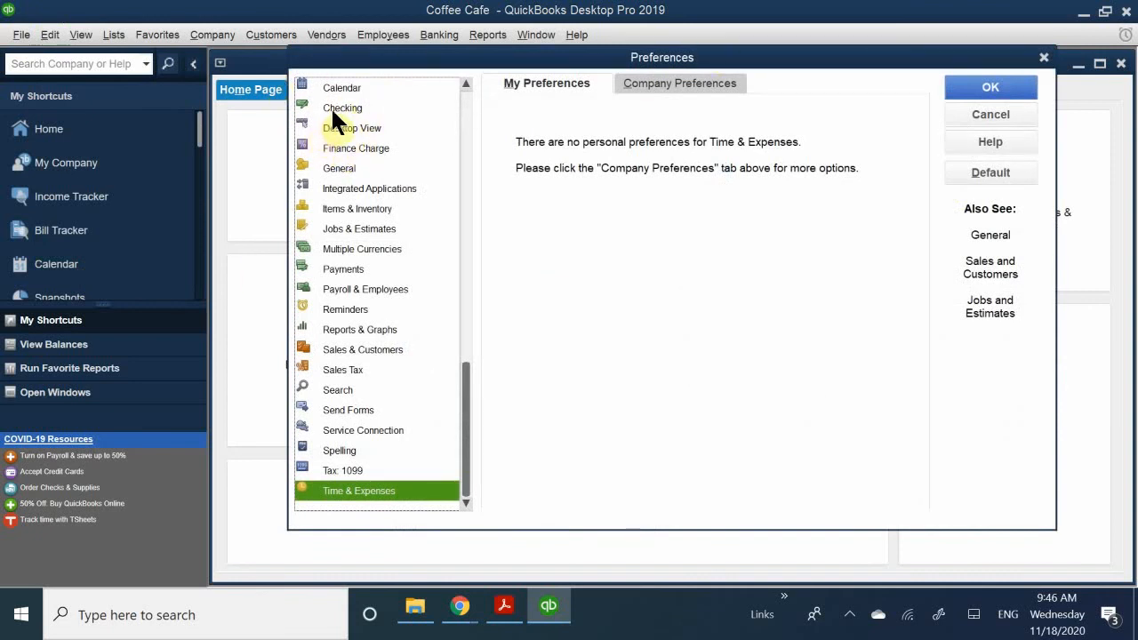
left_click(354, 107)
left_click(353, 90)
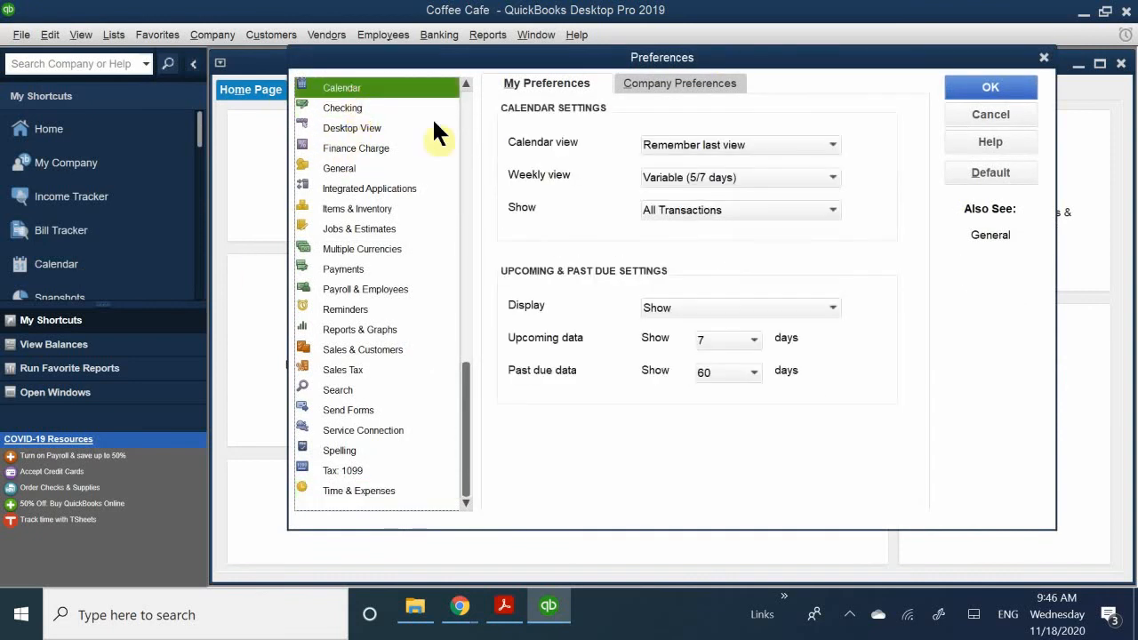
left_click(635, 80)
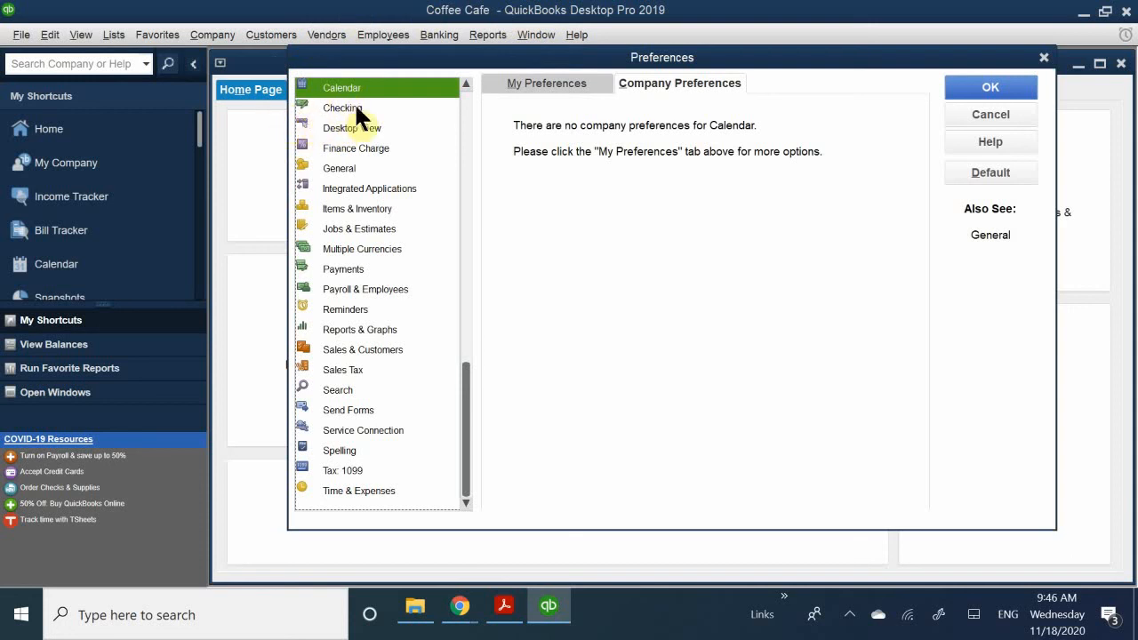
left_click(339, 169)
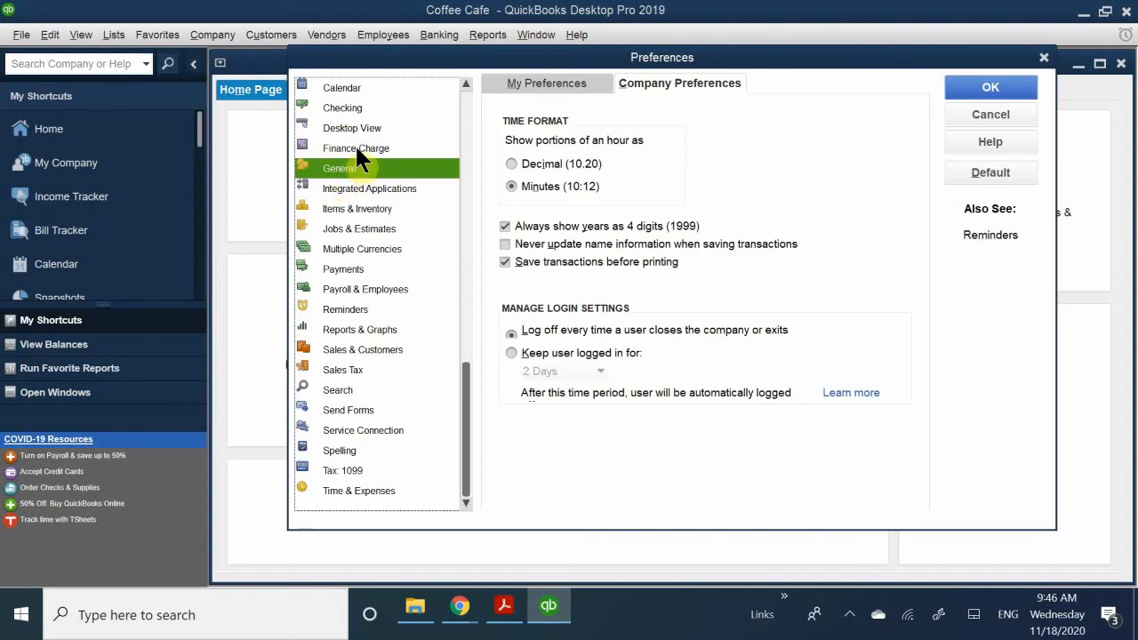
left_click(358, 149)
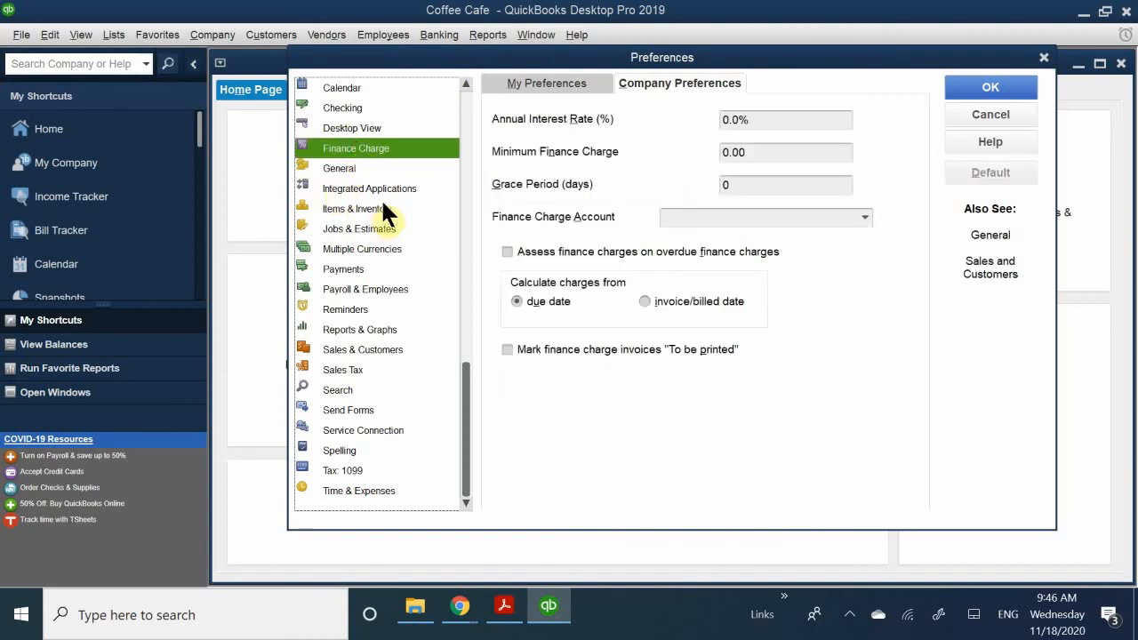
- Try activating inventory and purchase orders in the Items & Inventory company preferences, and close the preferences without saving
left_click(356, 210)
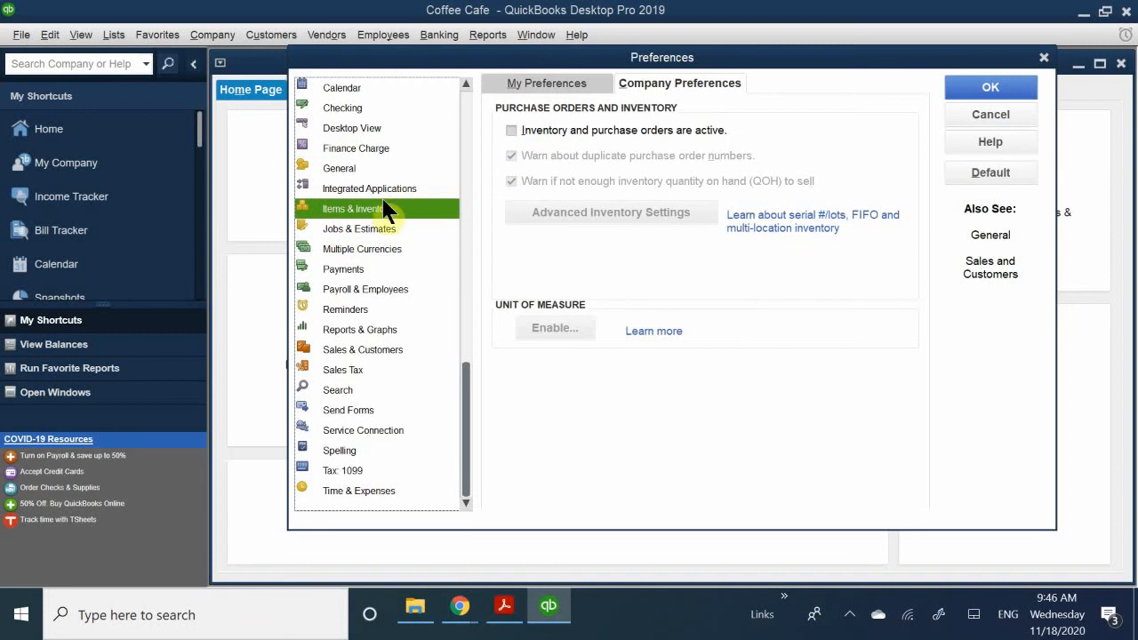
left_click(652, 78)
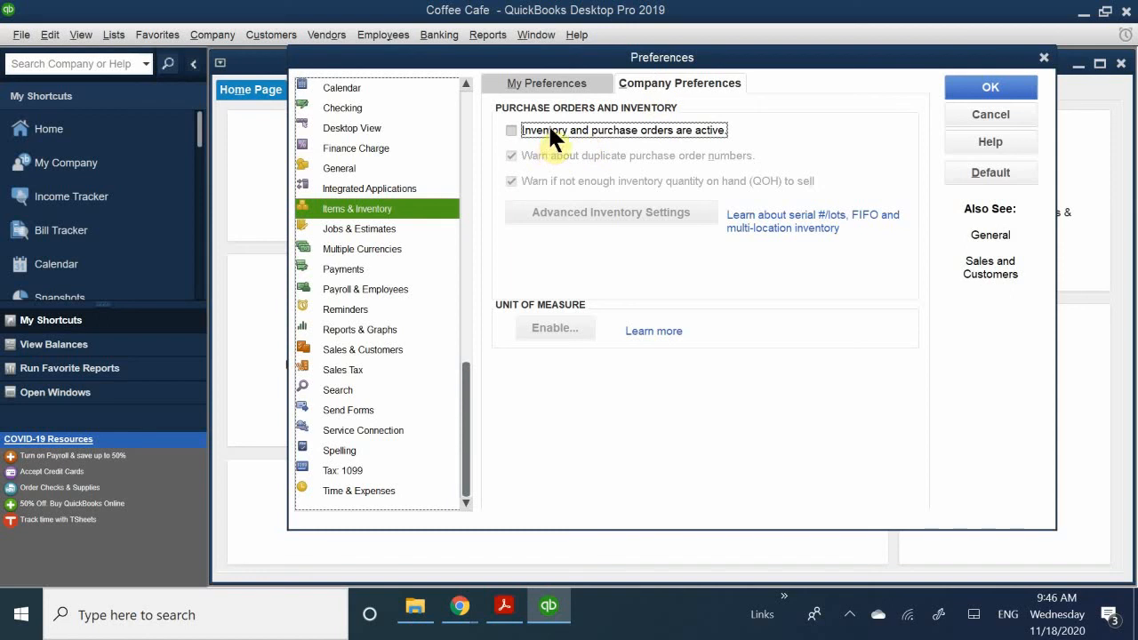
left_click(549, 129)
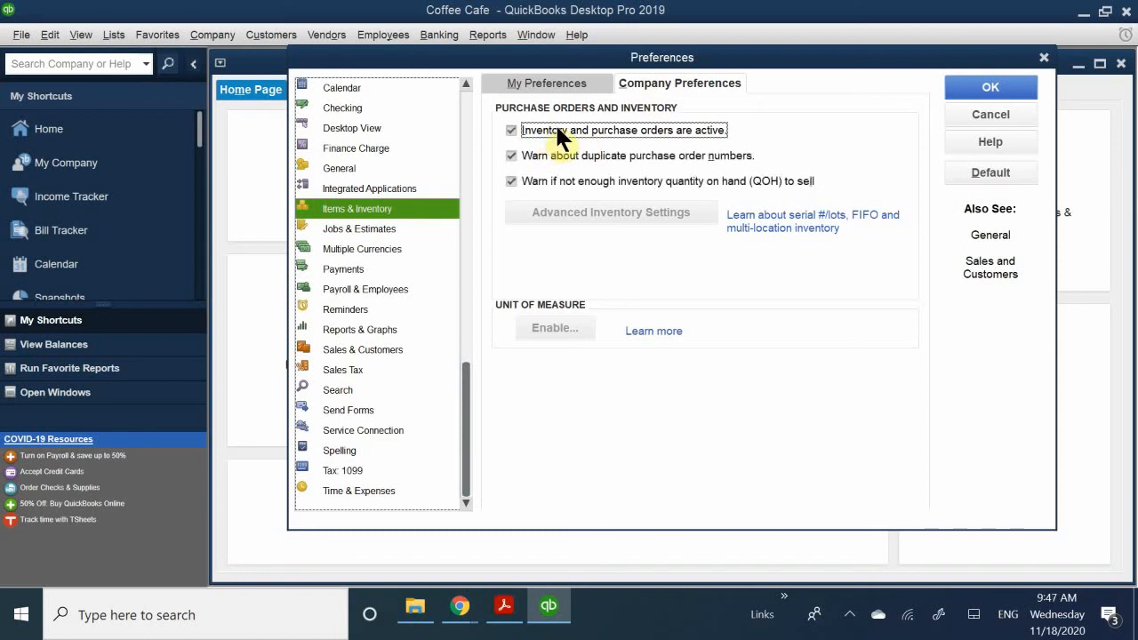
left_click(553, 132)
left_click(552, 134)
left_click(966, 116)
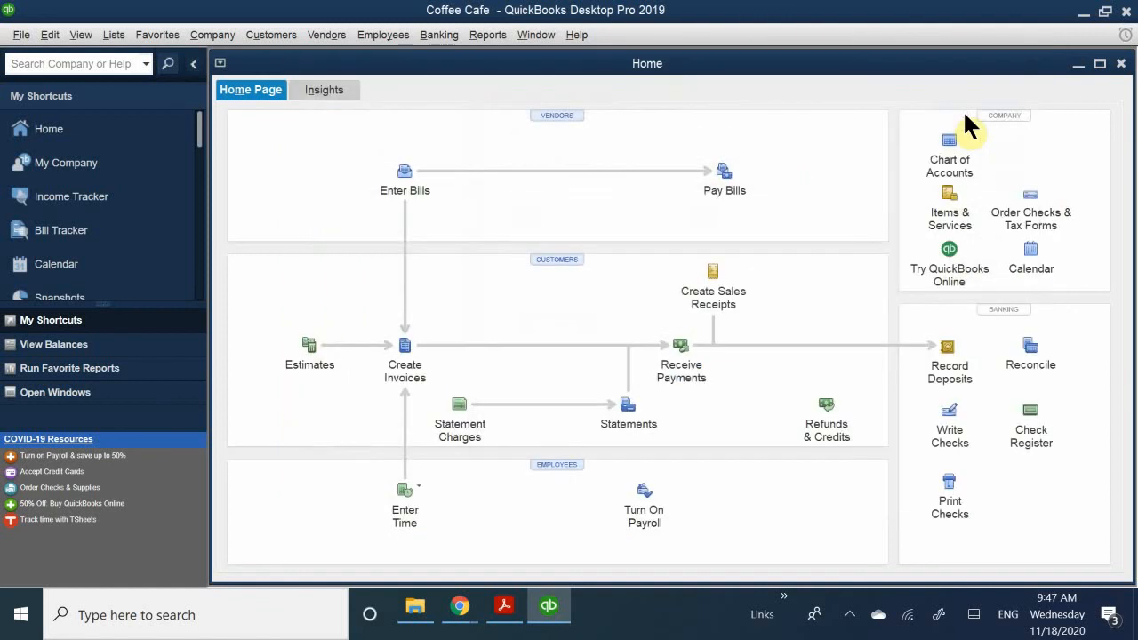